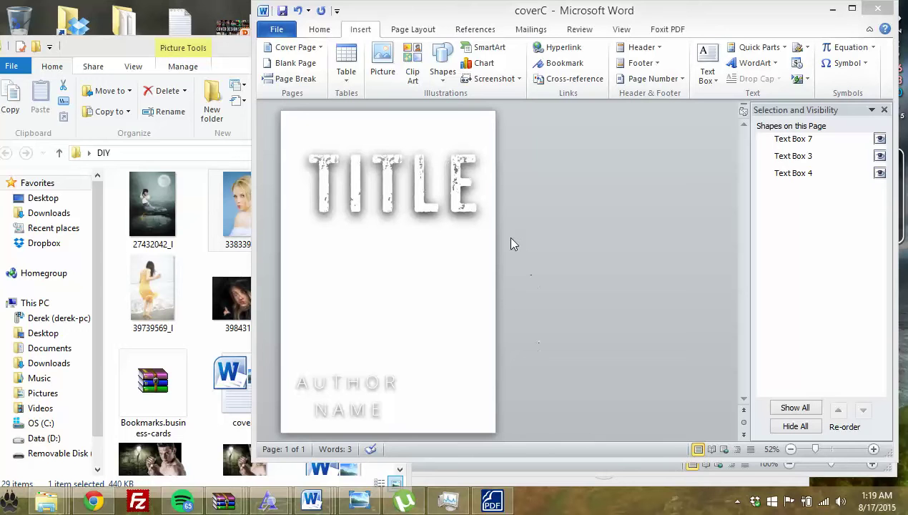
Insert the misty forest iStock photo from the DIY folder onto the cover page.
click(433, 194)
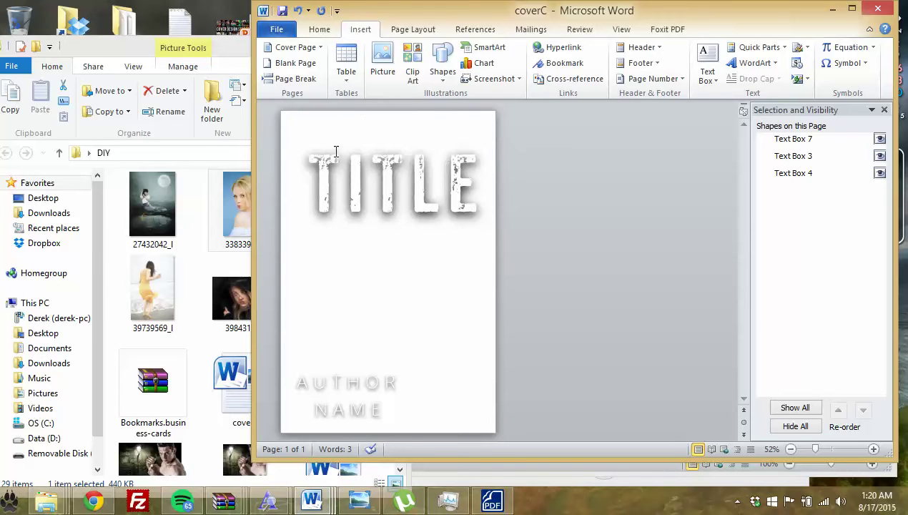
click(381, 61)
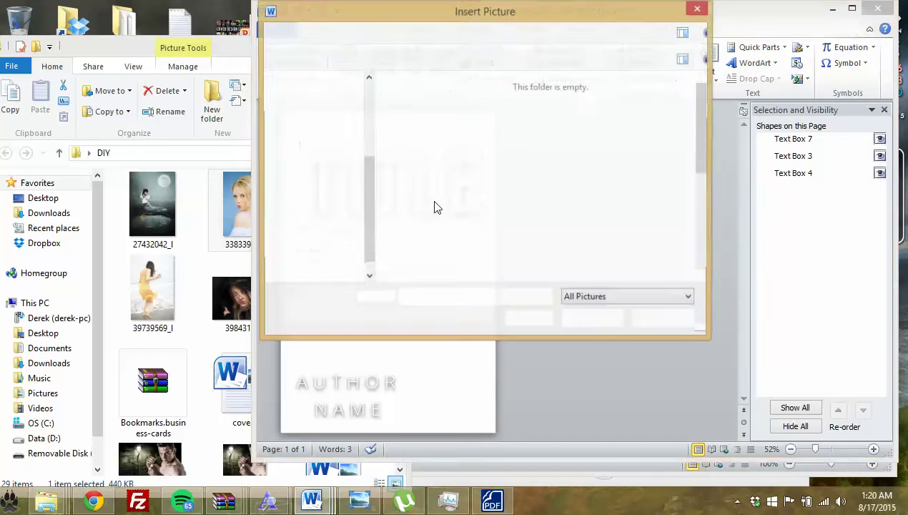
click(433, 209)
click(580, 209)
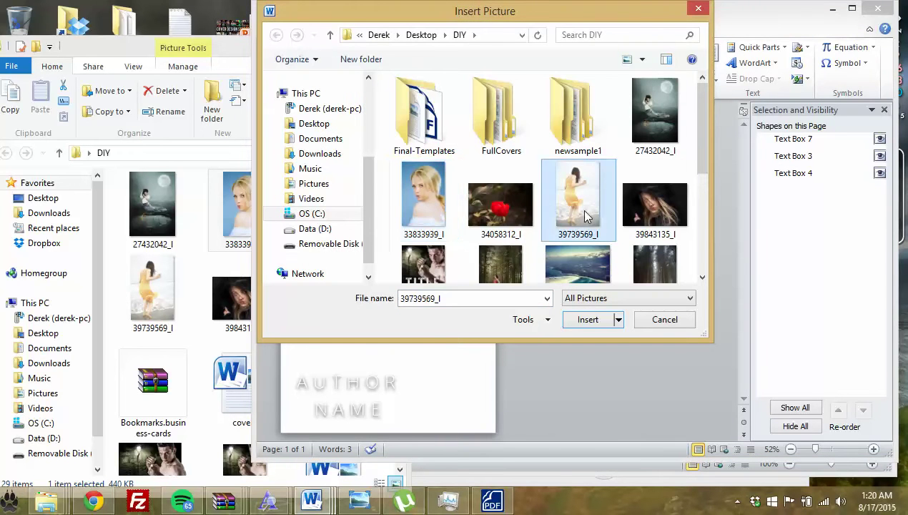
scroll(585, 213, down, 5)
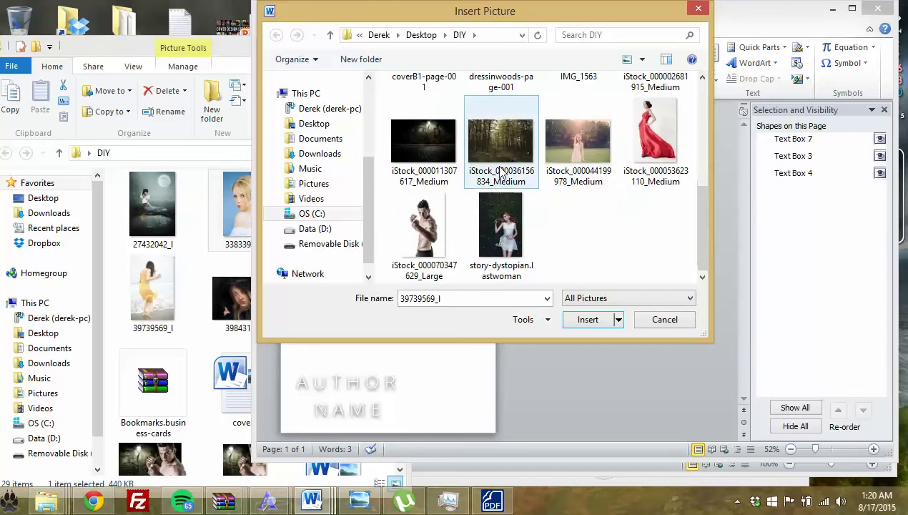
scroll(500, 172, up, 3)
click(654, 111)
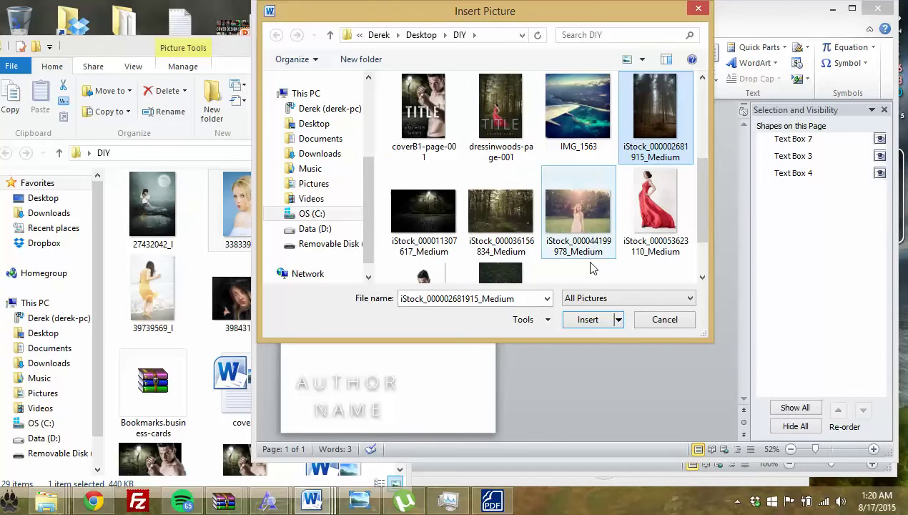
click(588, 319)
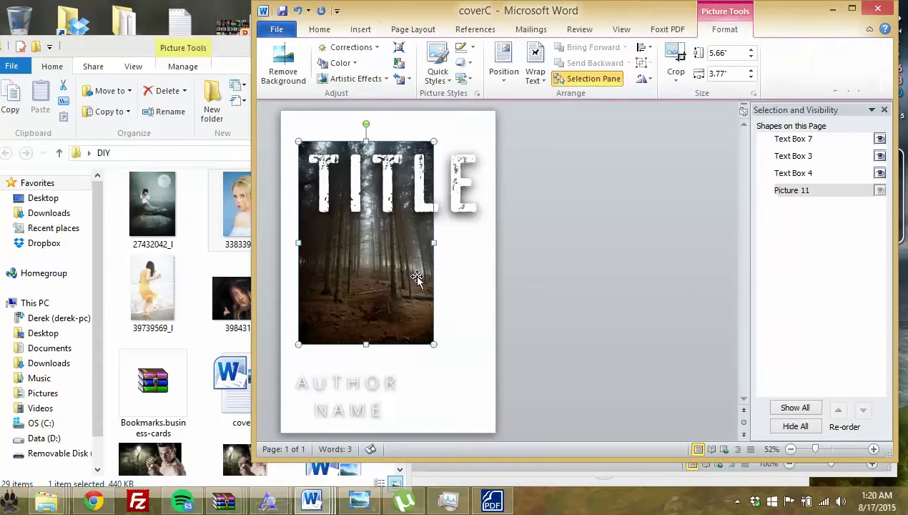
Set the forest photo to Behind Text and stretch it to fill the whole page.
drag(434, 344, 502, 432)
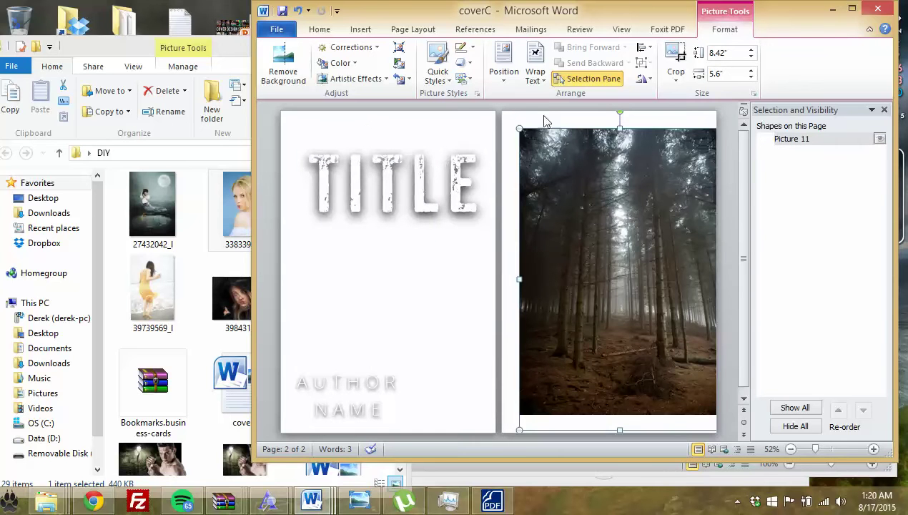
click(536, 72)
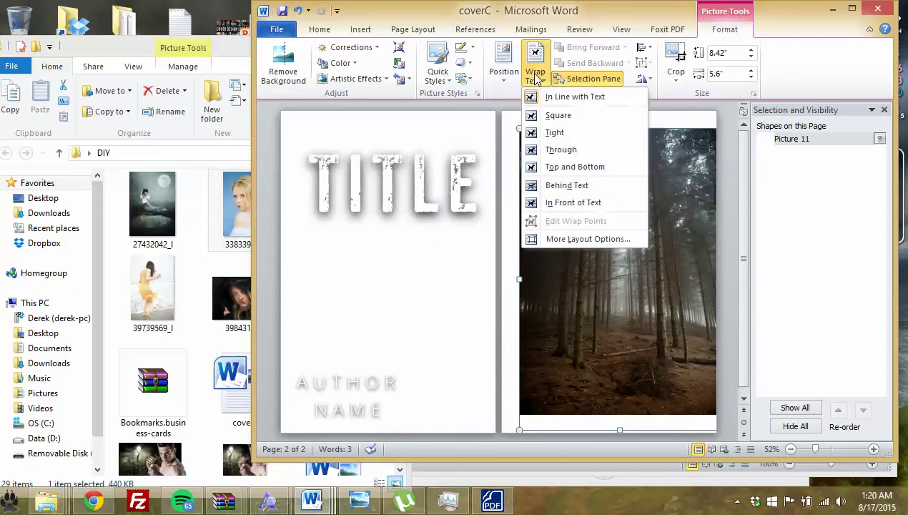
click(547, 184)
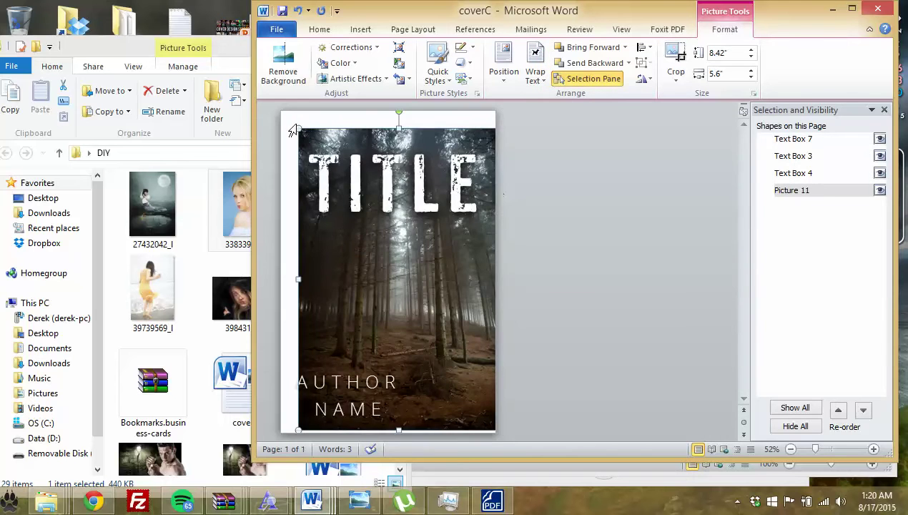
drag(300, 128, 280, 110)
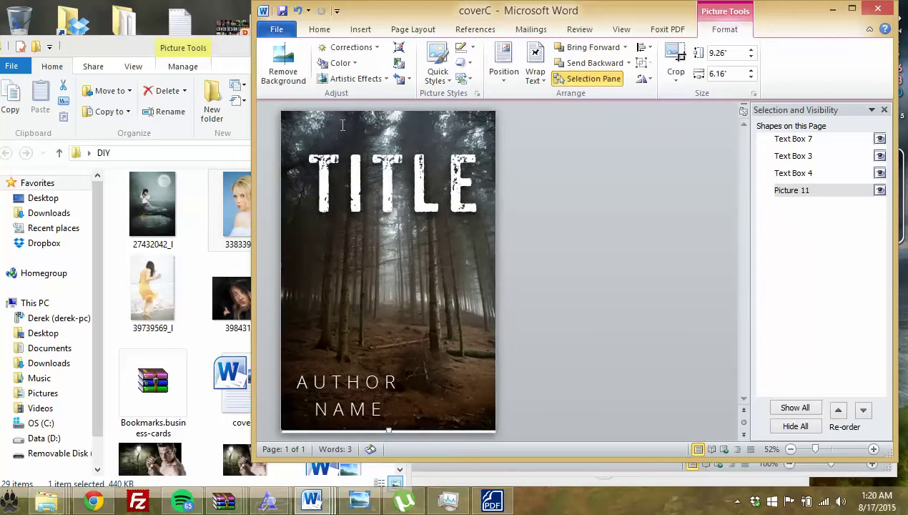
click(455, 115)
click(439, 279)
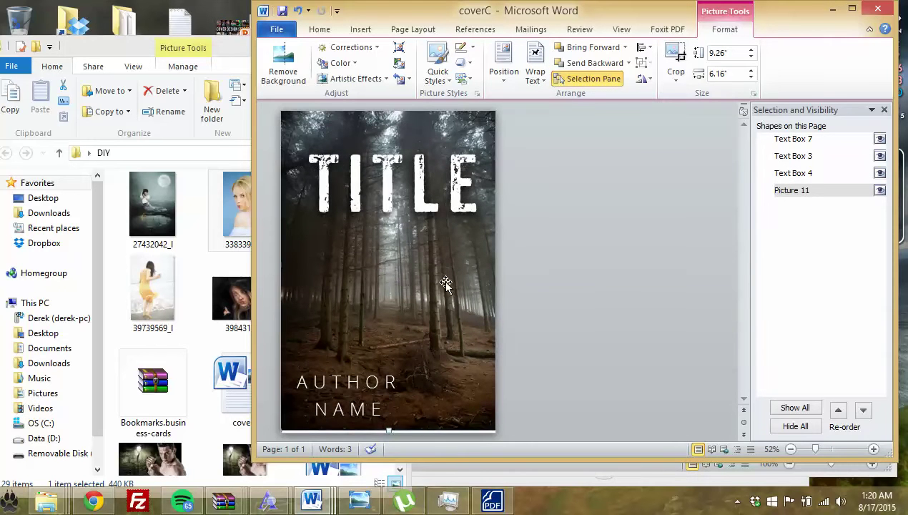
drag(470, 344, 459, 347)
click(462, 347)
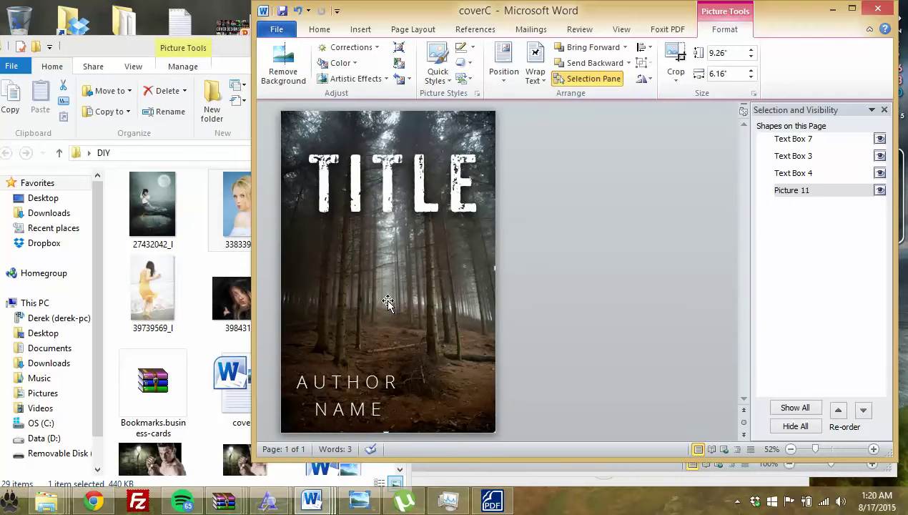
click(408, 177)
click(442, 306)
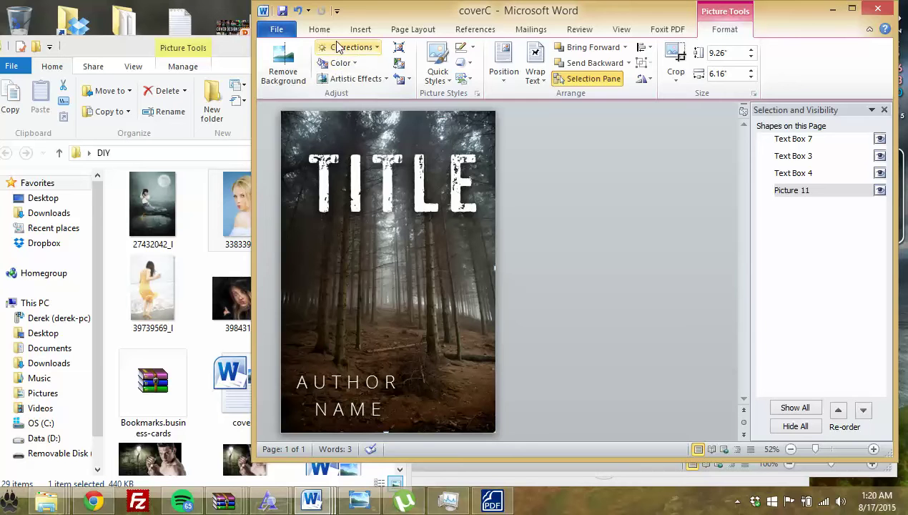
Insert the woman-in-red-dress image and place it behind the text.
click(360, 29)
click(383, 64)
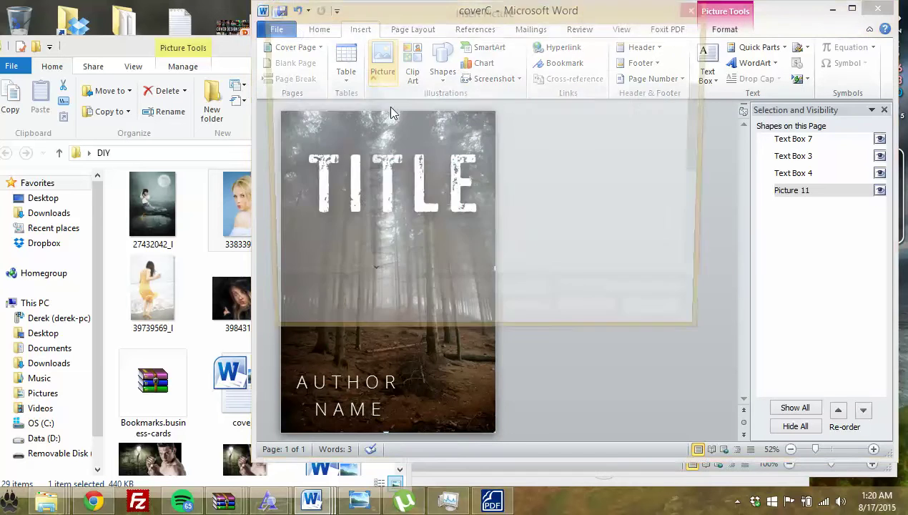
click(501, 151)
scroll(509, 186, down, 1)
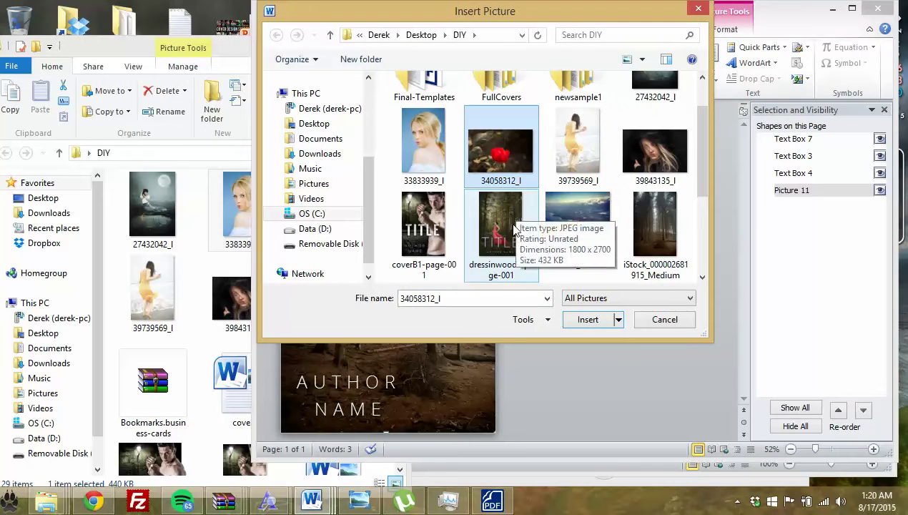
scroll(514, 228, down, 3)
click(662, 143)
click(583, 325)
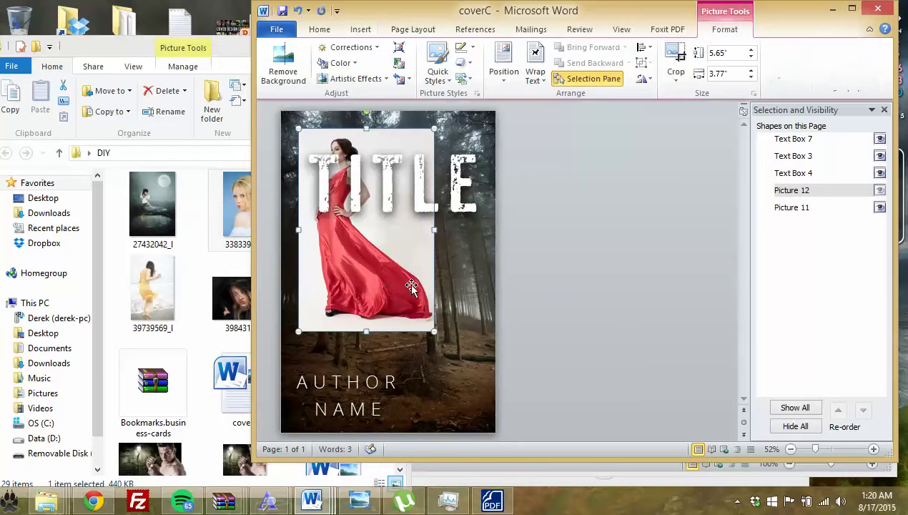
drag(411, 286, 430, 345)
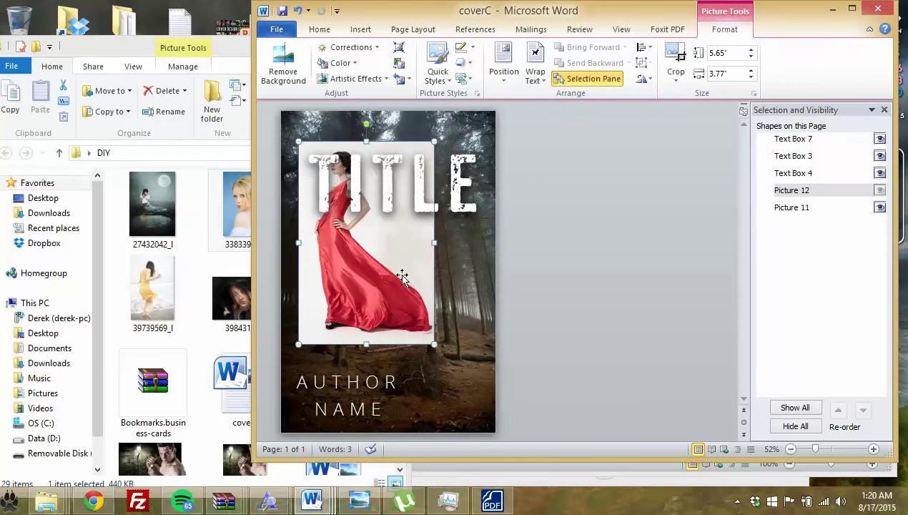
click(541, 82)
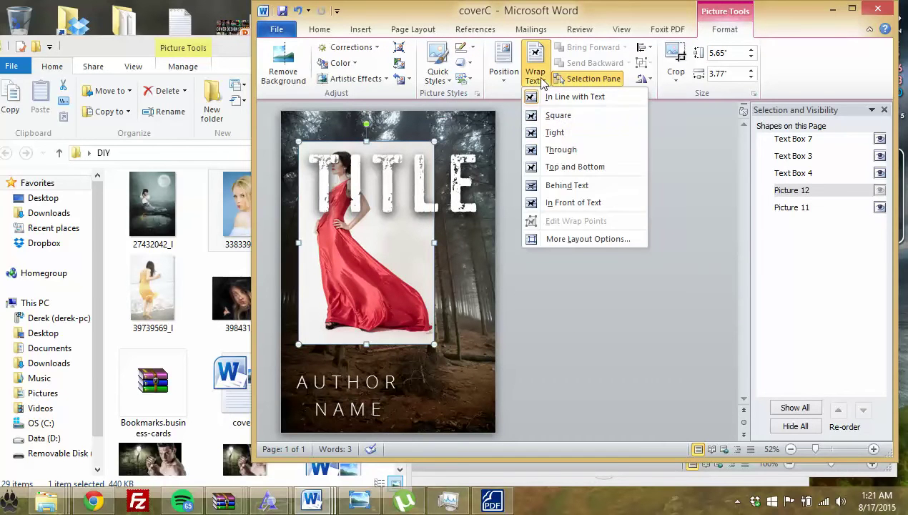
click(569, 185)
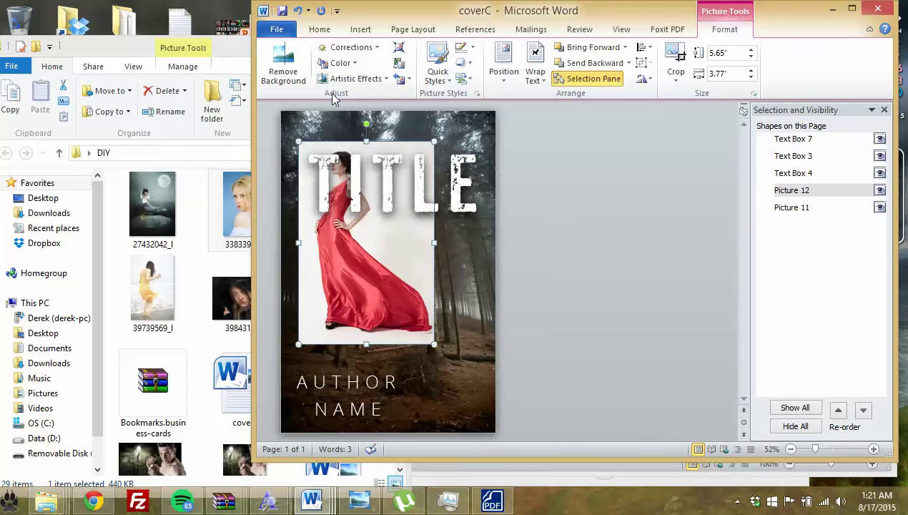
Remove the portrait's white background, marking the strip below the hem for removal.
click(283, 66)
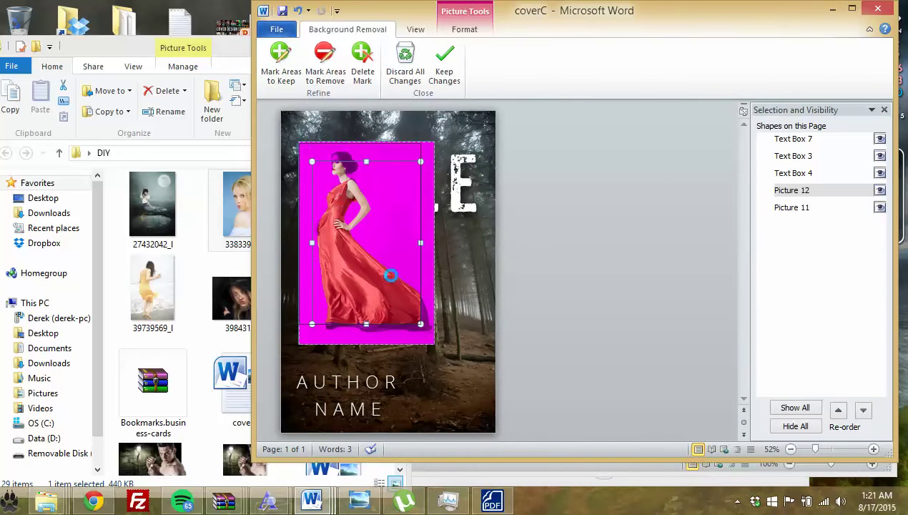
drag(420, 323, 431, 348)
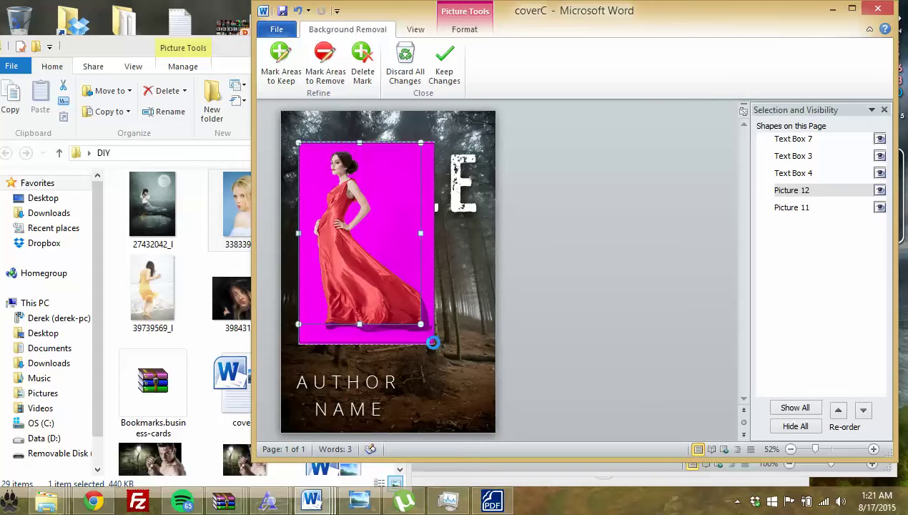
click(325, 71)
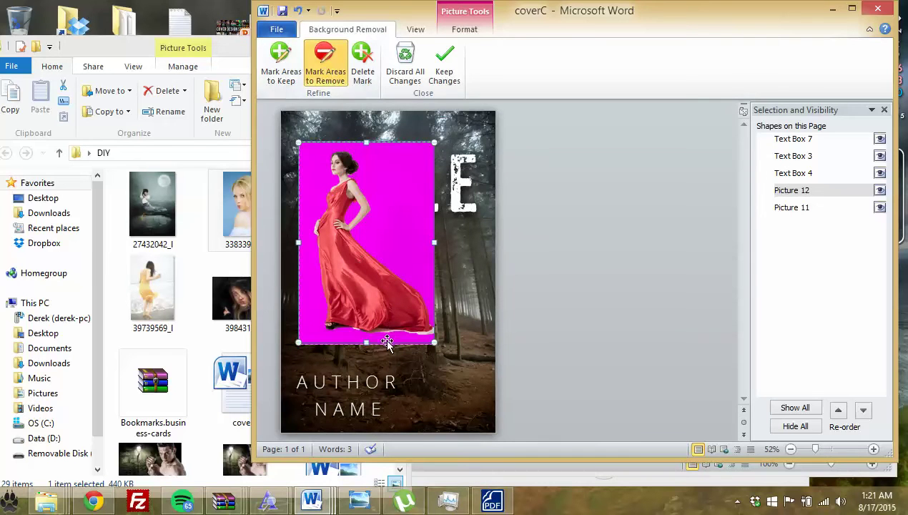
drag(384, 336, 373, 326)
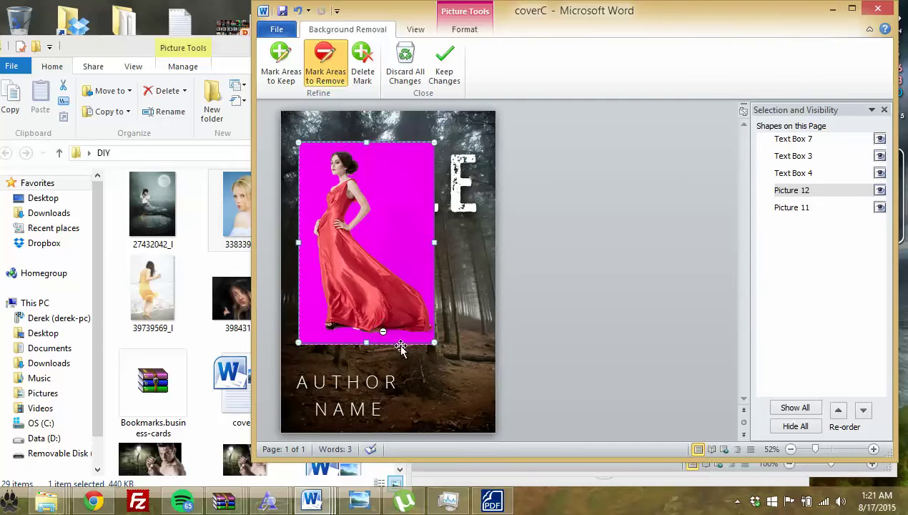
click(354, 328)
Apply the background removal, then shrink the woman and move her onto the forest path.
click(518, 340)
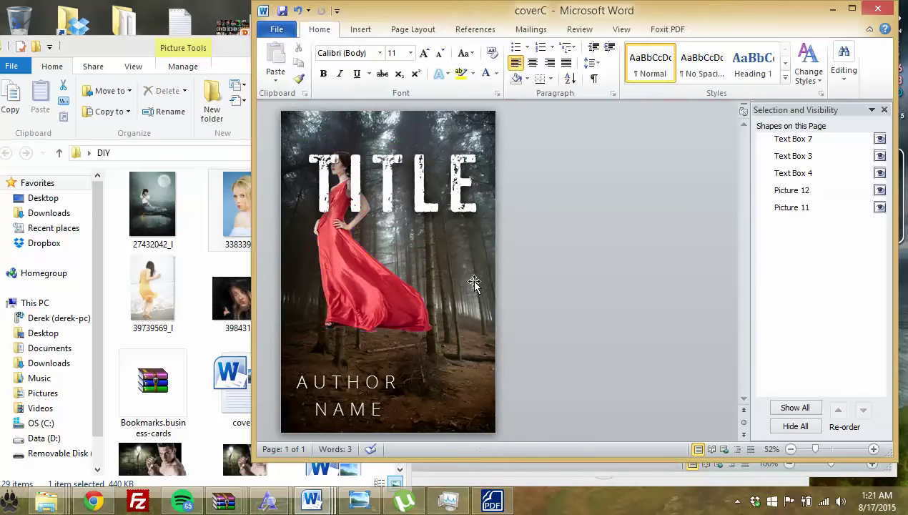
click(385, 284)
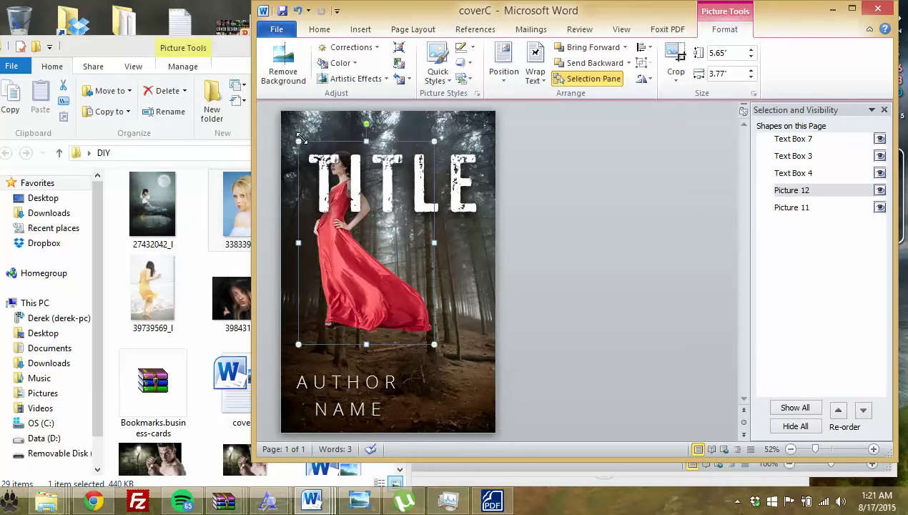
drag(300, 140, 355, 228)
drag(395, 296, 395, 316)
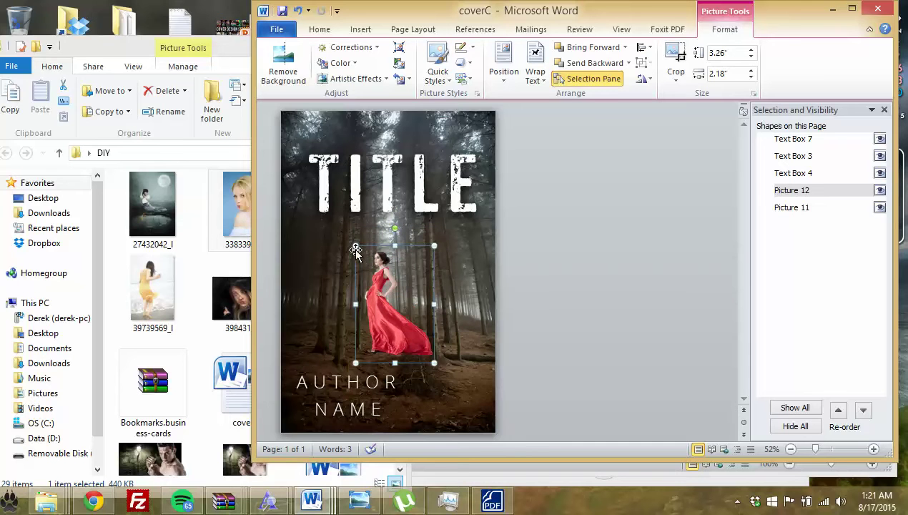
drag(355, 246, 381, 285)
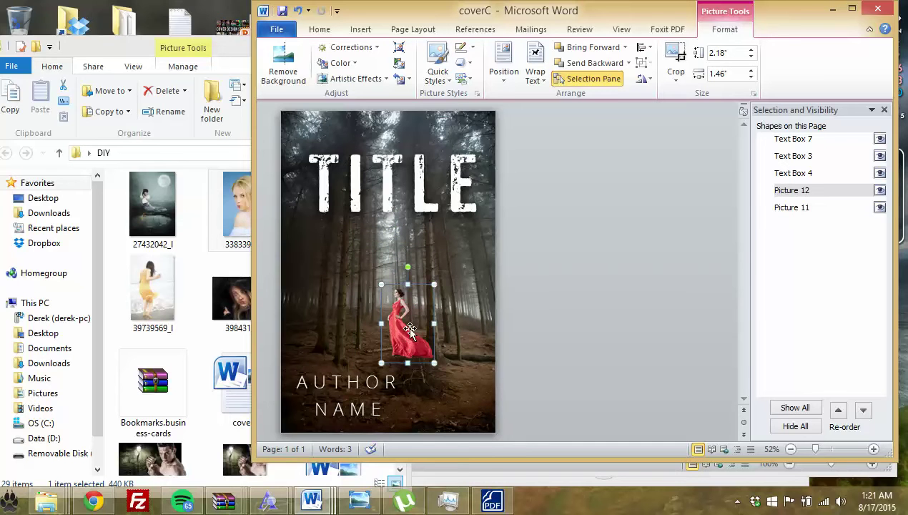
drag(391, 326, 390, 327)
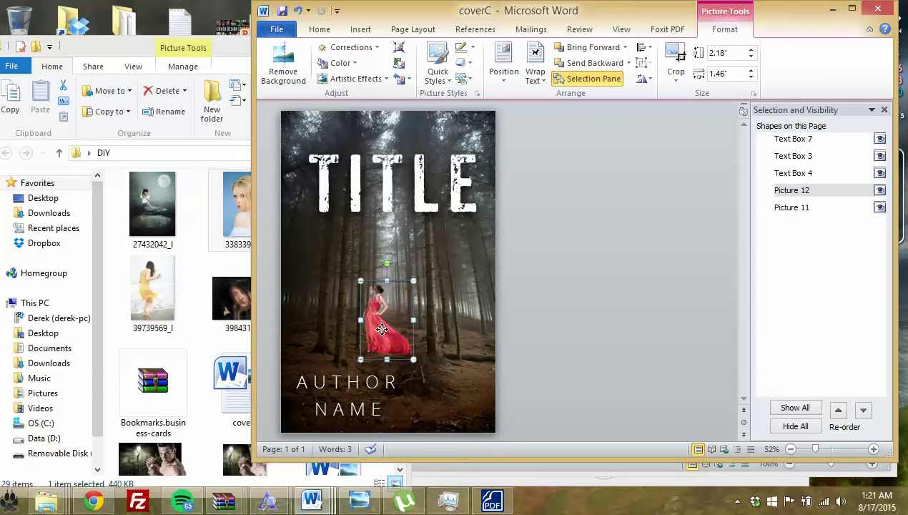
Check the woman's placement, then delete the red-dress picture from the cover.
click(591, 312)
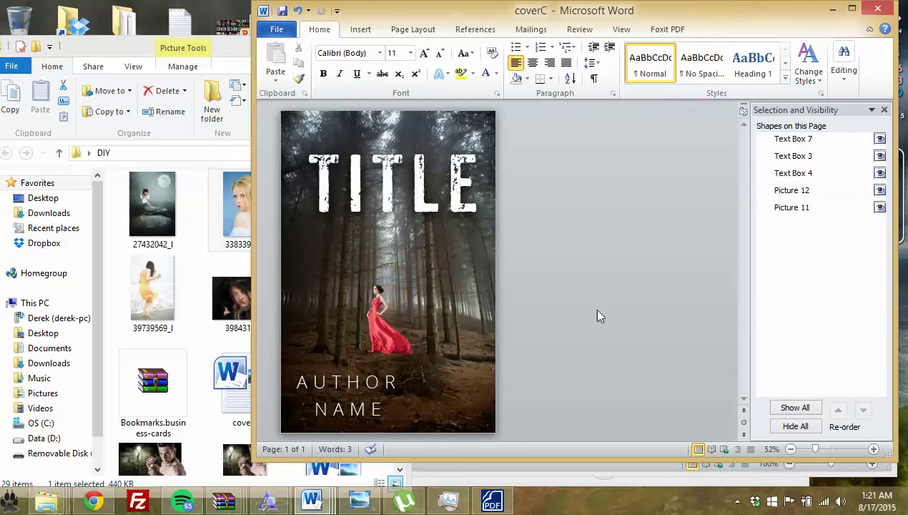
click(386, 318)
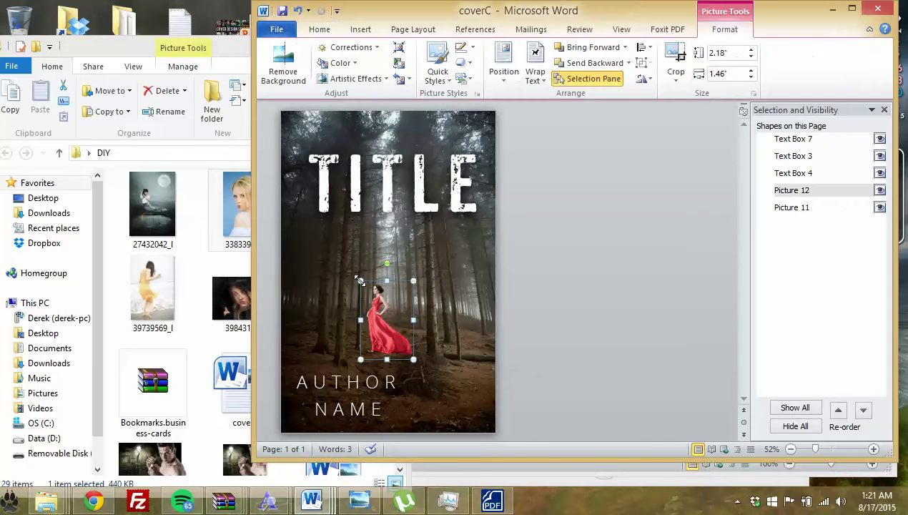
click(592, 309)
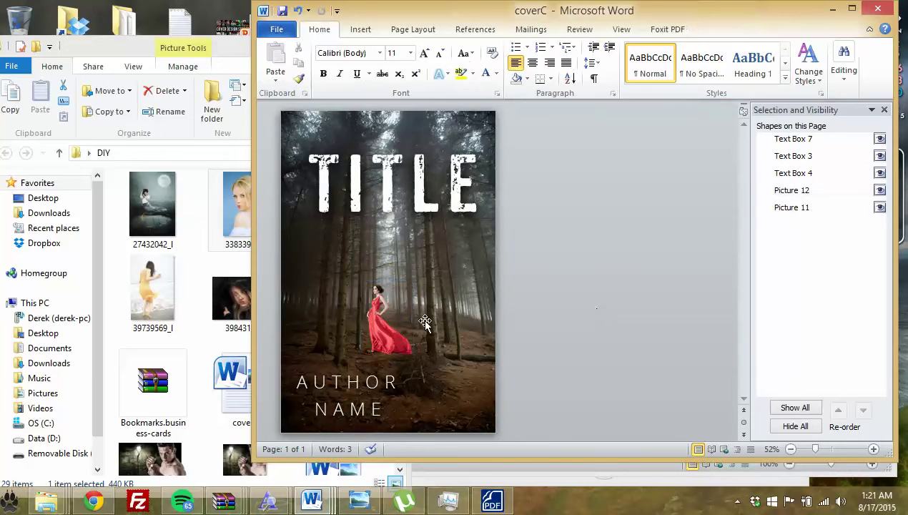
click(398, 336)
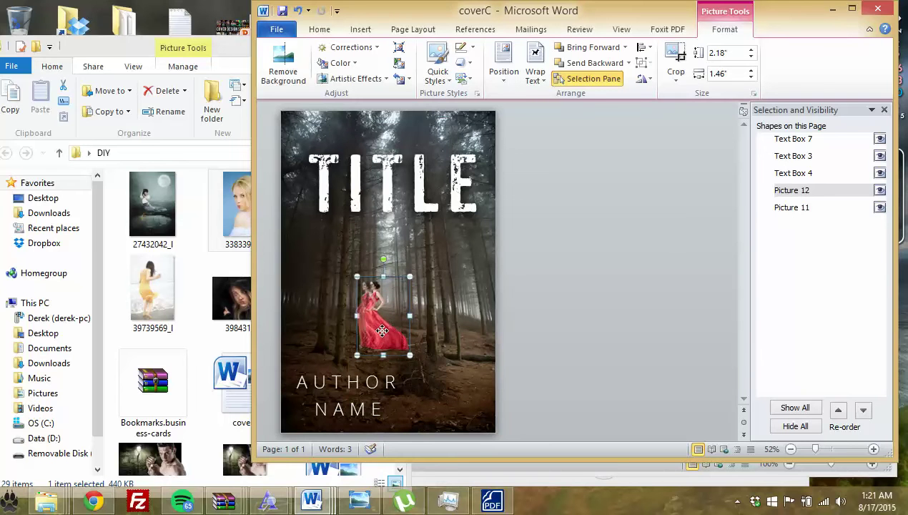
mouse_move(386, 328)
mouse_down()
mouse_move(375, 324)
mouse_move(384, 338)
mouse_up()
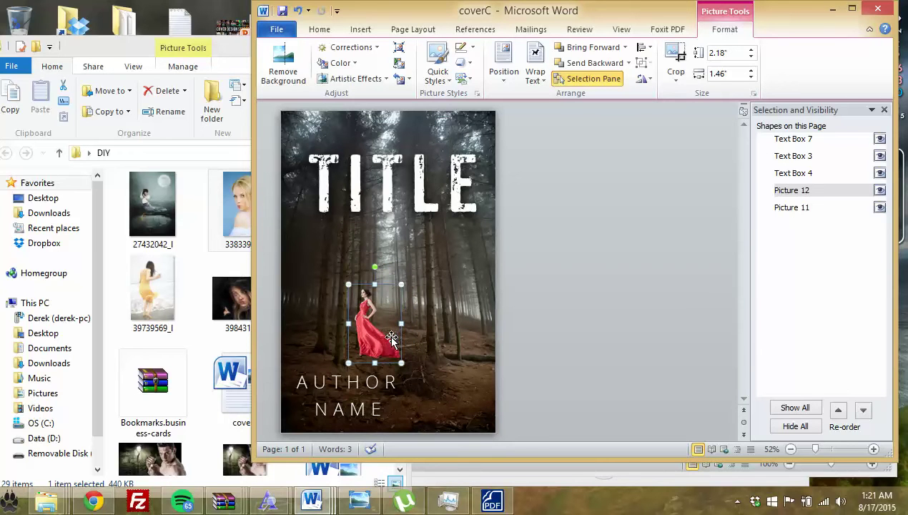
click(585, 303)
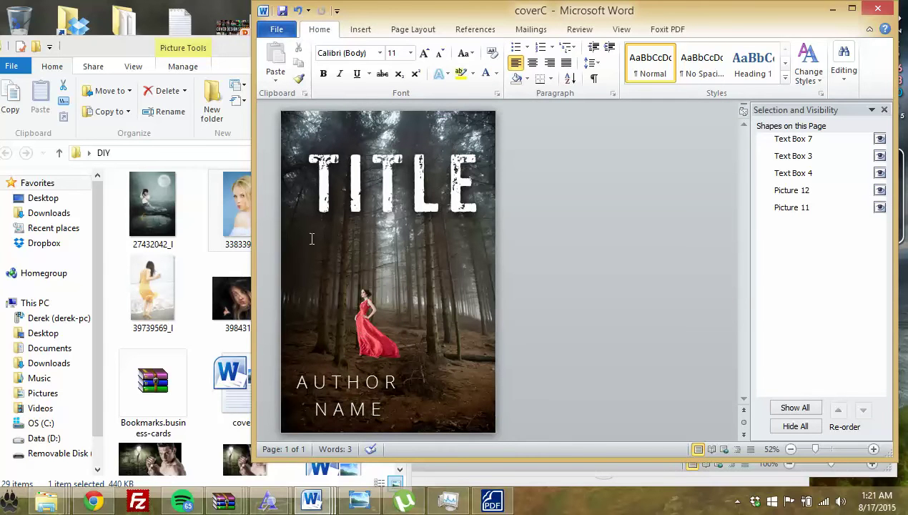
click(362, 322)
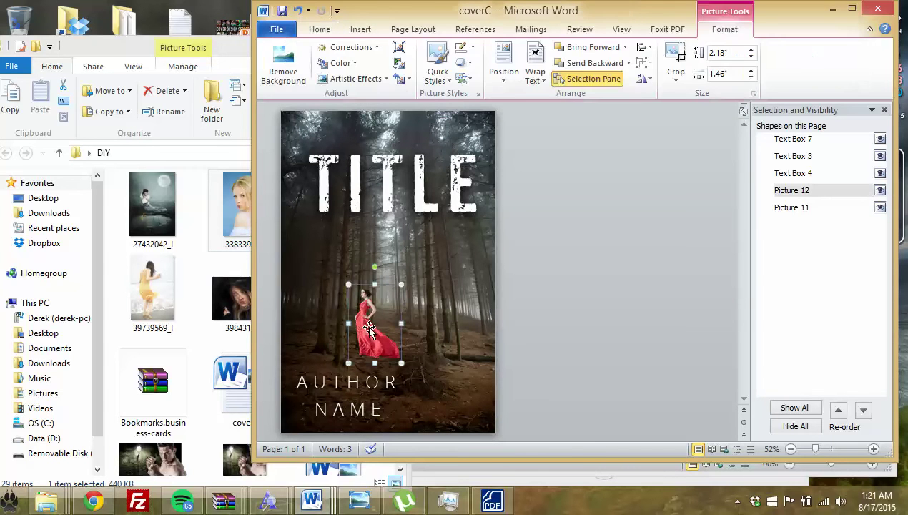
key(Delete)
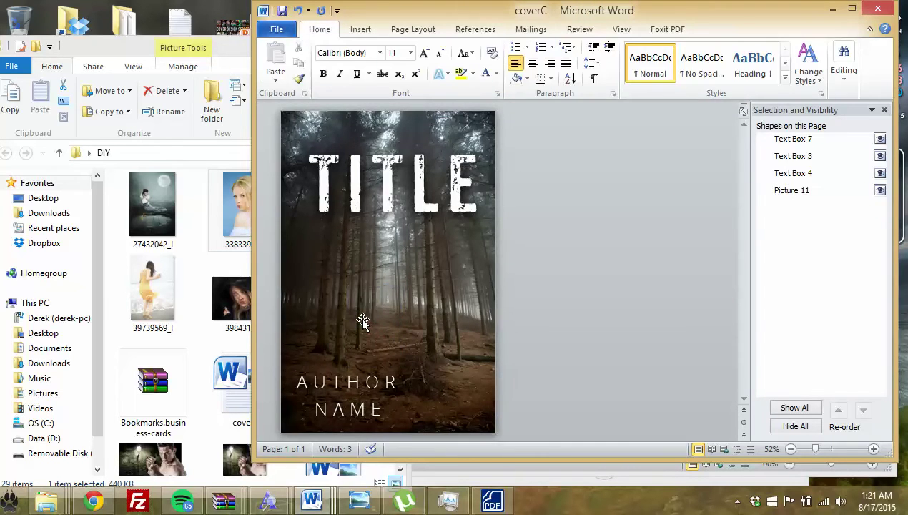
Insert the blonde portrait photo onto the cover.
click(360, 29)
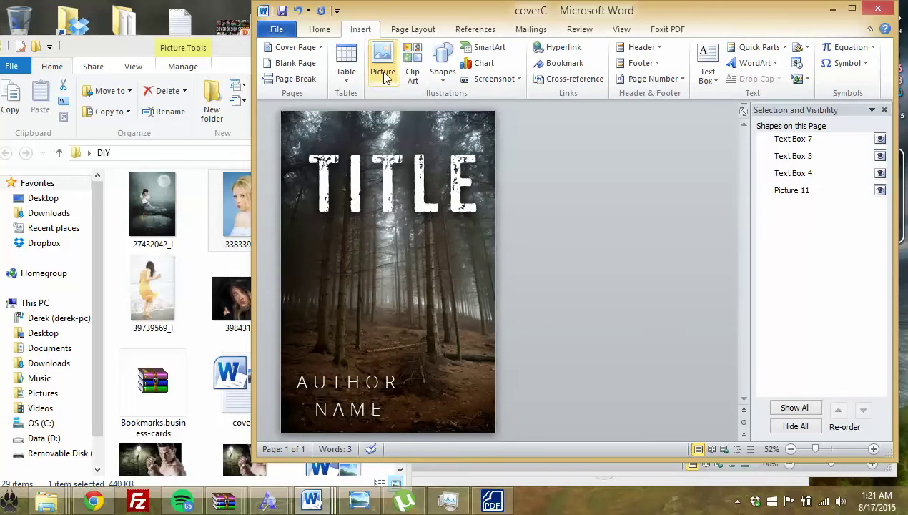
click(381, 70)
click(435, 195)
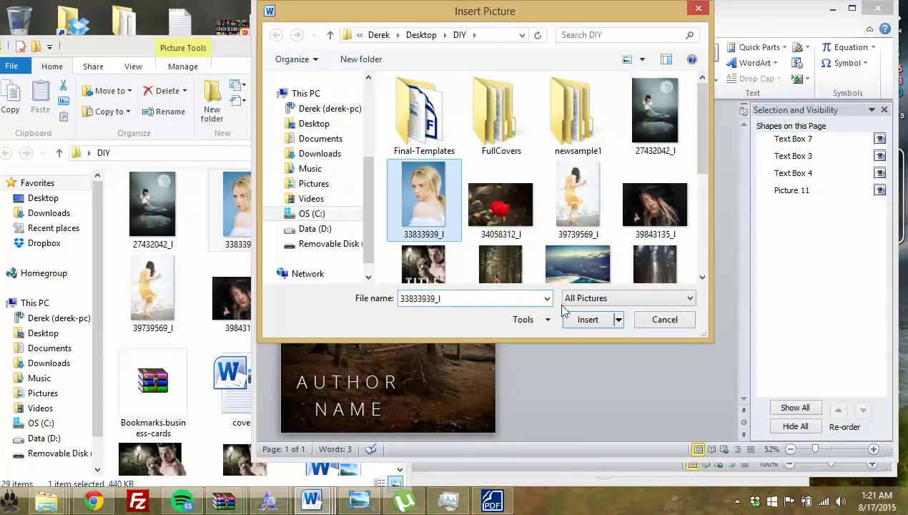
click(588, 318)
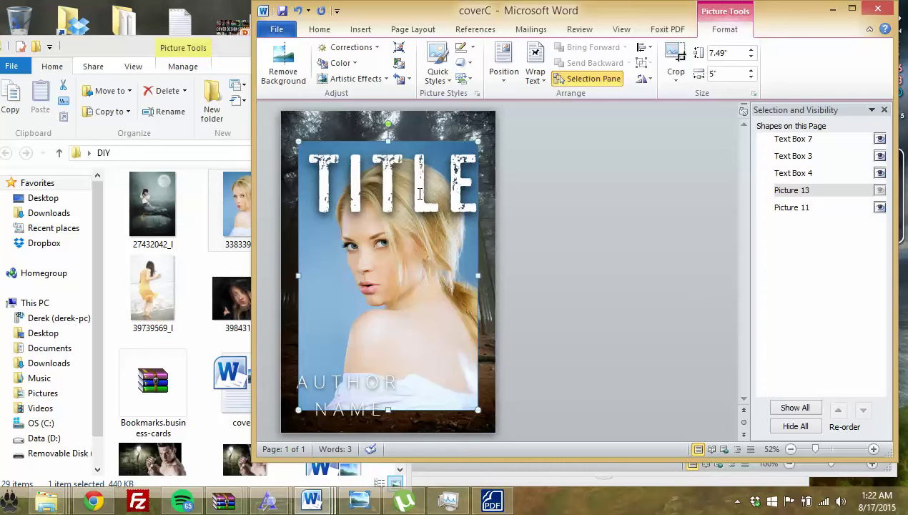
Hide the TITLE, AUTHOR and NAME text boxes in the Selection Pane.
click(420, 194)
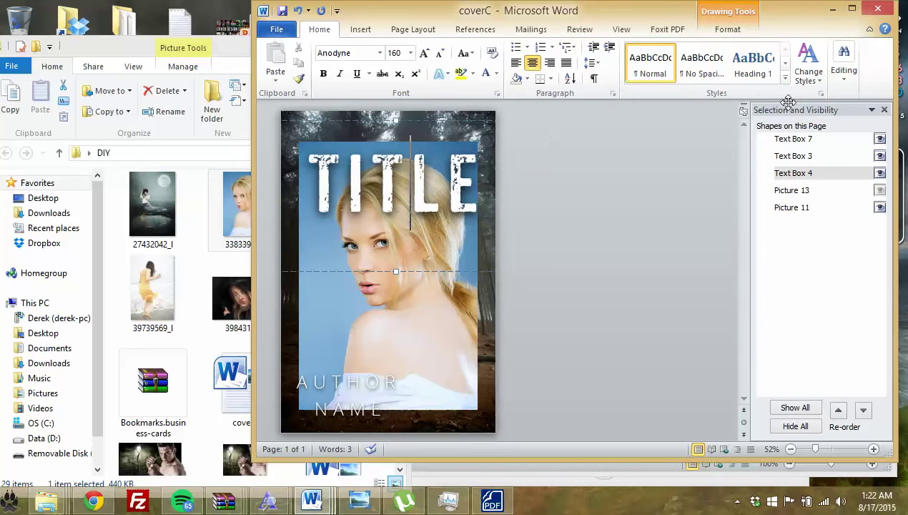
click(811, 174)
click(880, 173)
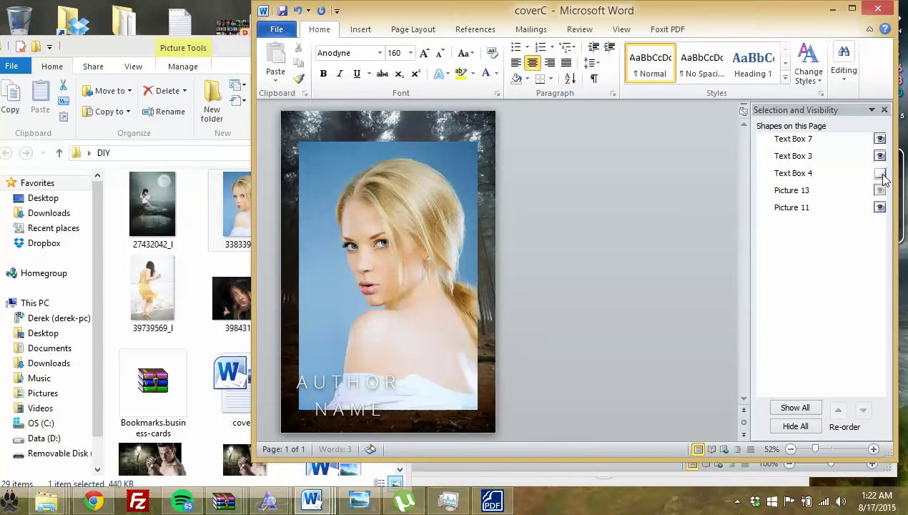
click(411, 382)
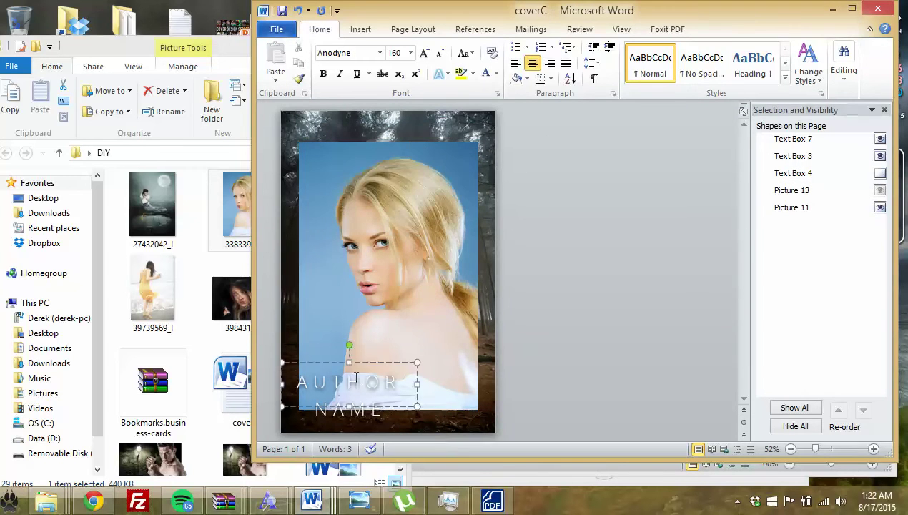
click(879, 155)
click(344, 408)
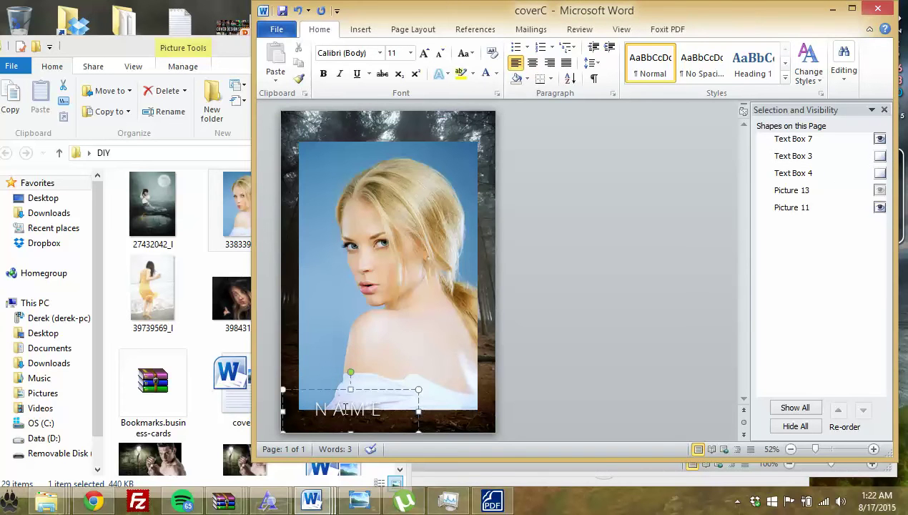
click(880, 139)
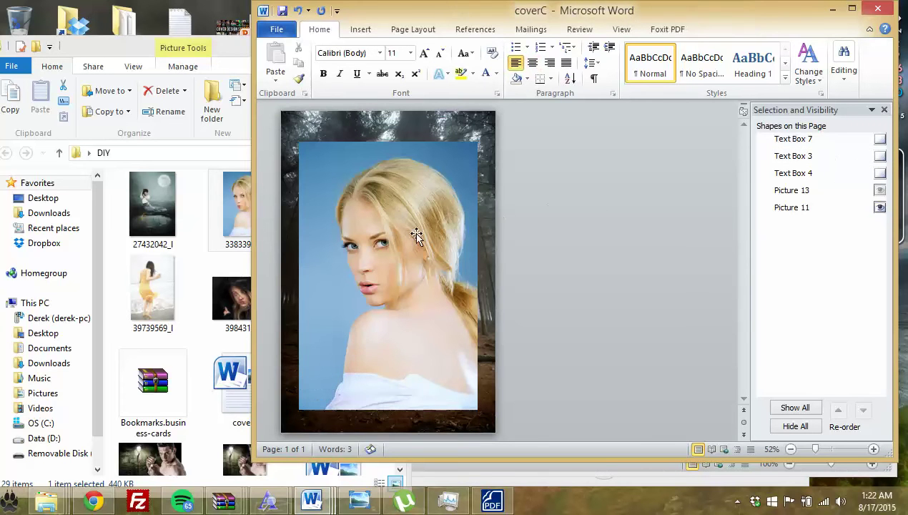
Place the portrait behind the text and enlarge it from its corner handles.
click(373, 238)
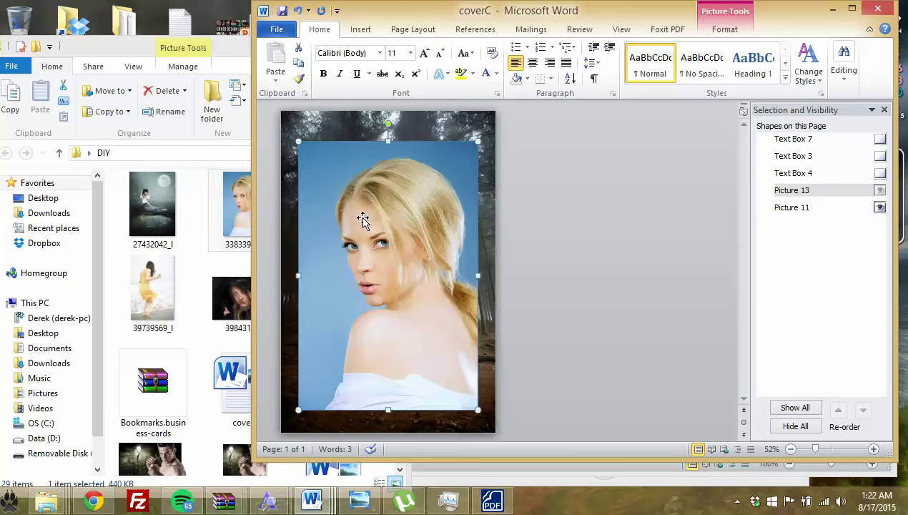
double_click(374, 218)
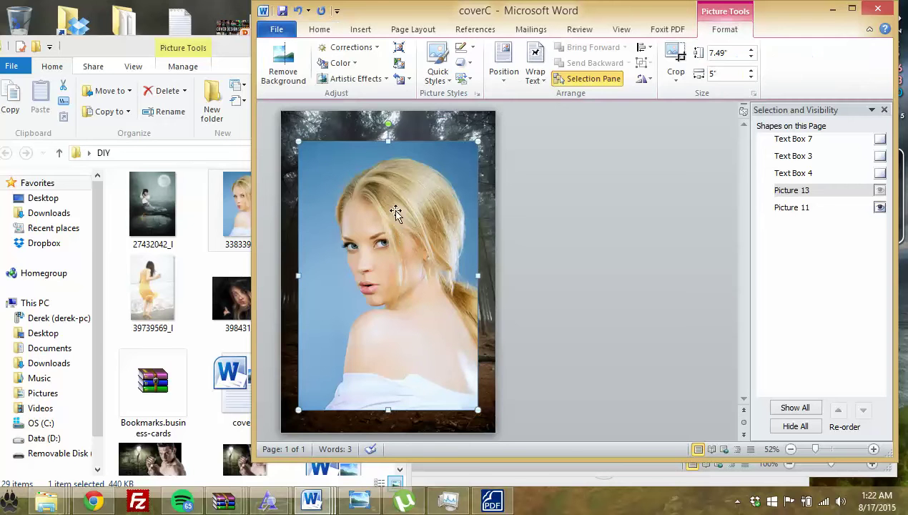
click(535, 75)
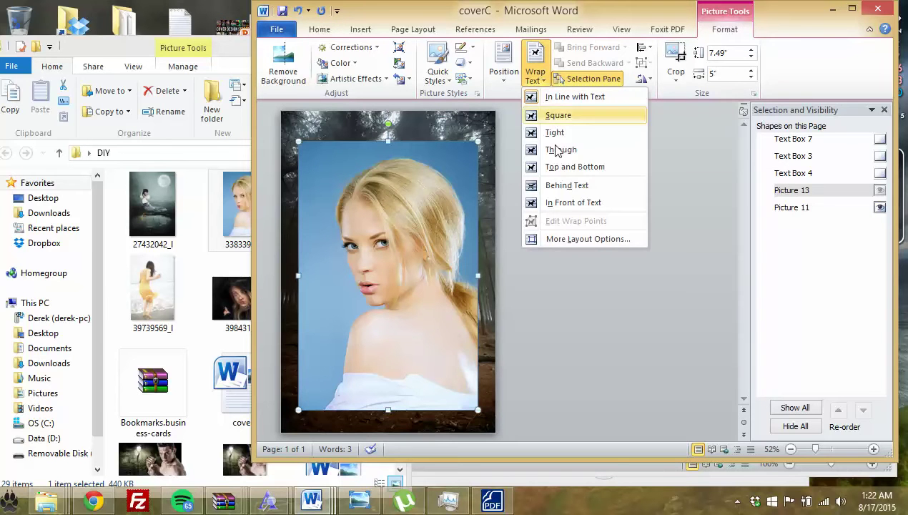
click(564, 187)
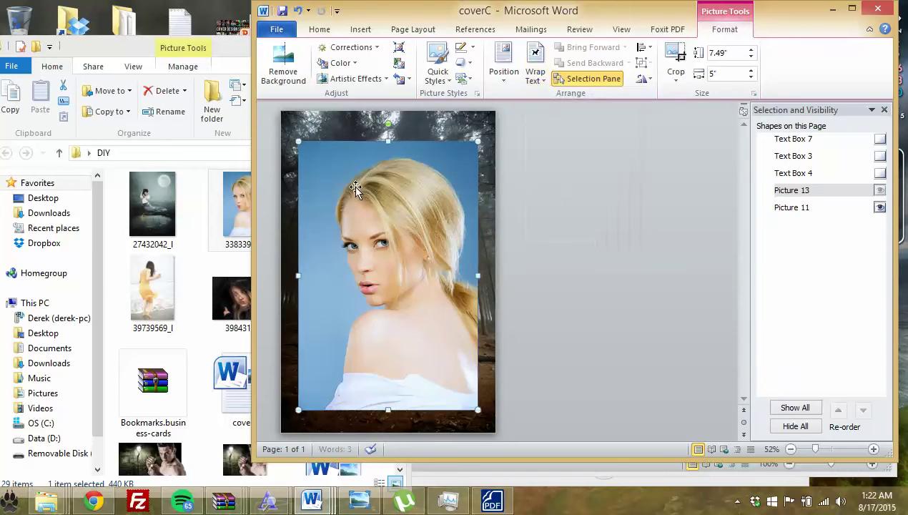
drag(297, 141, 283, 118)
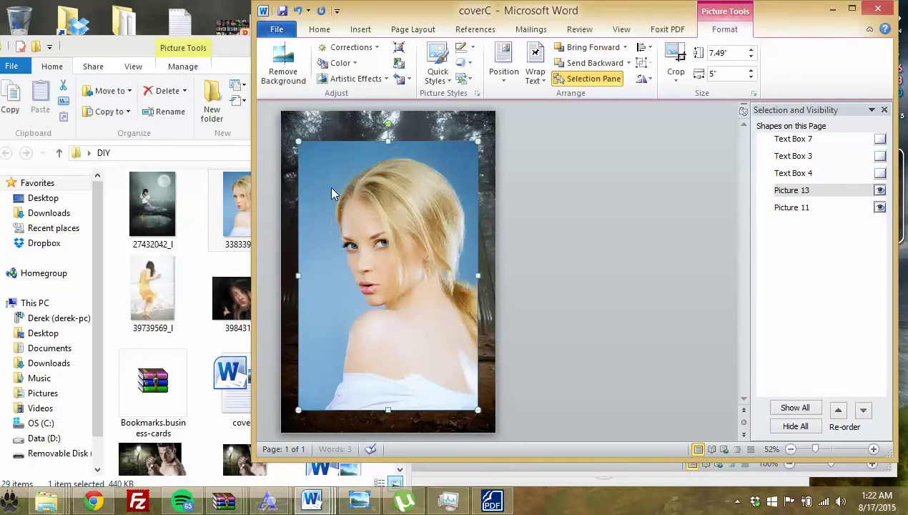
drag(398, 217, 416, 246)
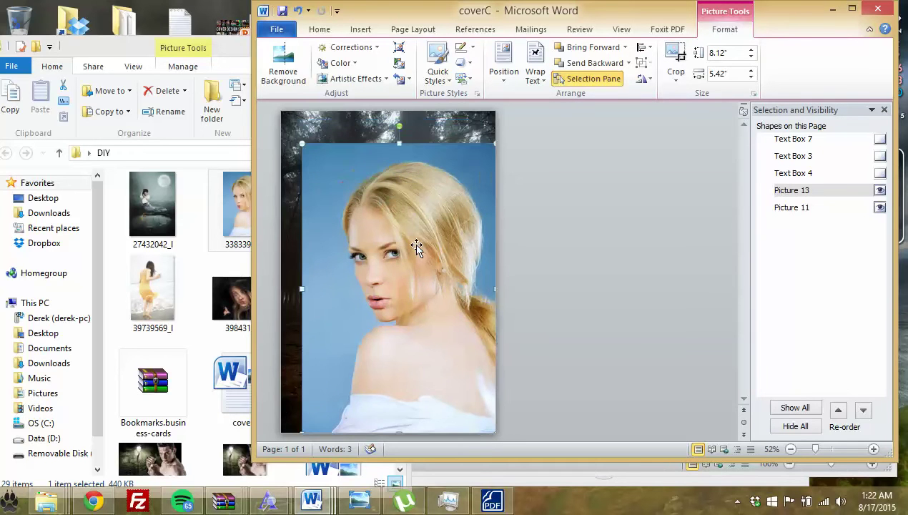
click(283, 65)
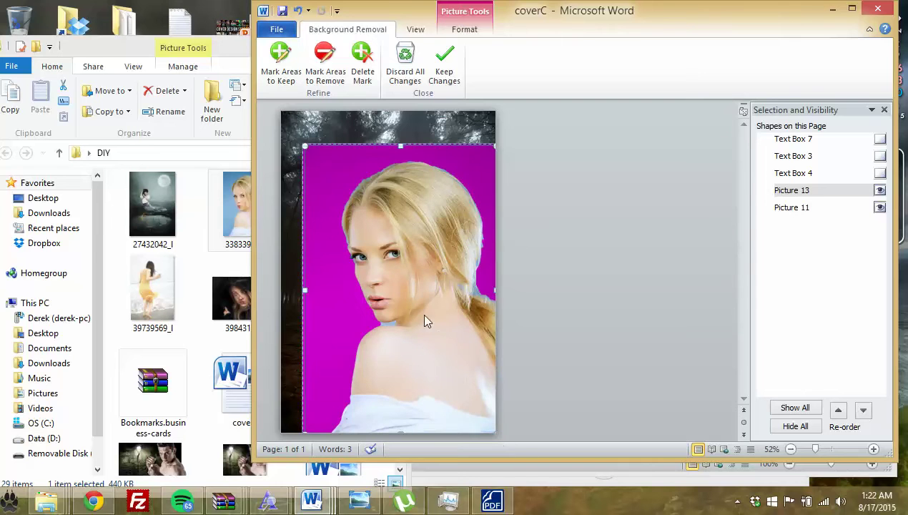
Mark the neck and hair edges for removal and keep the background-removal result.
click(324, 63)
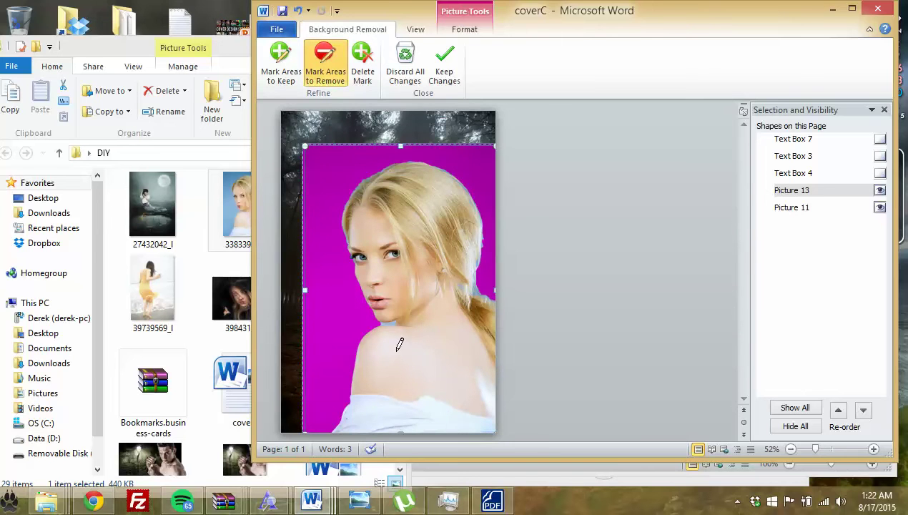
click(390, 323)
click(477, 287)
click(475, 275)
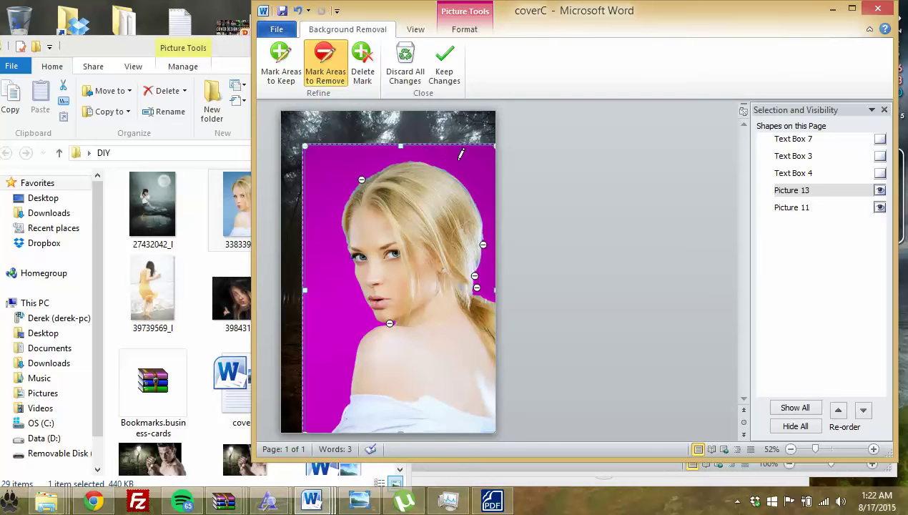
click(561, 252)
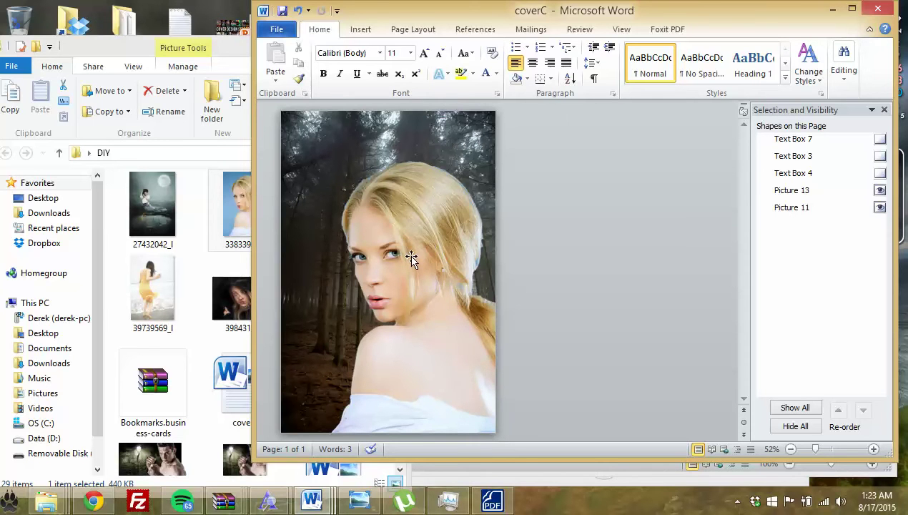
Move the forest picture left and drag its right edge out to the page edge.
click(443, 315)
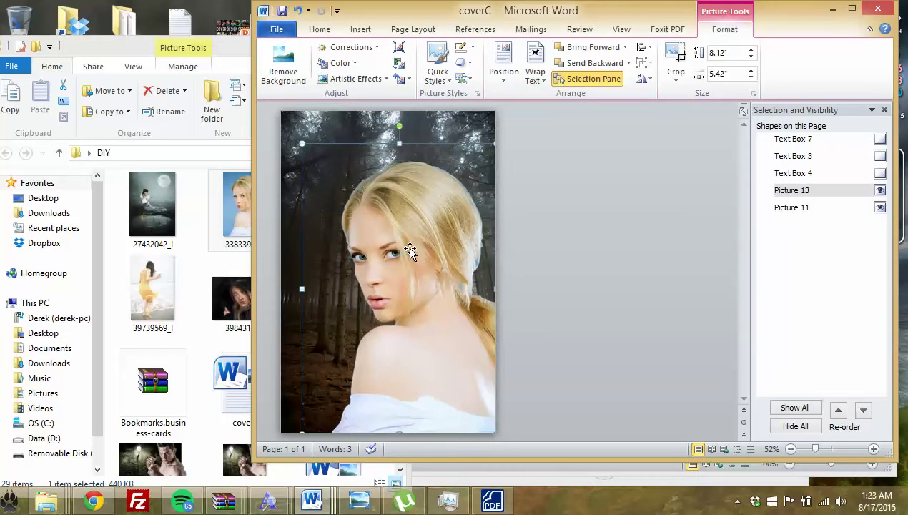
click(542, 271)
click(355, 130)
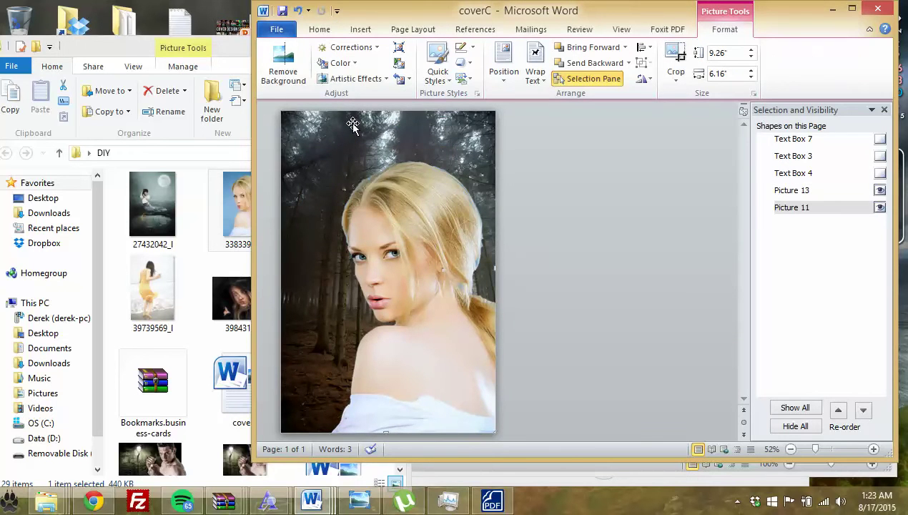
drag(353, 126, 359, 130)
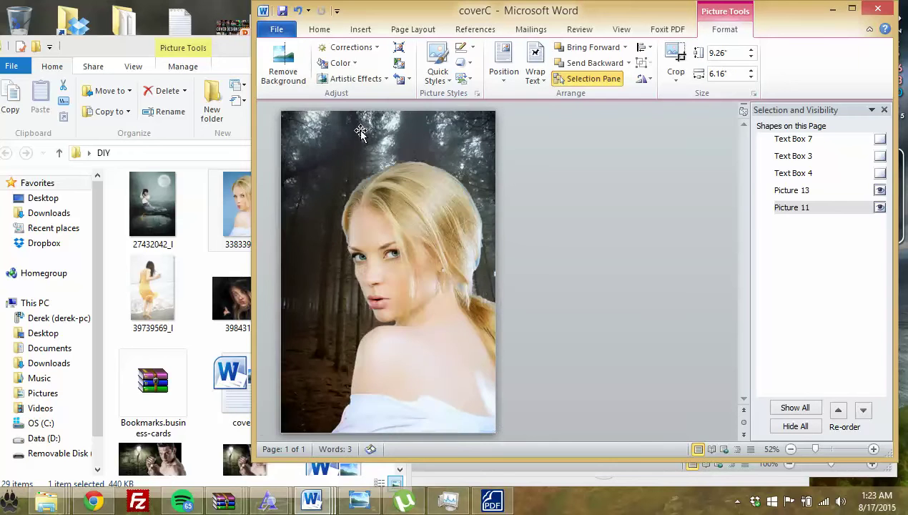
drag(361, 132, 309, 132)
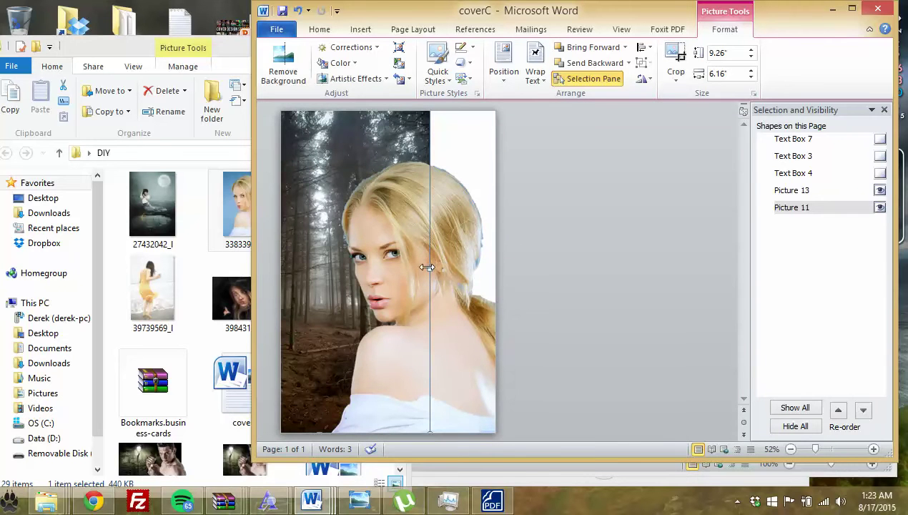
drag(427, 266, 496, 271)
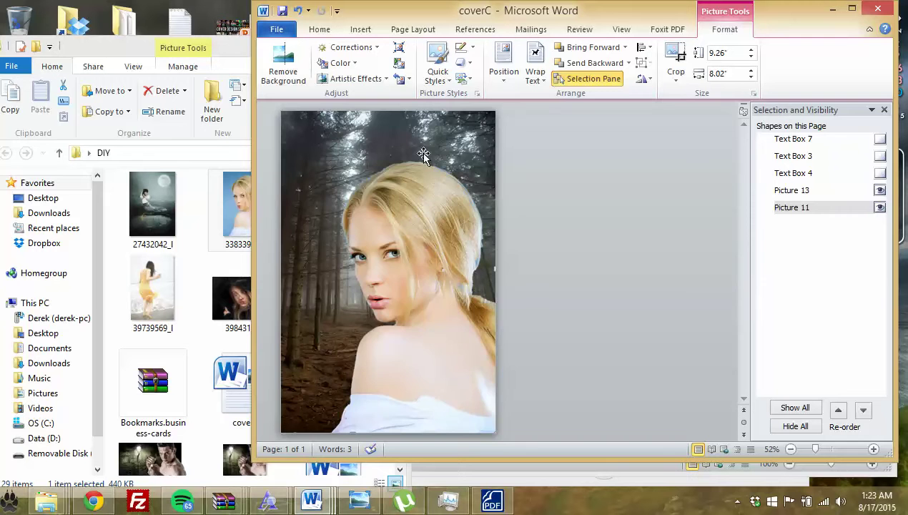
drag(395, 137, 424, 141)
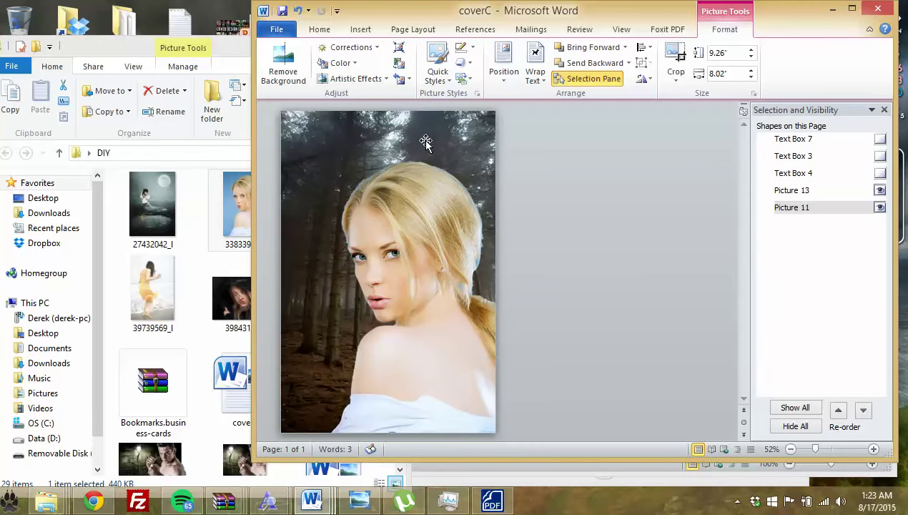
Deselect the cover pictures and browse the images in the DIY folder window.
click(569, 273)
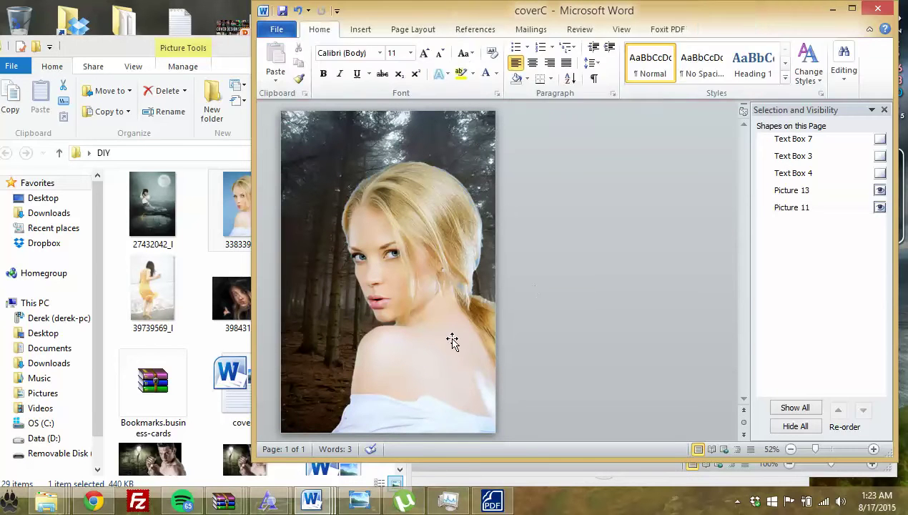
click(405, 263)
click(548, 275)
click(214, 232)
scroll(224, 274, down, 5)
scroll(221, 272, up, 3)
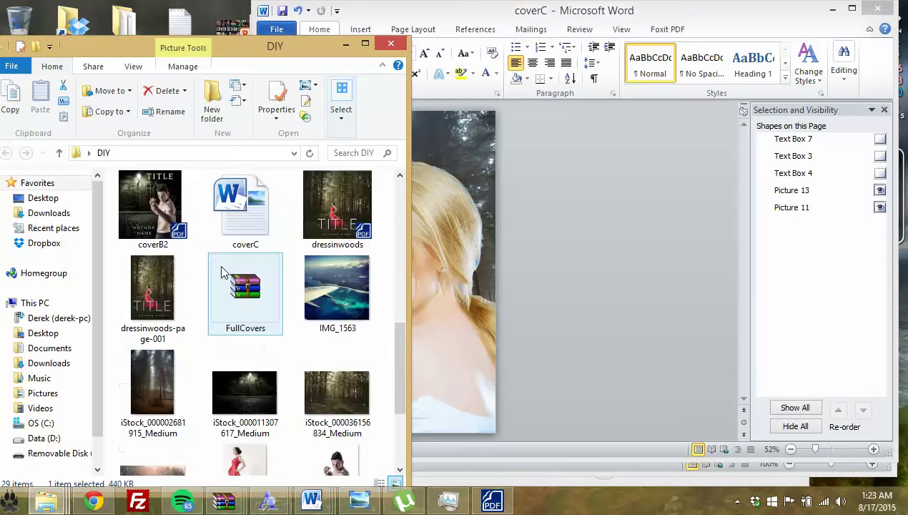
scroll(221, 272, up, 3)
scroll(221, 271, up, 3)
scroll(221, 271, up, 2)
scroll(221, 271, down, 3)
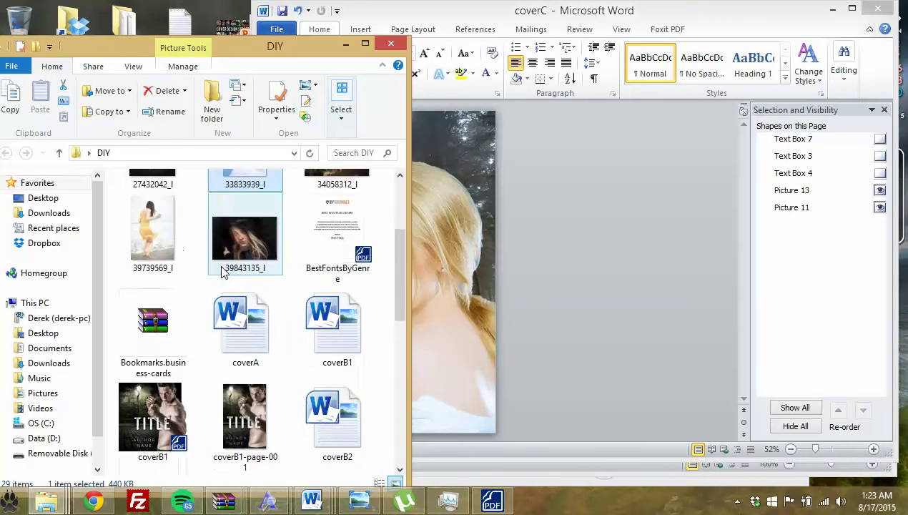
scroll(221, 272, down, 3)
scroll(221, 272, down, 3)
scroll(221, 272, down, 2)
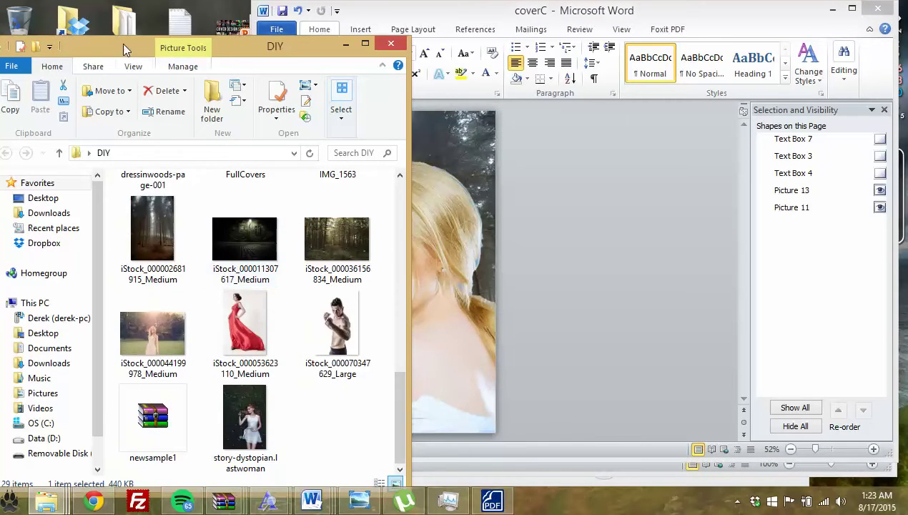
drag(122, 43, 233, 54)
Move the Vignette image from the desktop into DIY and preview it.
drag(73, 268, 419, 282)
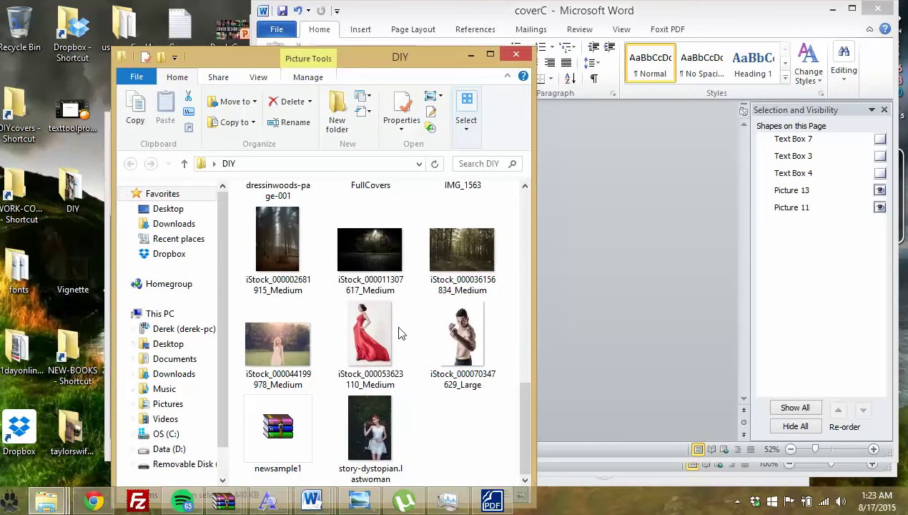
drag(418, 66, 281, 35)
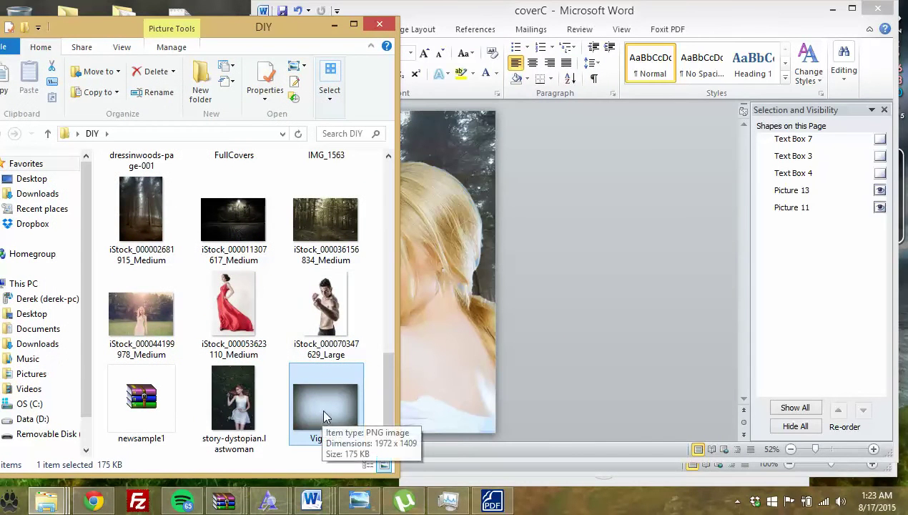
double_click(319, 409)
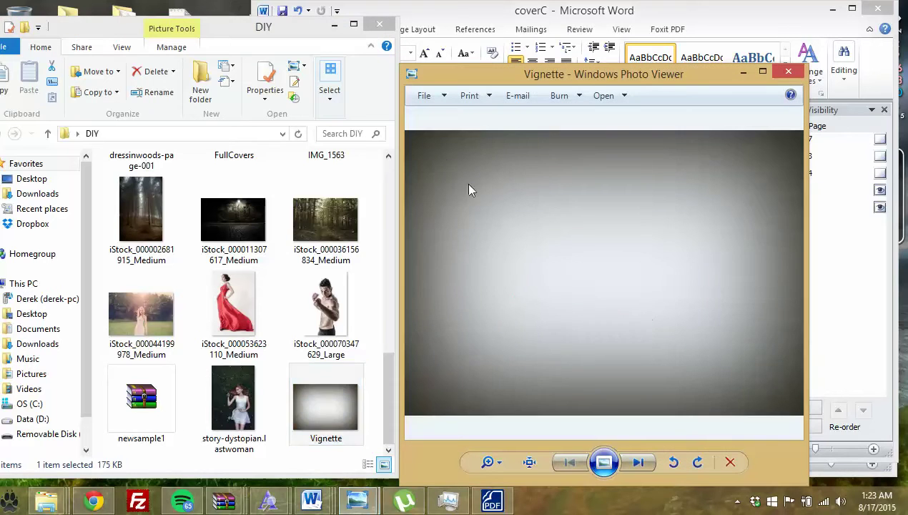
click(783, 74)
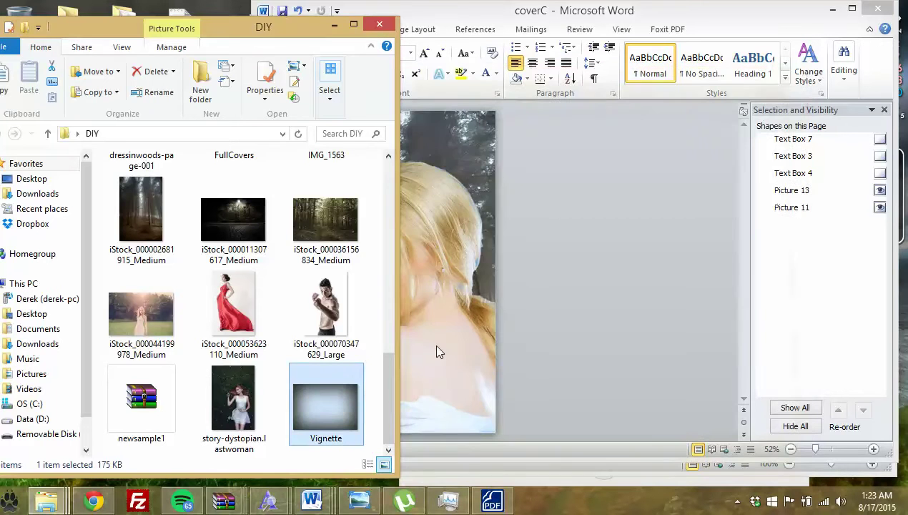
Stretch the forest picture taller and set it to Behind Text.
click(478, 358)
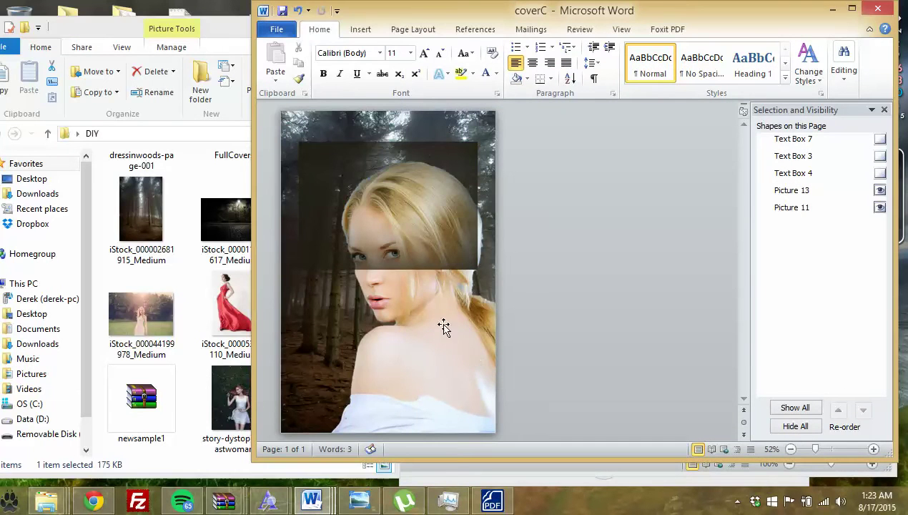
click(381, 199)
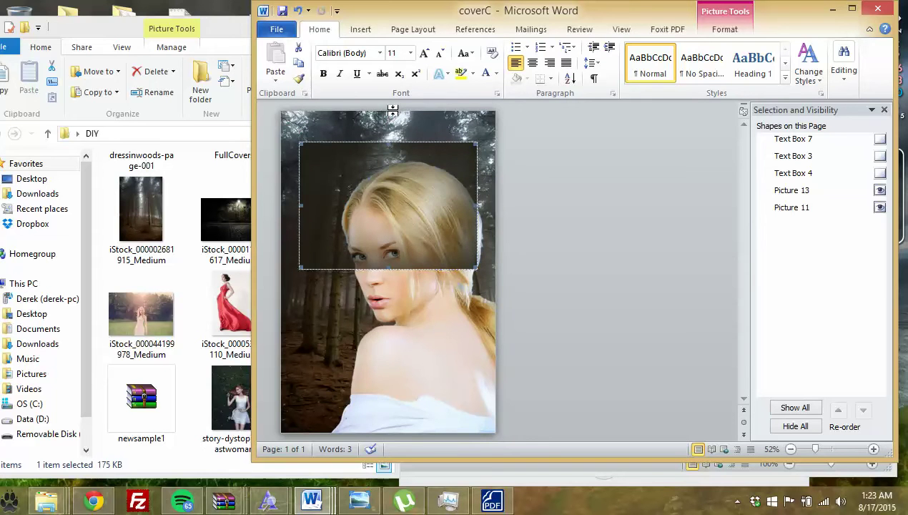
drag(477, 269, 476, 301)
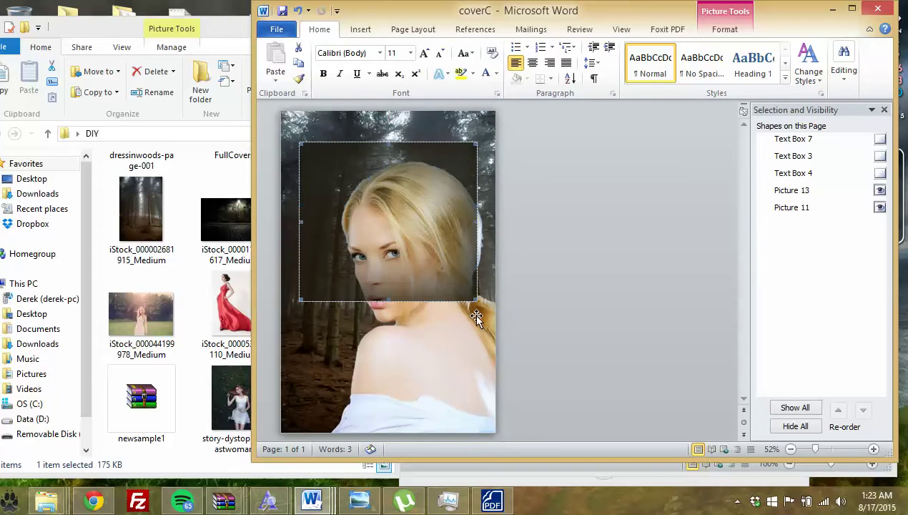
double_click(372, 163)
click(649, 72)
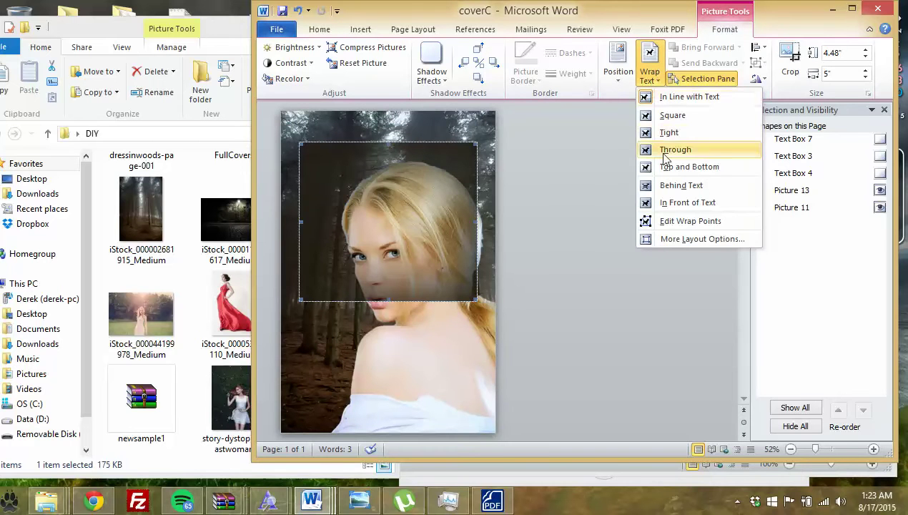
click(680, 185)
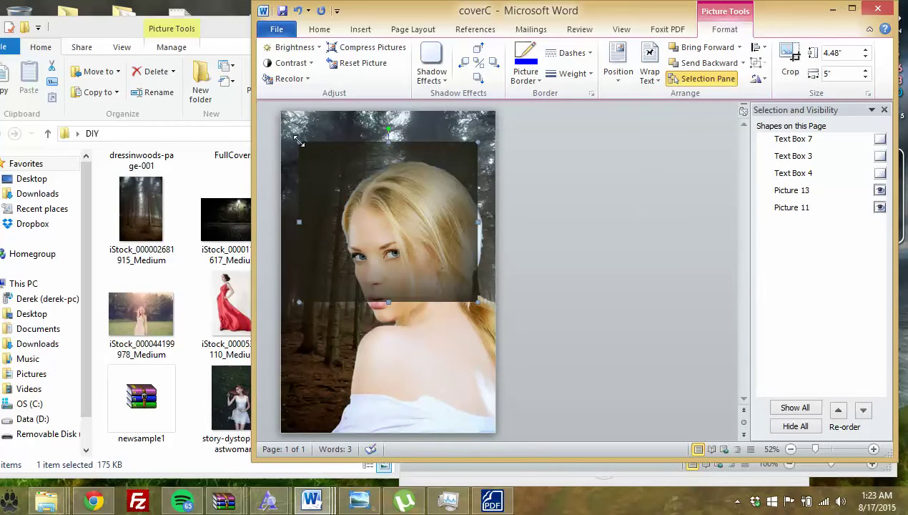
Stretch and reposition the forest picture until it covers the whole page.
drag(299, 141, 288, 111)
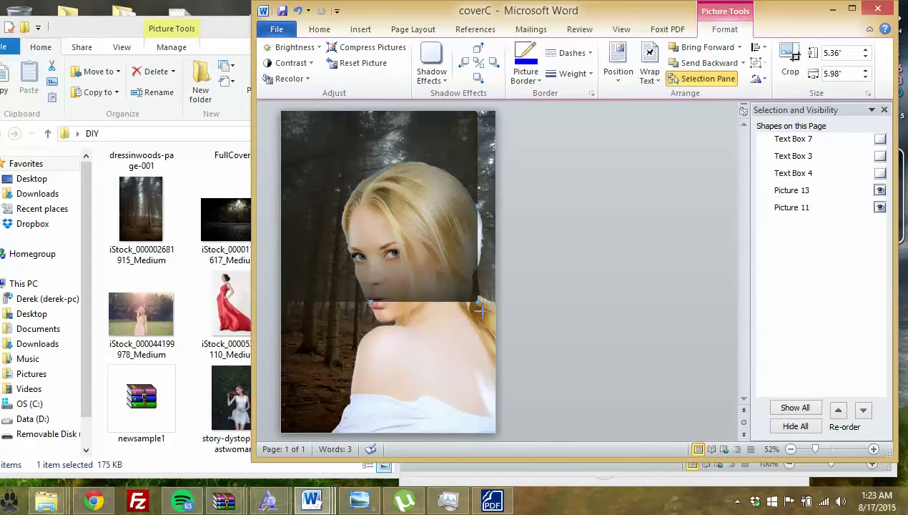
drag(481, 308, 495, 426)
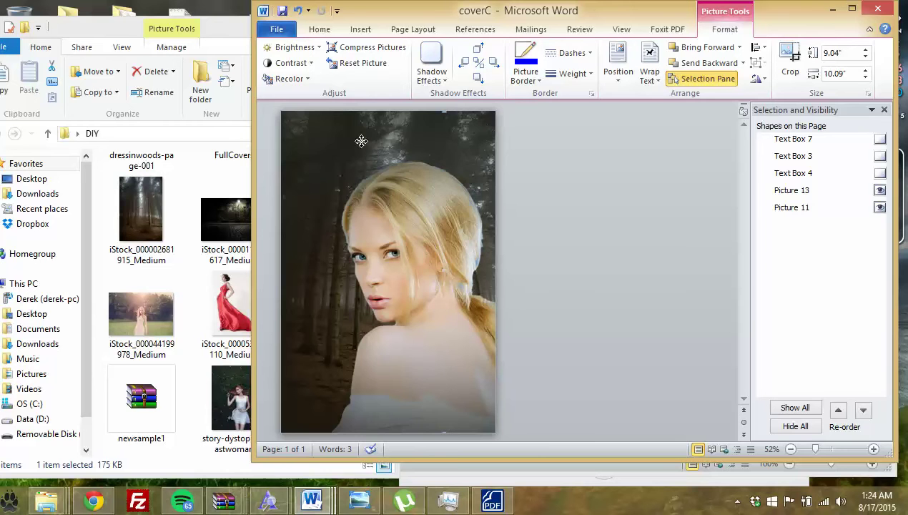
drag(361, 140, 364, 151)
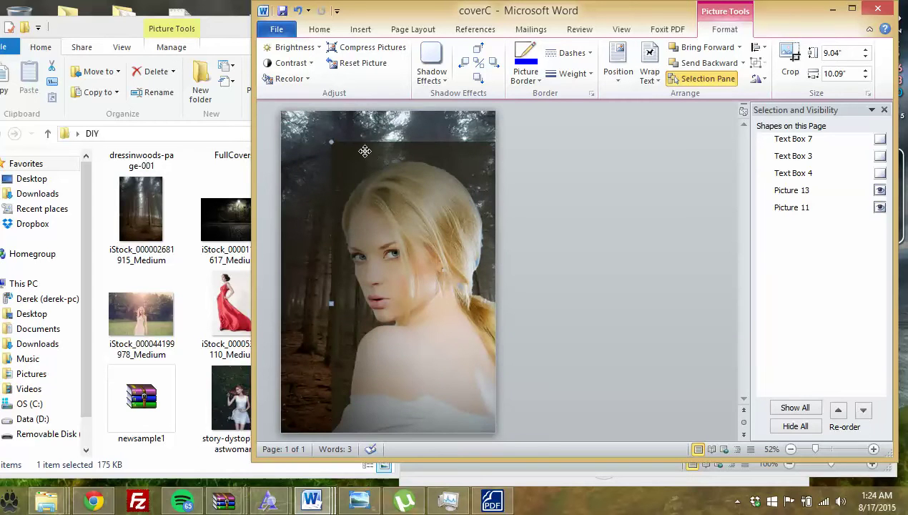
drag(295, 120, 293, 126)
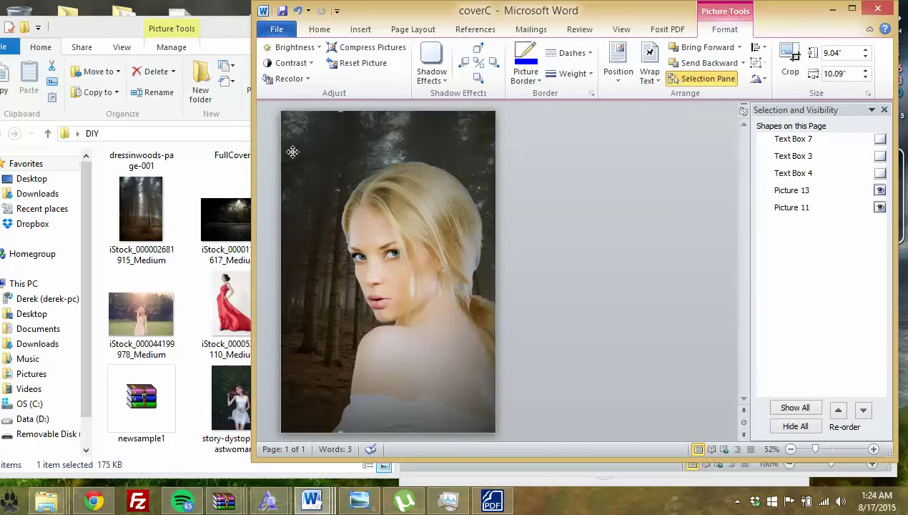
drag(314, 148, 335, 150)
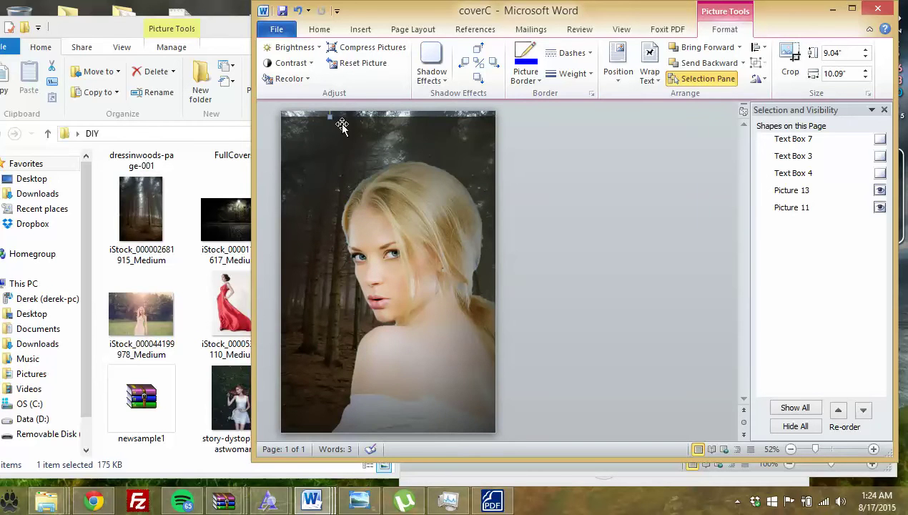
drag(330, 102, 327, 100)
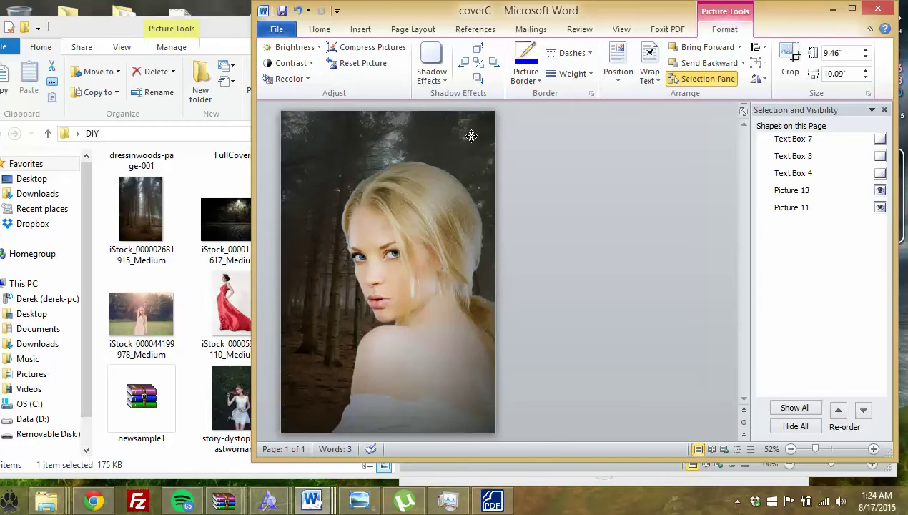
drag(471, 136, 503, 337)
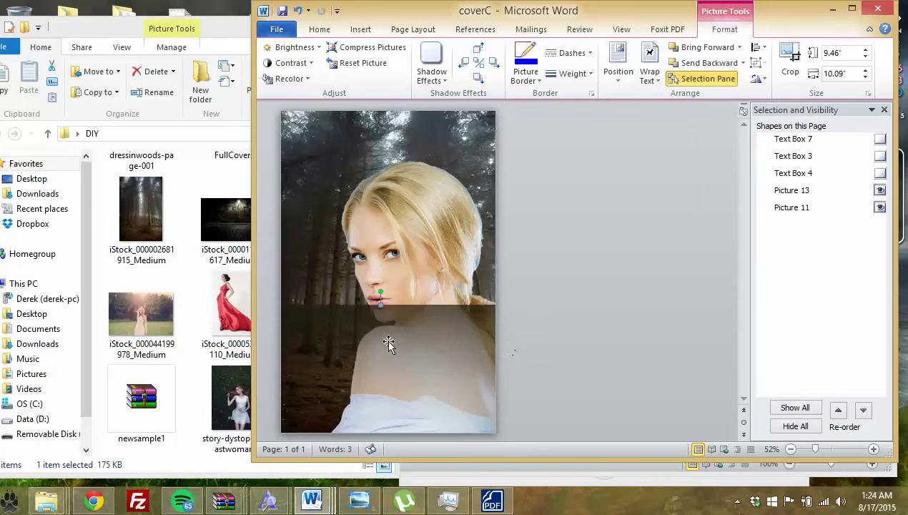
click(331, 323)
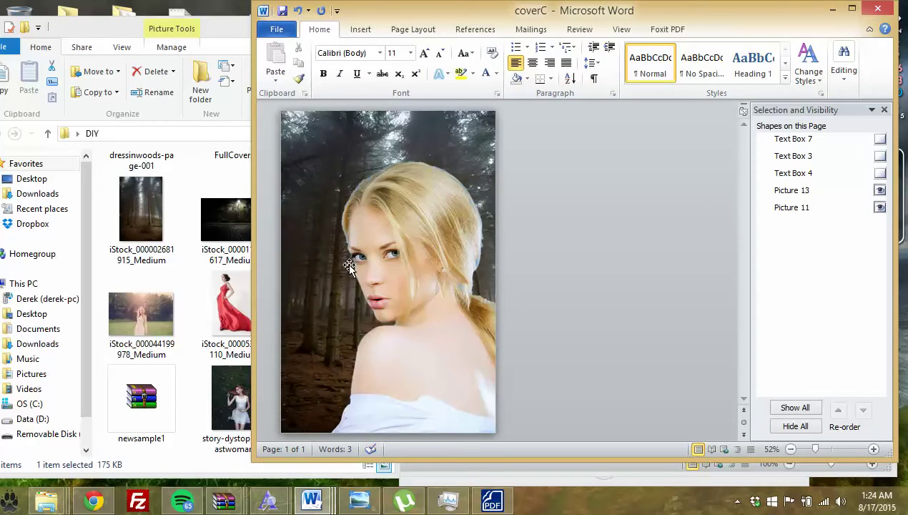
Enlarge the woman's portrait from its top-left handle to fill most of the page.
click(409, 246)
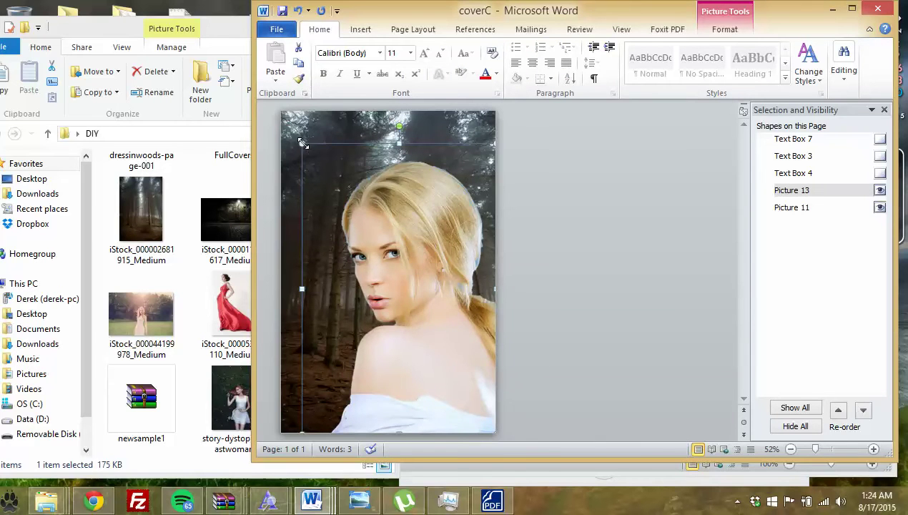
drag(303, 143, 348, 213)
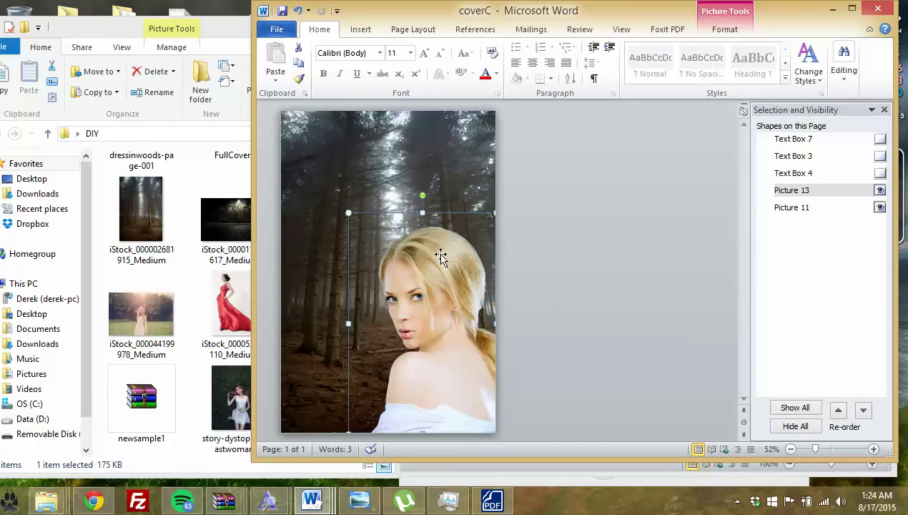
click(420, 176)
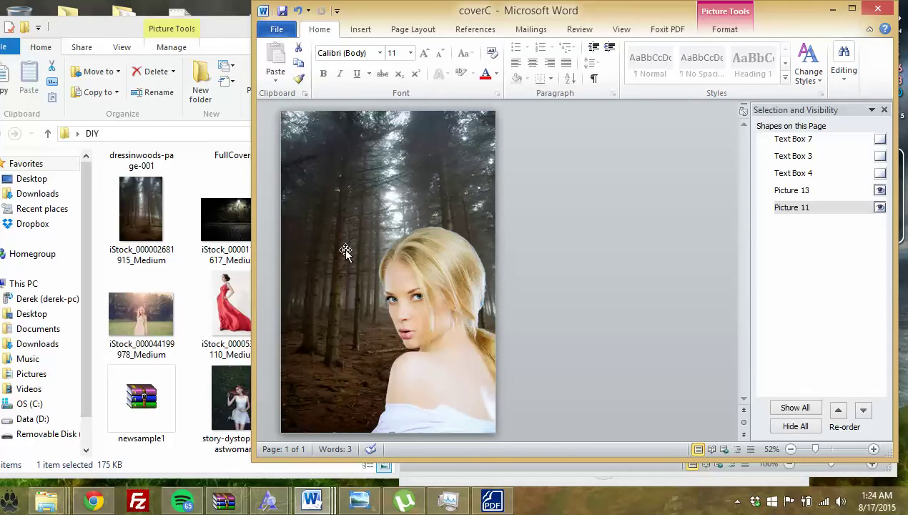
click(433, 298)
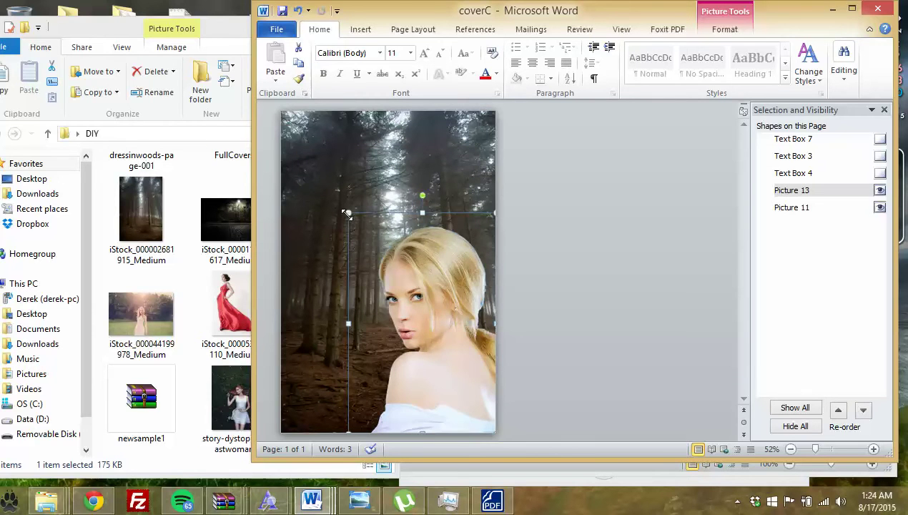
drag(348, 211, 270, 180)
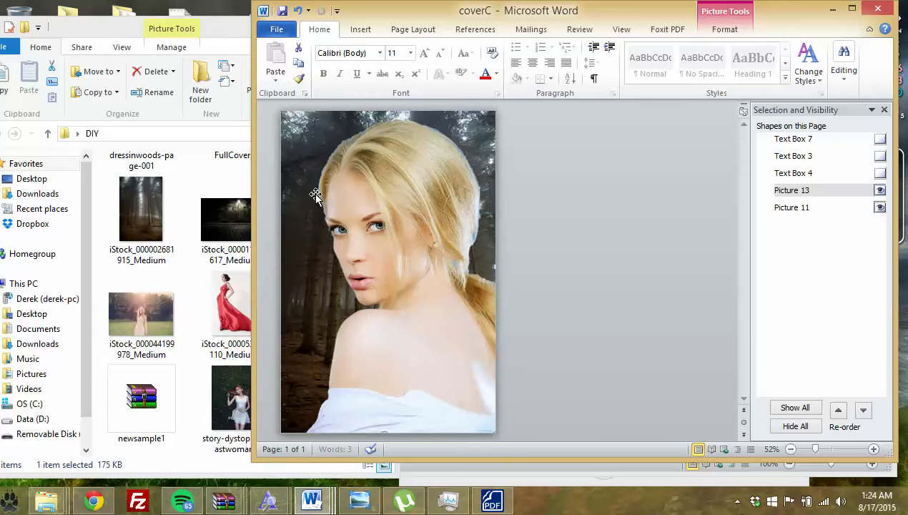
Open Format Picture's Picture Corrections settings for the portrait.
double_click(404, 237)
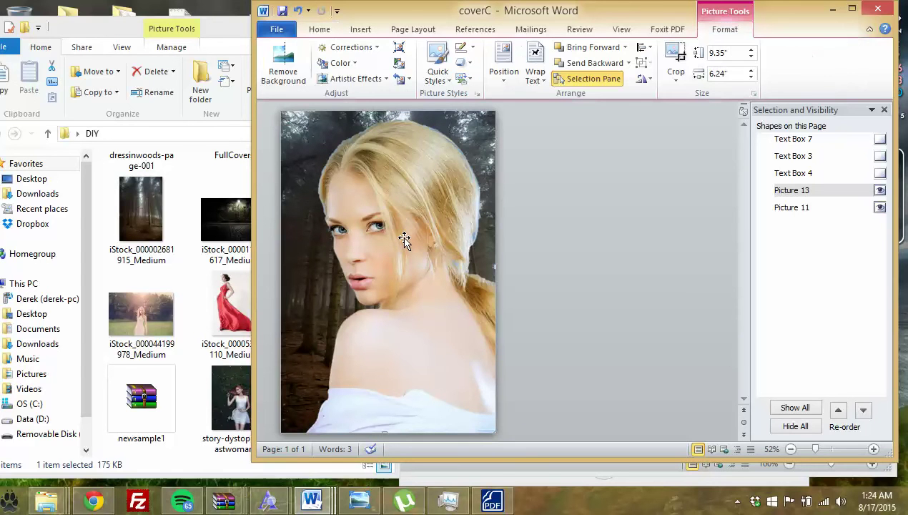
right_click(407, 188)
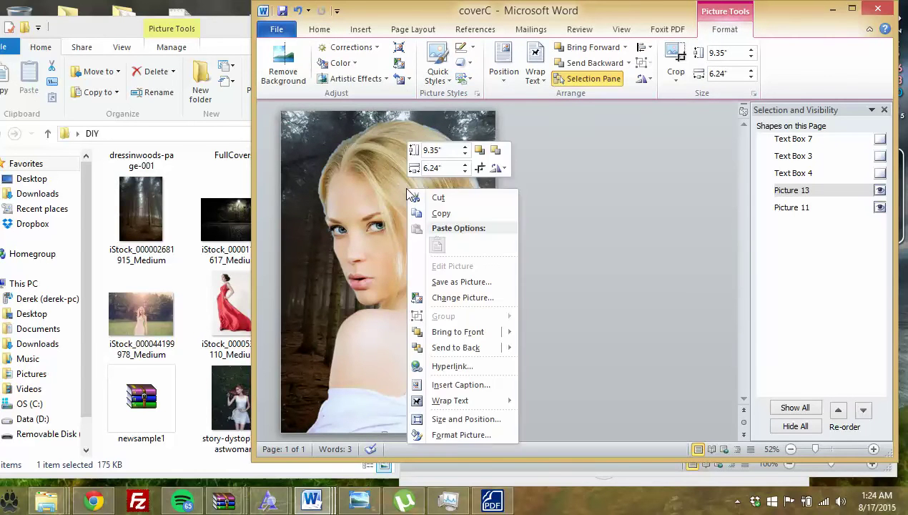
click(459, 434)
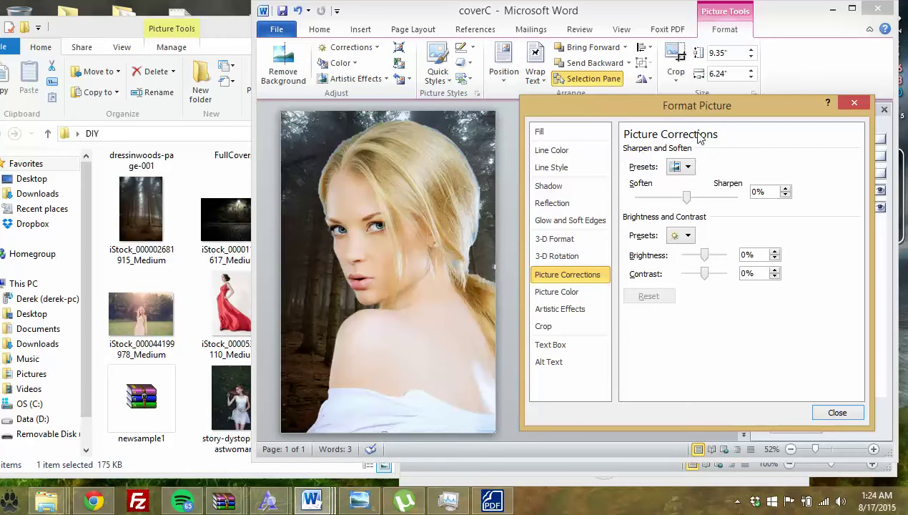
Set the portrait's brightness to -20% and adjust its contrast in Format Picture.
mouse_move(704, 256)
mouse_down()
mouse_move(725, 255)
mouse_move(697, 256)
mouse_move(713, 278)
mouse_up()
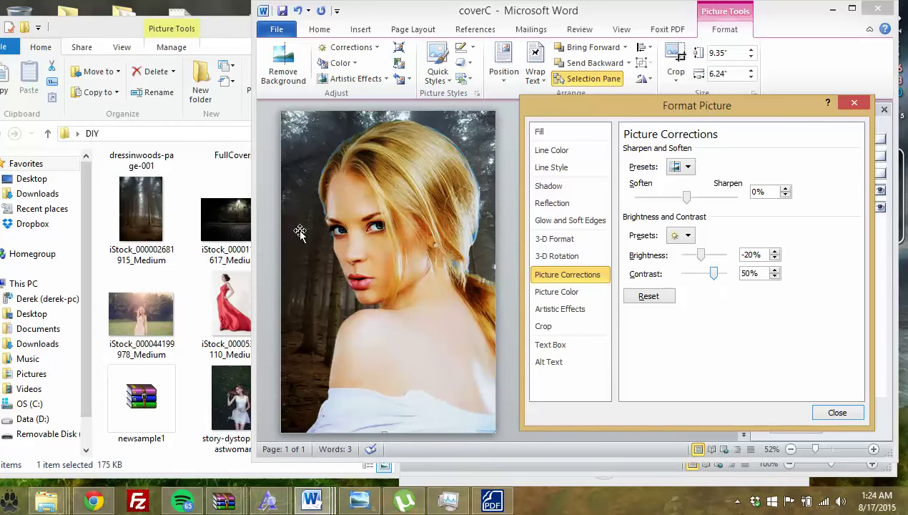
click(837, 412)
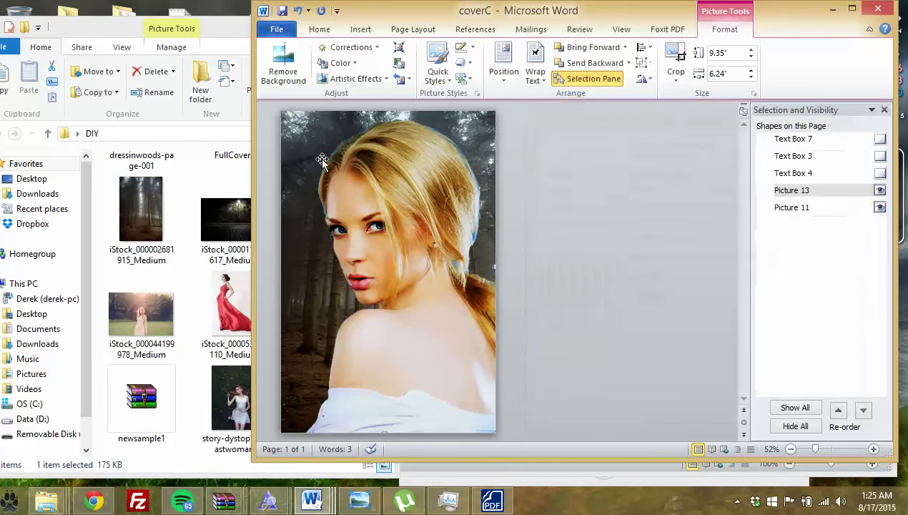
right_click(299, 125)
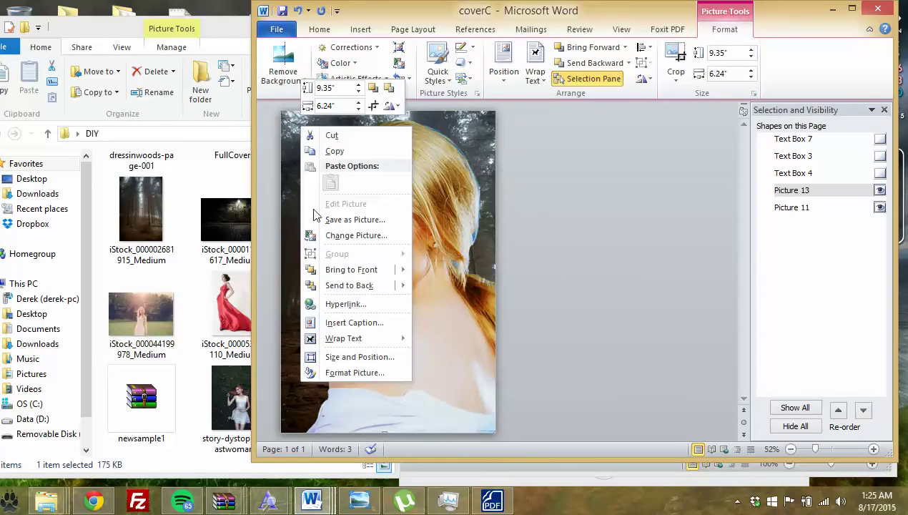
click(343, 368)
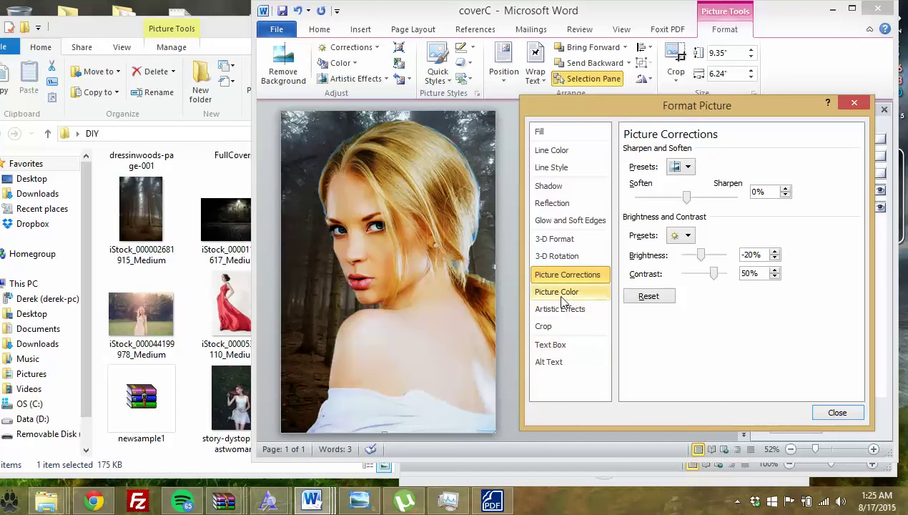
mouse_move(712, 274)
mouse_down()
mouse_move(691, 275)
mouse_move(715, 276)
mouse_up()
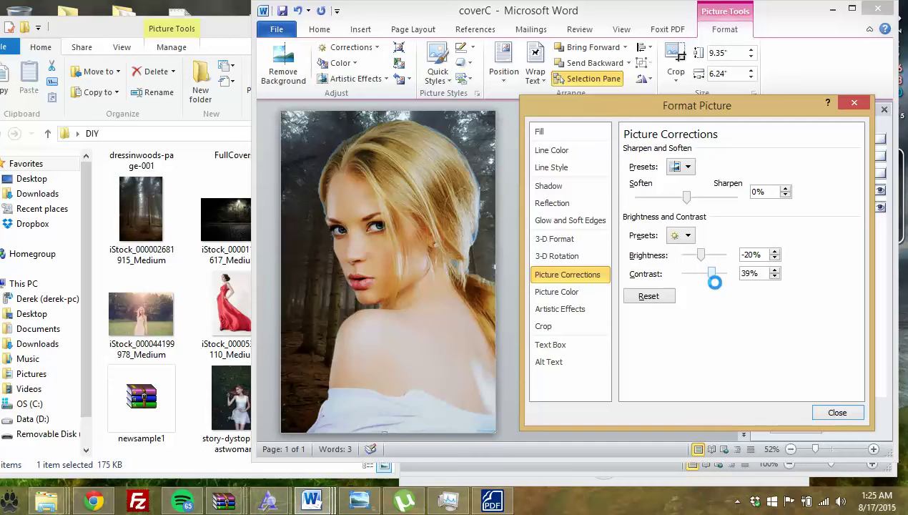
click(837, 413)
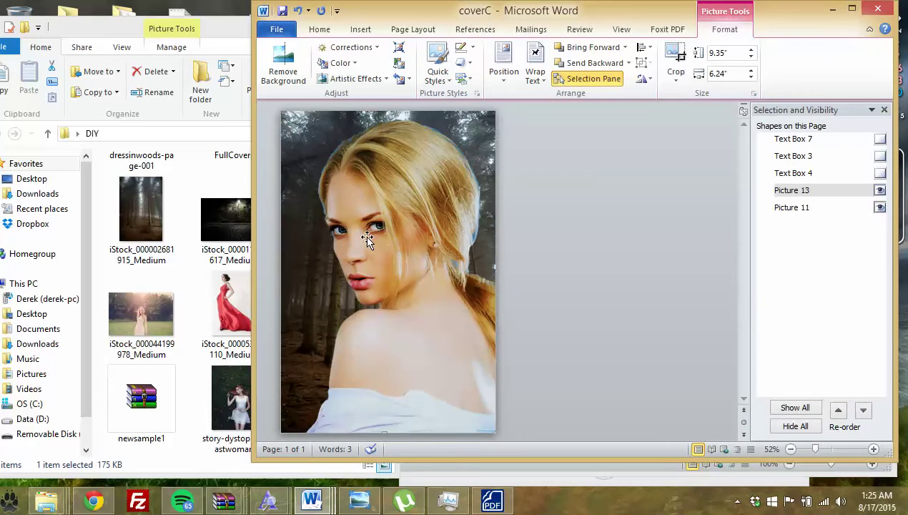
Raise the portrait's contrast to 44% in Picture Corrections.
right_click(367, 232)
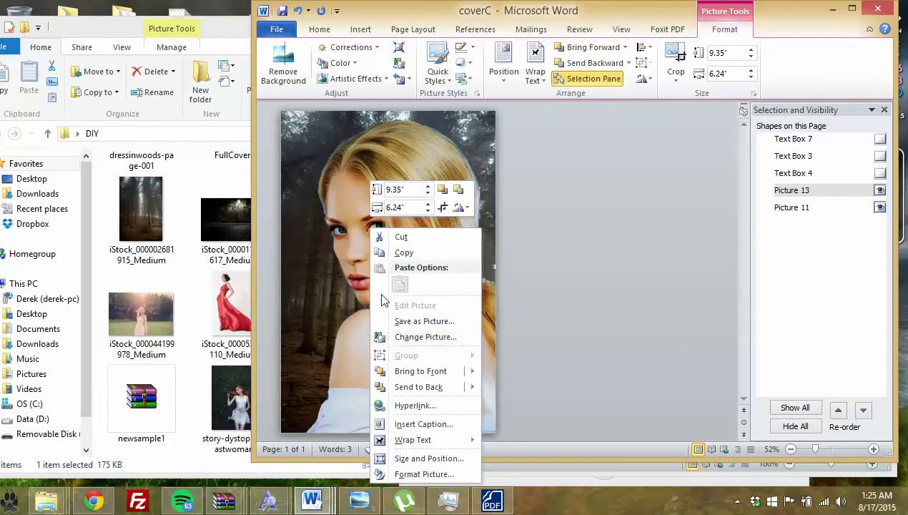
click(359, 229)
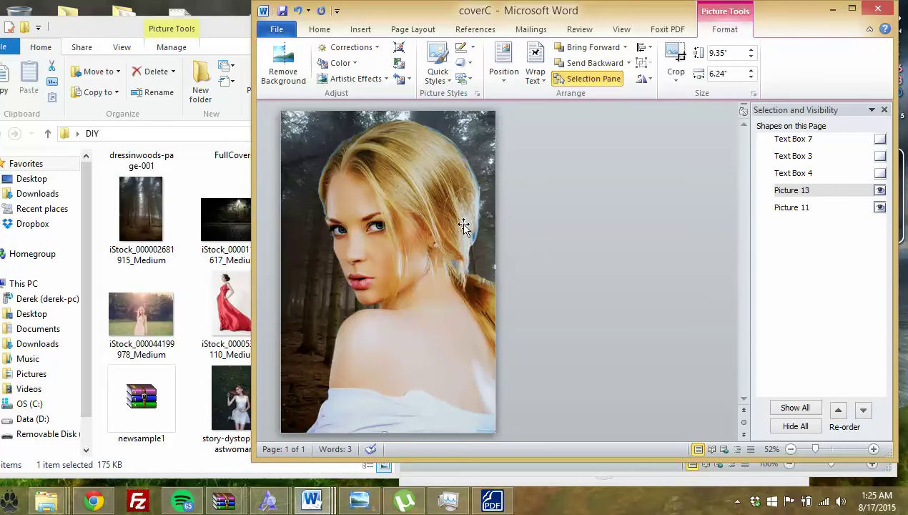
right_click(389, 215)
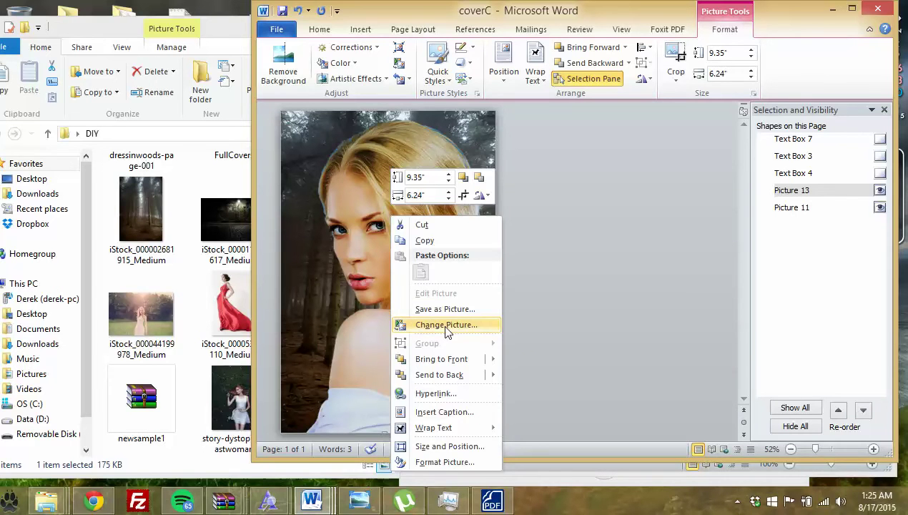
click(444, 462)
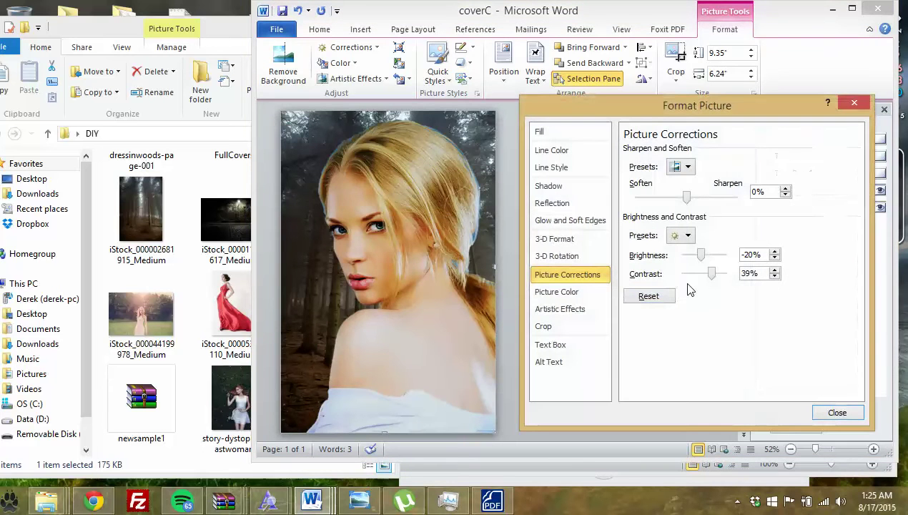
drag(712, 275, 721, 276)
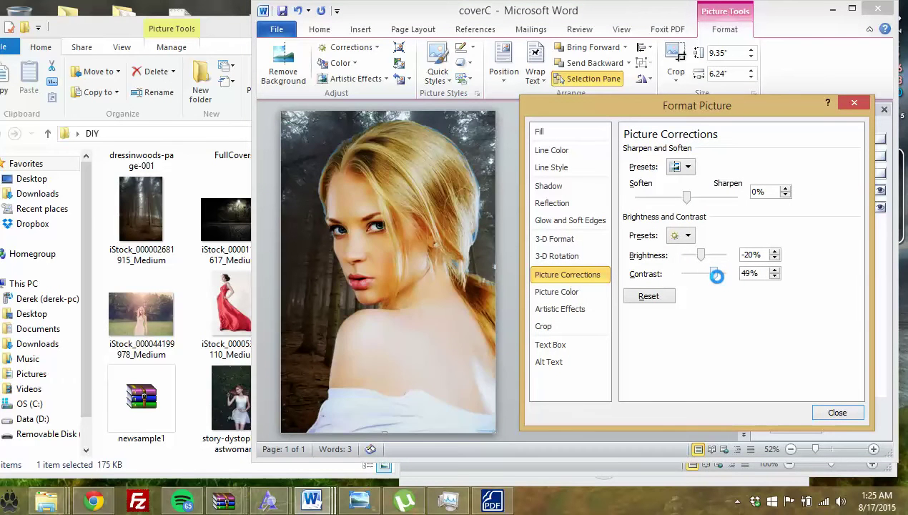
drag(721, 276, 714, 282)
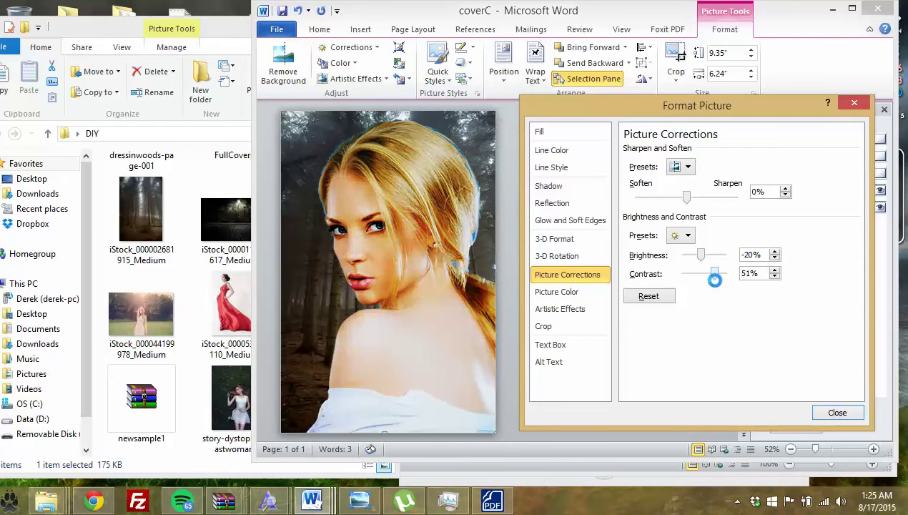
click(312, 285)
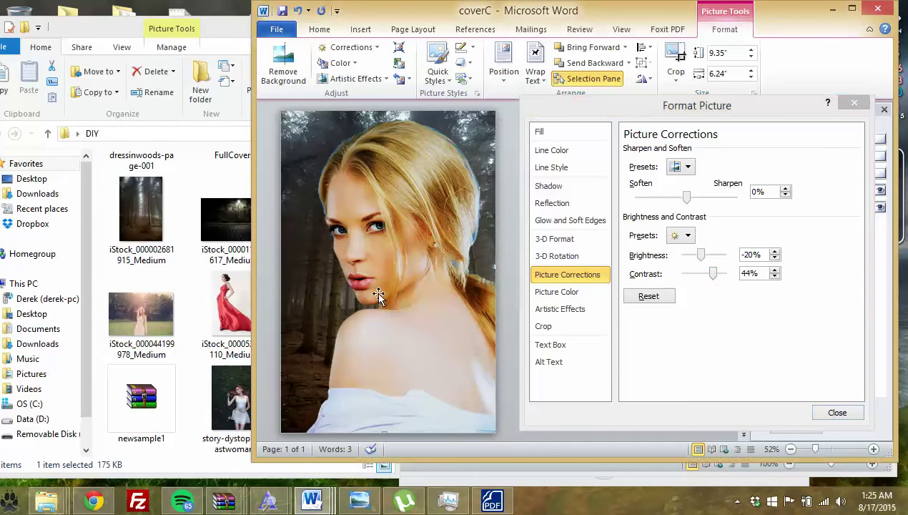
click(837, 413)
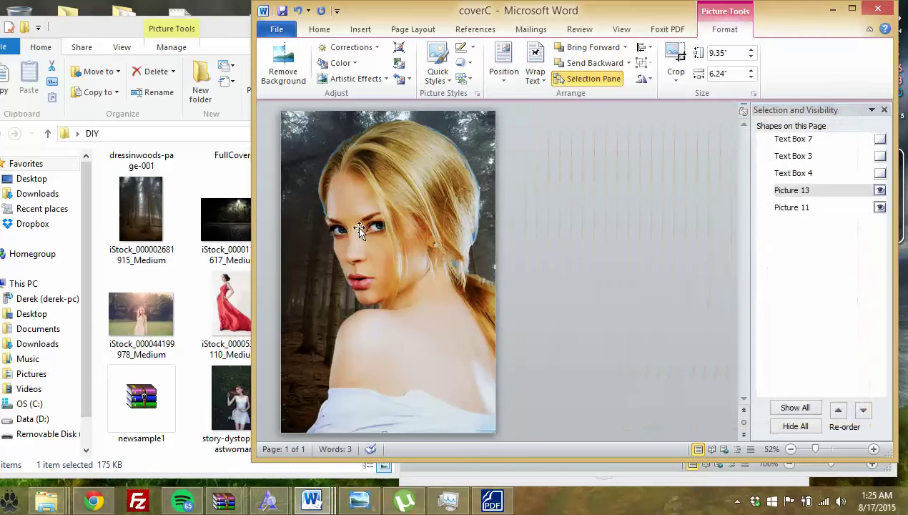
mouse_move(361, 237)
mouse_down()
mouse_move(447, 261)
mouse_move(385, 230)
mouse_up()
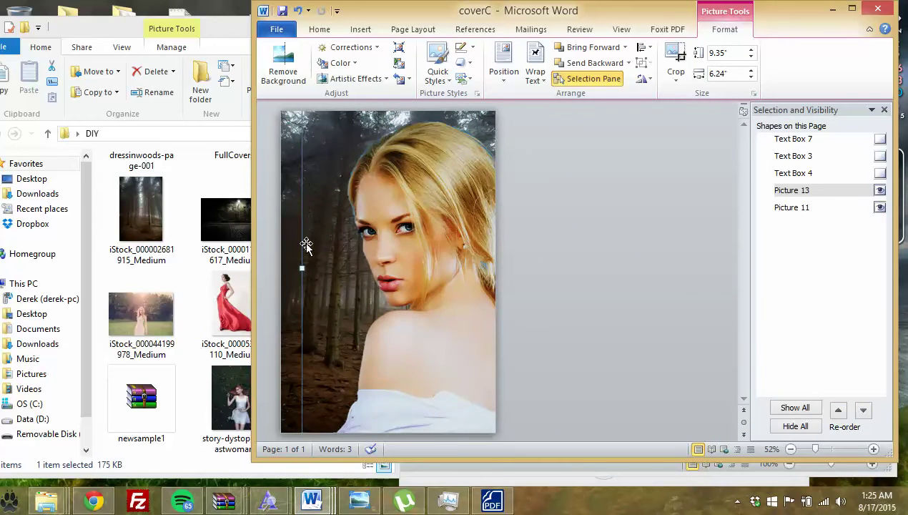
Move the portrait right so the misty forest background shows beside it.
drag(324, 206, 418, 204)
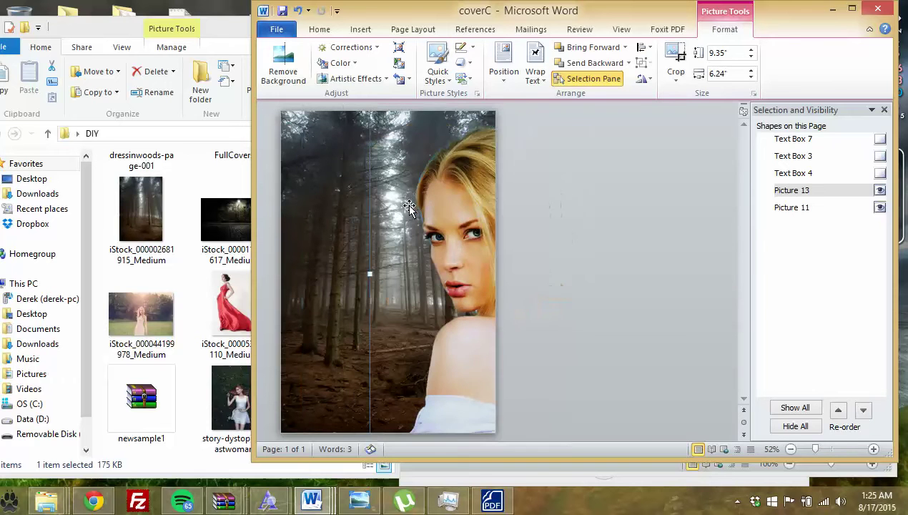
click(323, 217)
right_click(323, 217)
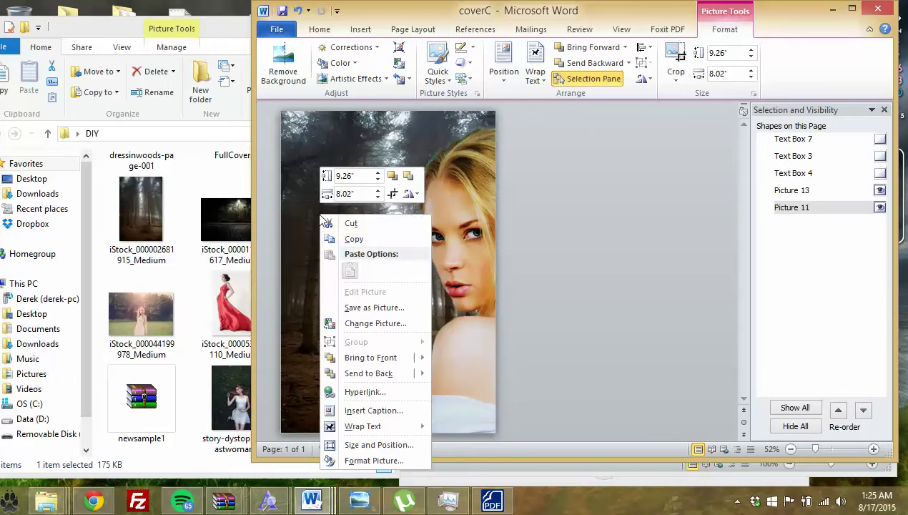
click(370, 461)
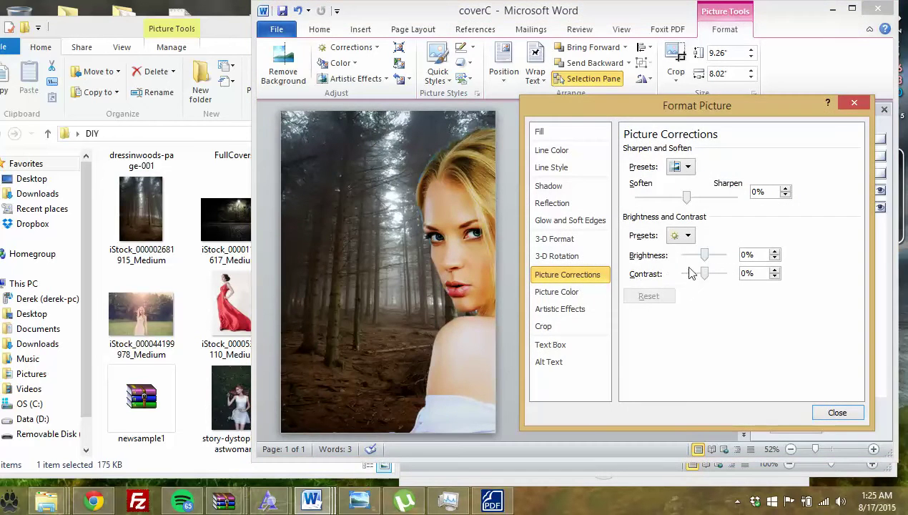
Set the forest background picture to -20% brightness and 10% contrast.
drag(706, 273, 706, 275)
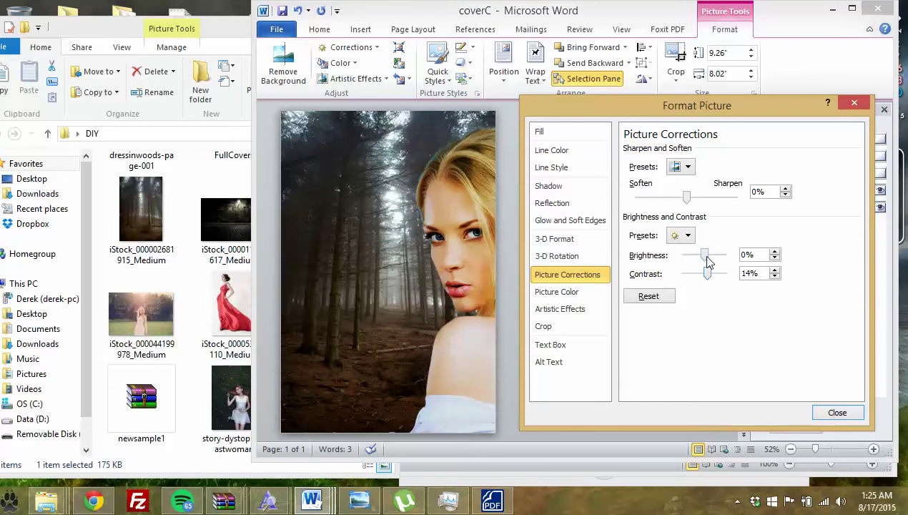
drag(706, 256, 709, 255)
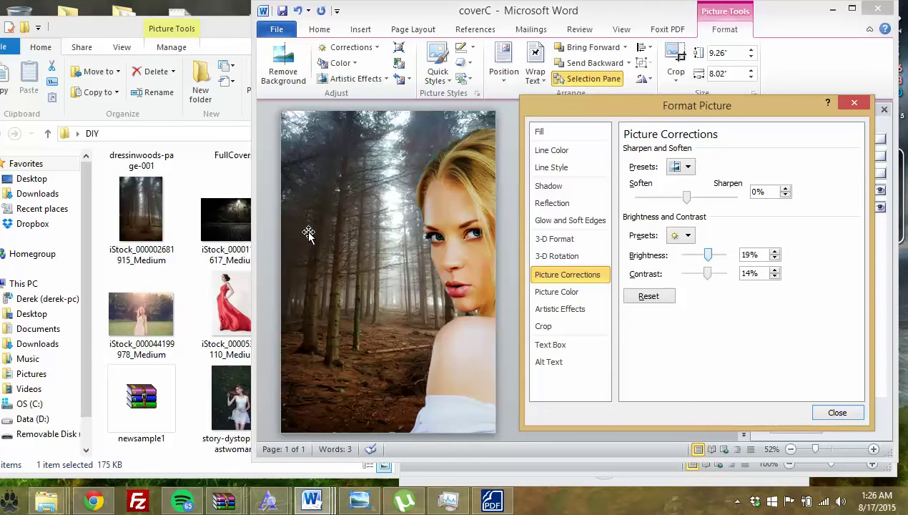
drag(711, 259, 702, 256)
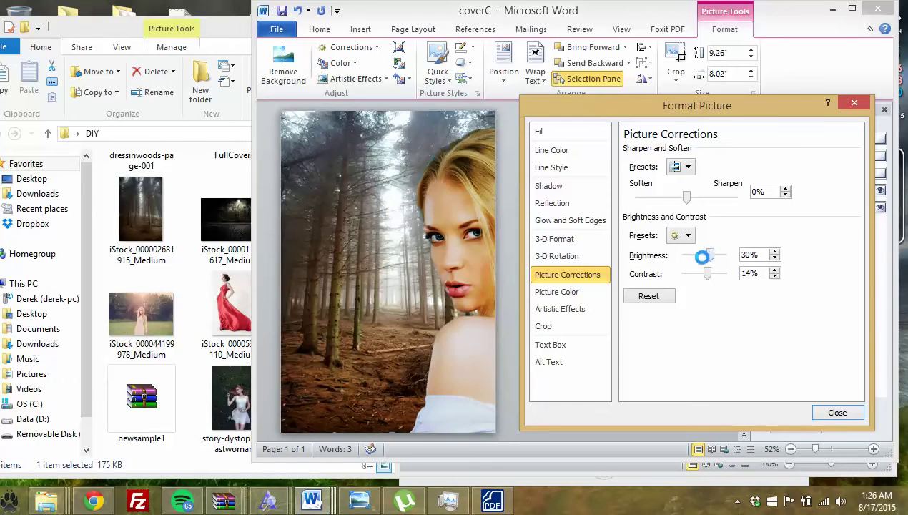
drag(701, 257, 700, 256)
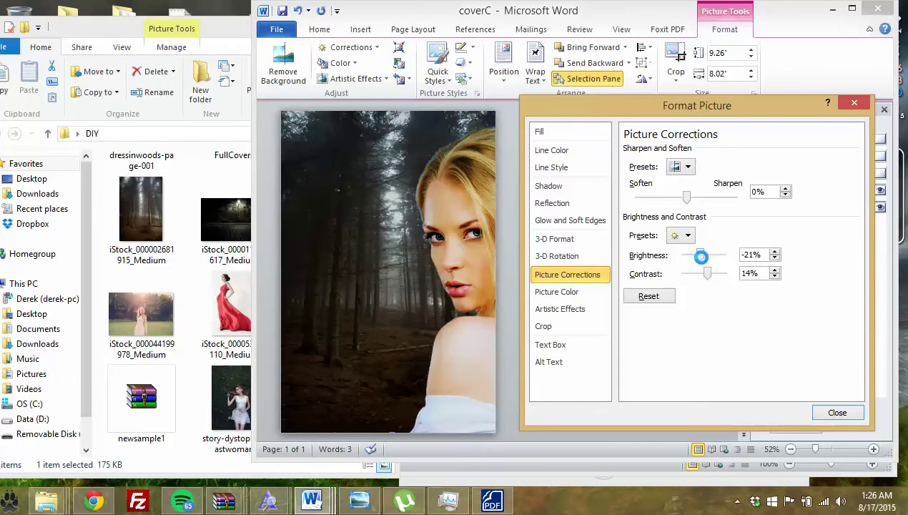
drag(702, 258, 704, 259)
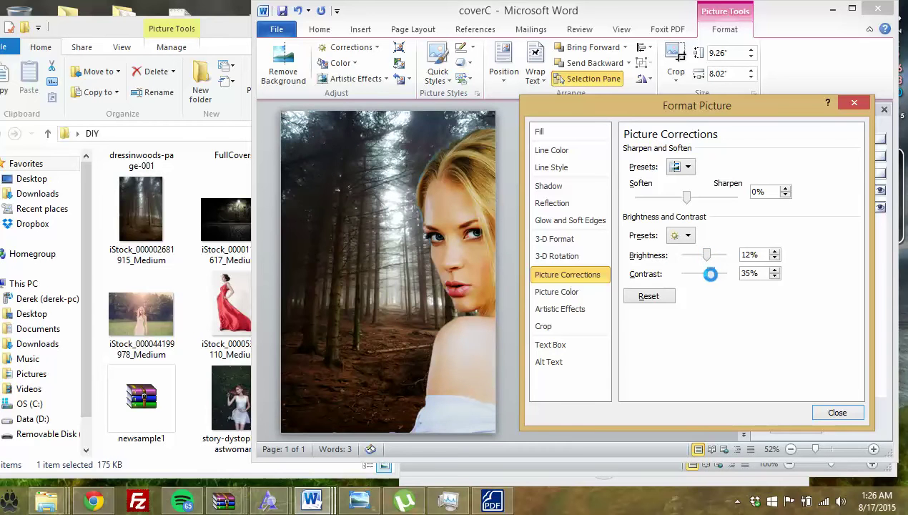
drag(709, 274, 713, 261)
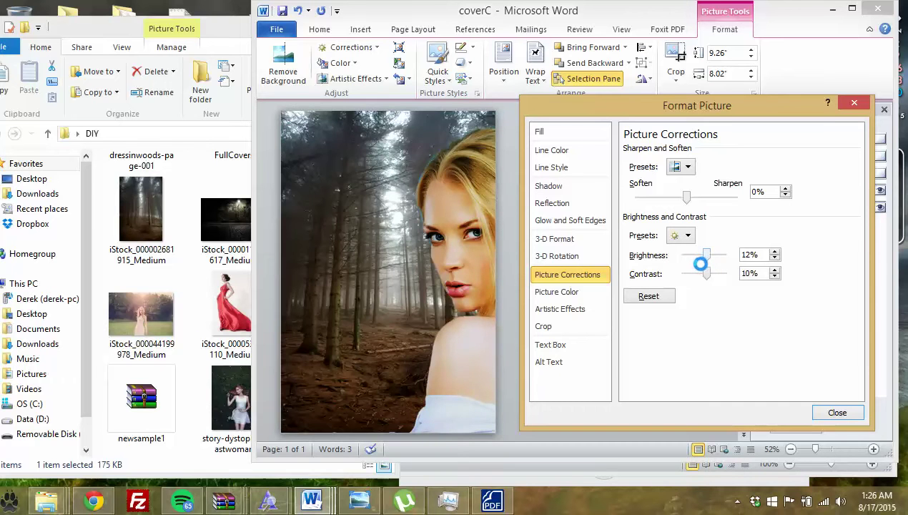
click(833, 412)
click(462, 246)
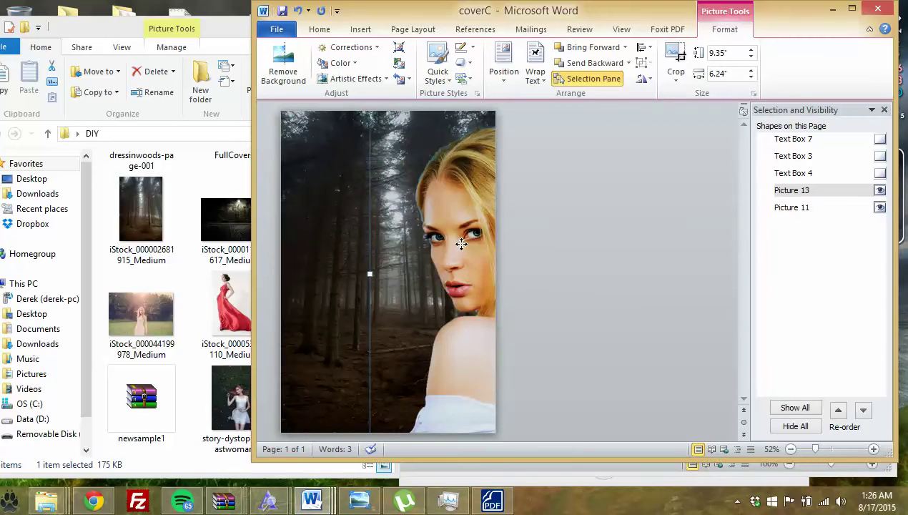
Darken the portrait to -30% brightness and 37% contrast.
right_click(462, 239)
click(515, 474)
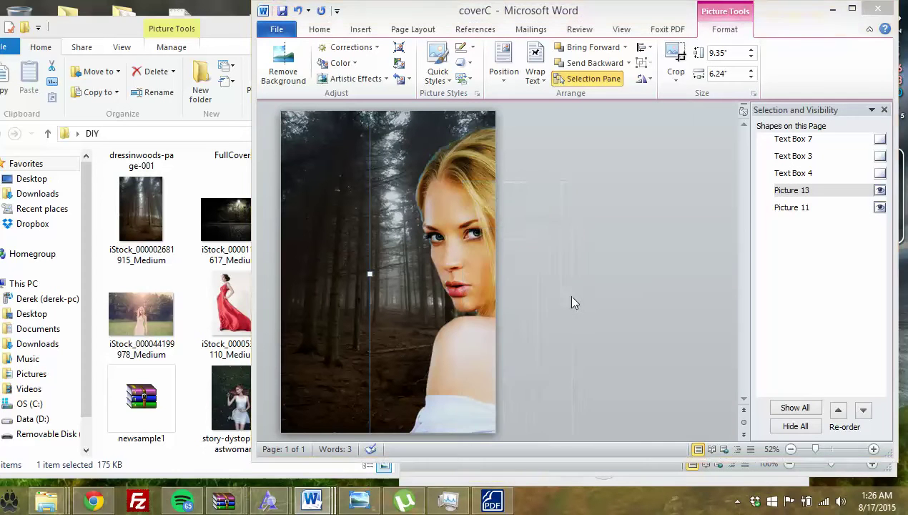
drag(699, 255, 696, 255)
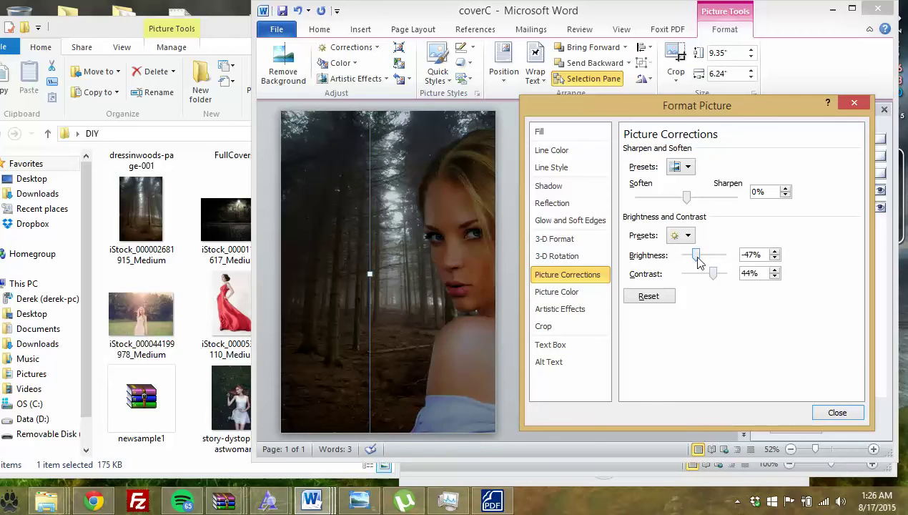
mouse_move(715, 278)
mouse_down()
mouse_move(697, 255)
mouse_move(718, 281)
mouse_move(711, 275)
mouse_up()
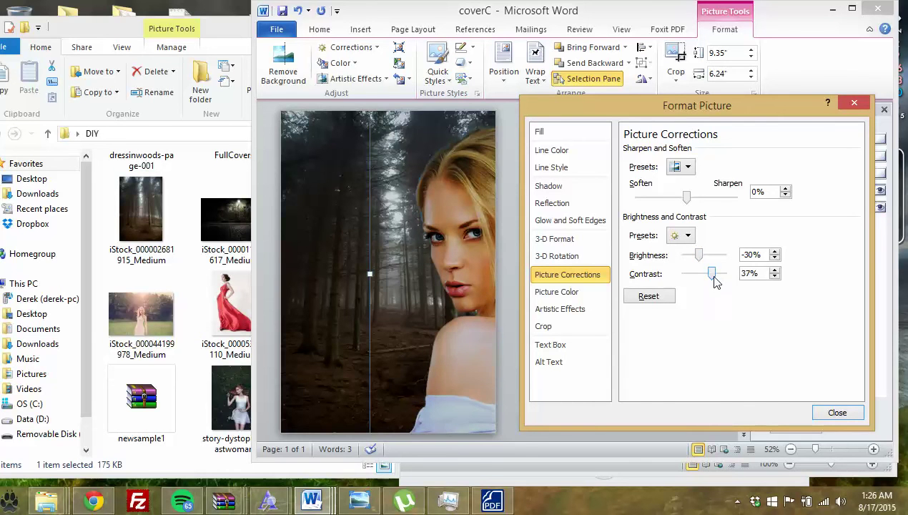
click(487, 268)
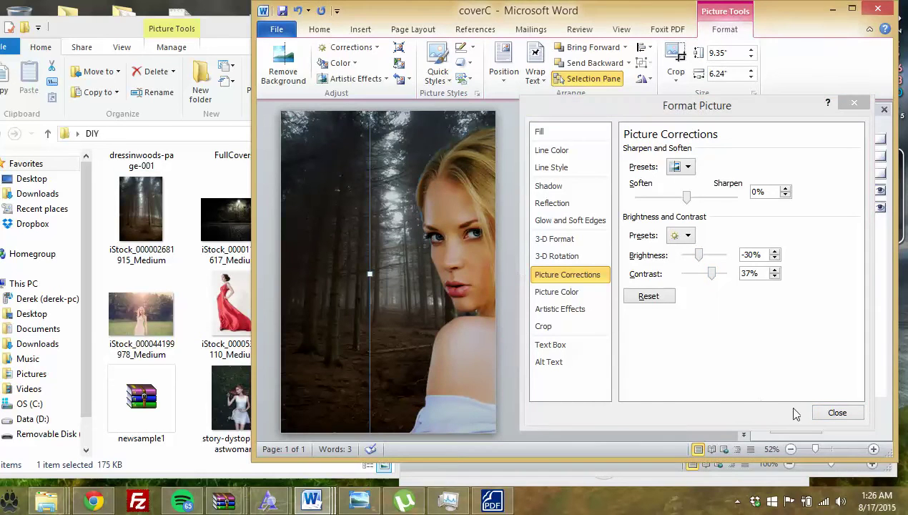
click(835, 413)
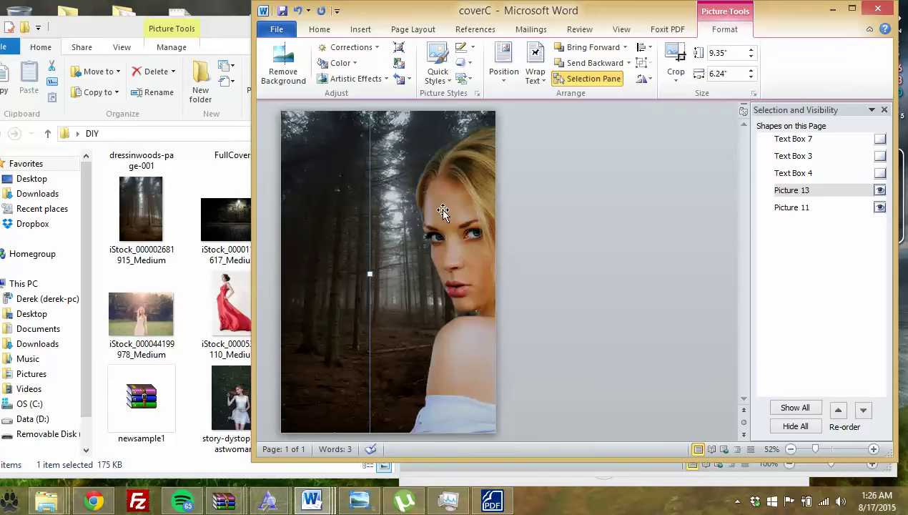
Move the portrait lower on the cover and resize it to 8.48 by 5.66 inches.
drag(457, 205, 387, 172)
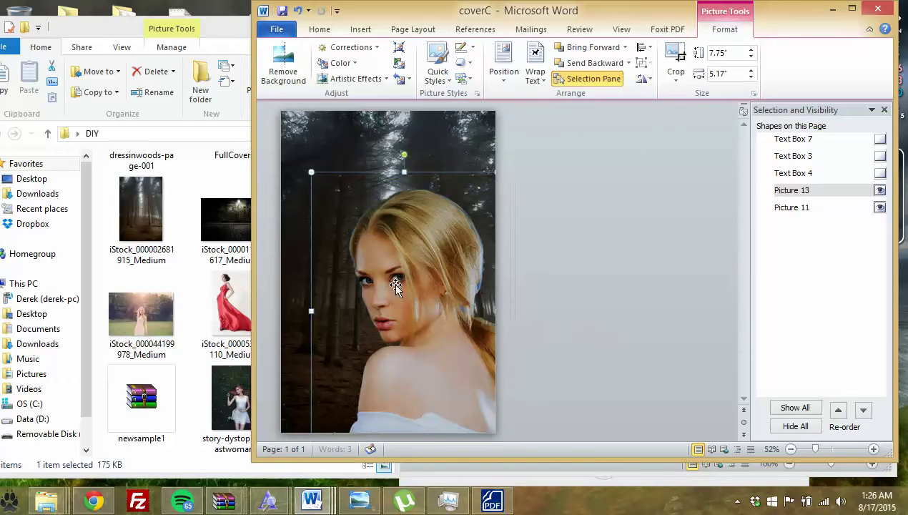
drag(387, 175, 391, 279)
drag(312, 177, 393, 286)
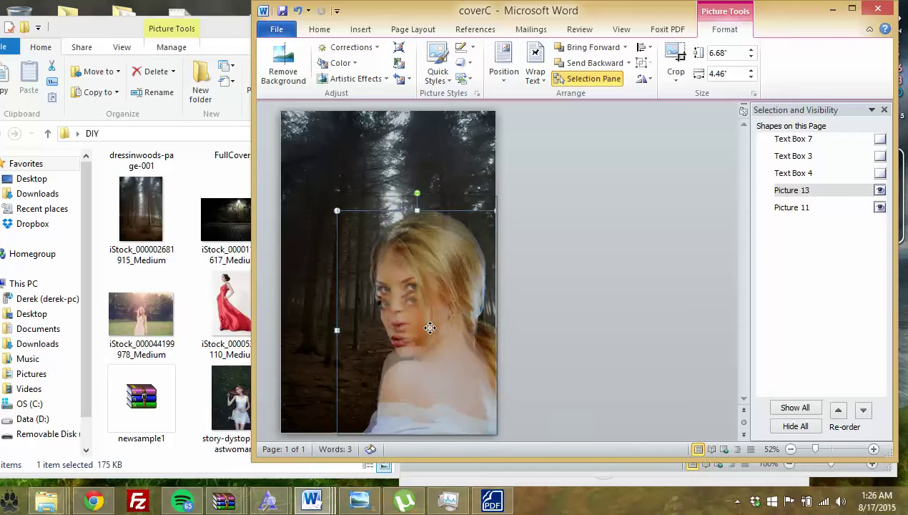
drag(393, 286, 429, 324)
click(561, 348)
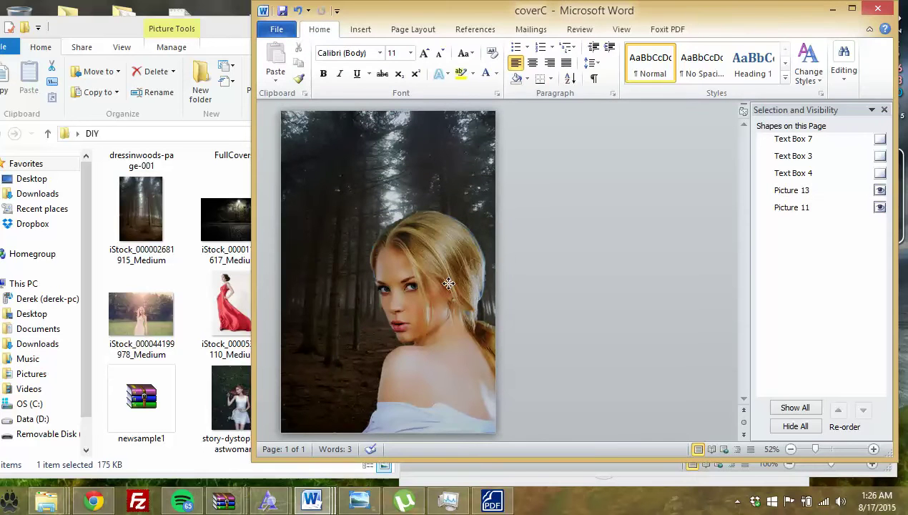
click(393, 182)
click(384, 157)
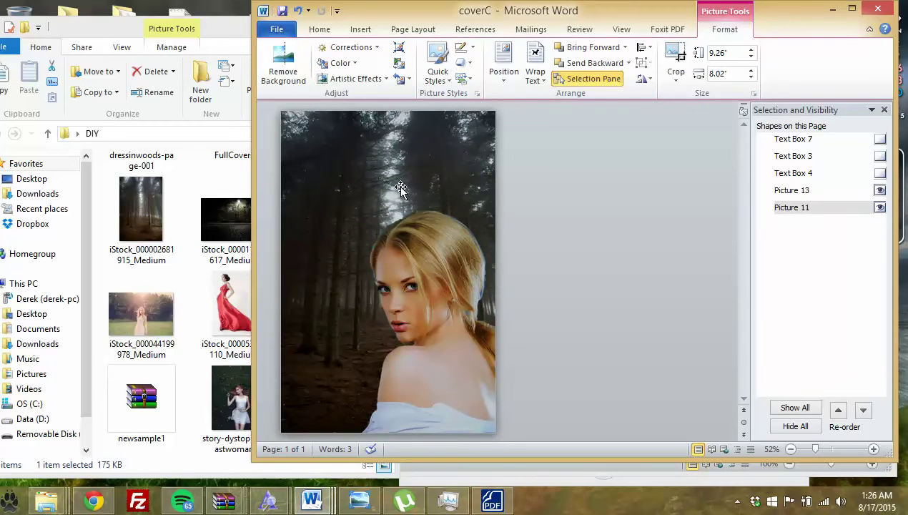
click(448, 283)
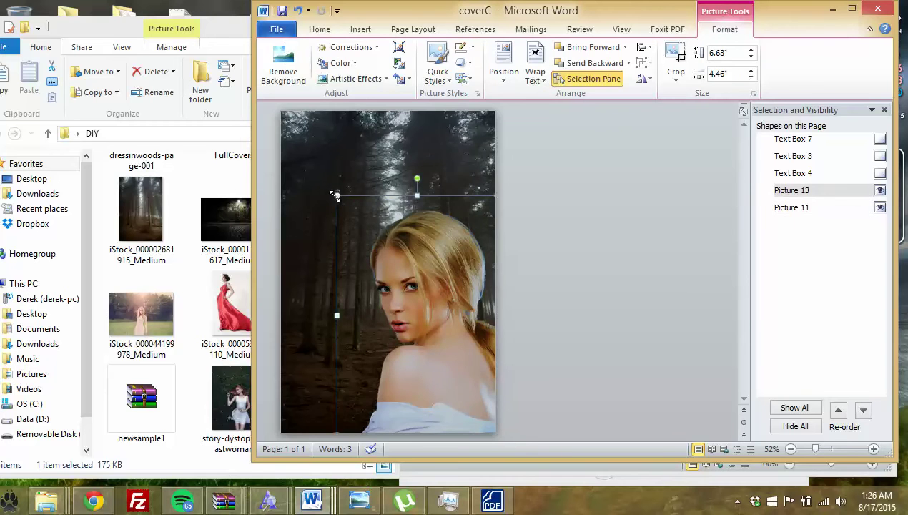
drag(335, 195, 295, 131)
Give the portrait large soft edges so it starts fading into the forest.
right_click(433, 289)
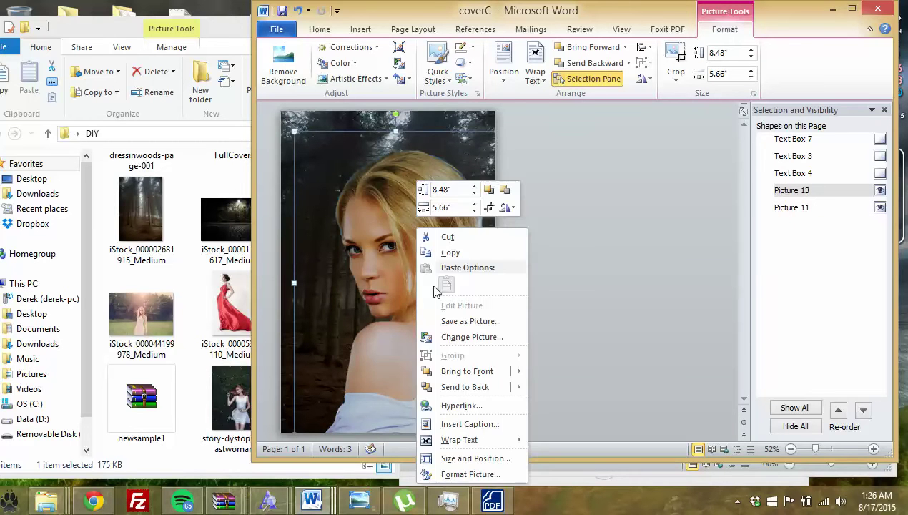
click(468, 473)
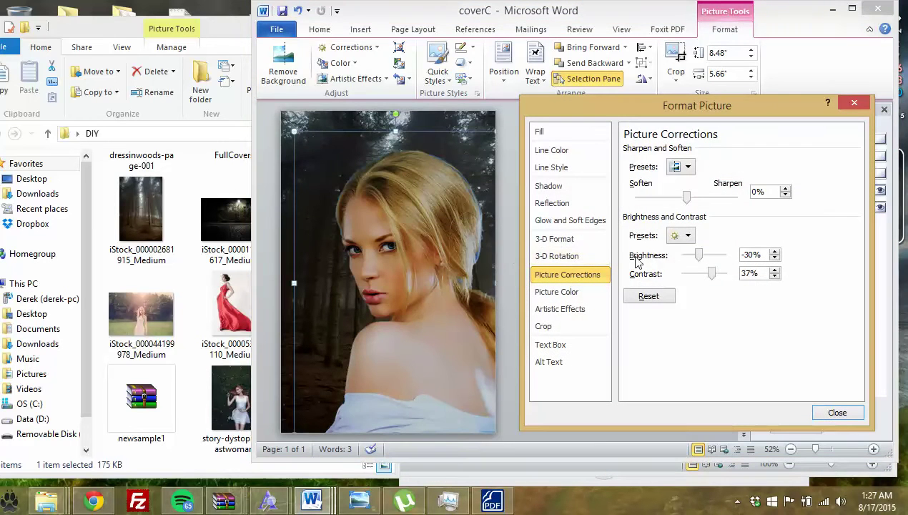
click(571, 221)
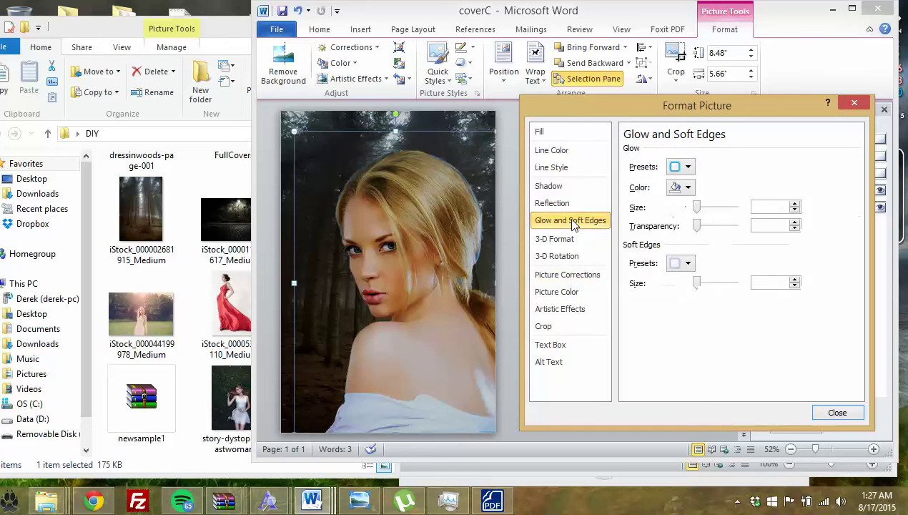
click(702, 284)
click(708, 285)
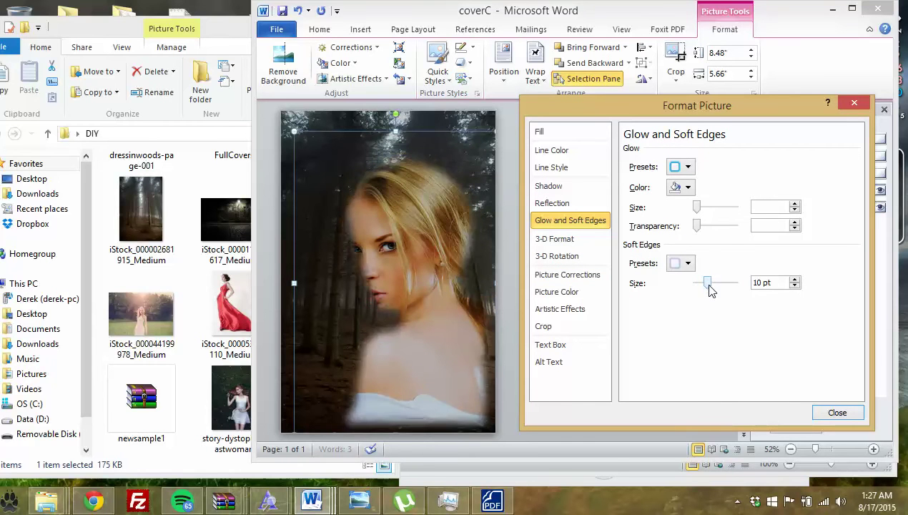
click(722, 285)
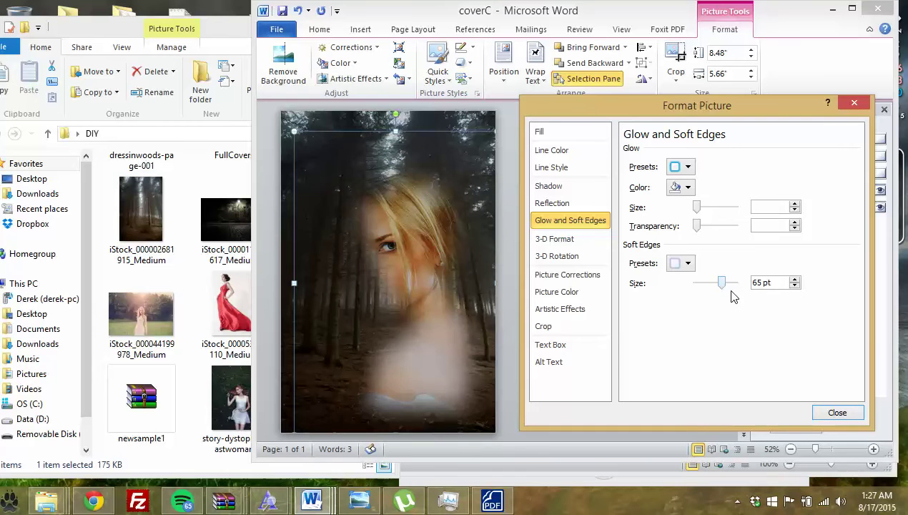
click(732, 293)
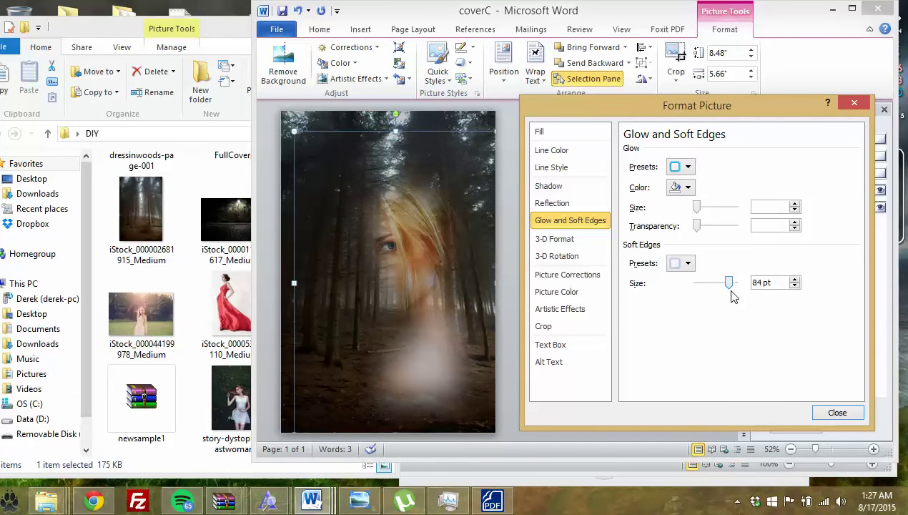
Set the glow to 100% transparency and settle the soft edges around 88 pt.
click(703, 227)
drag(686, 236, 677, 238)
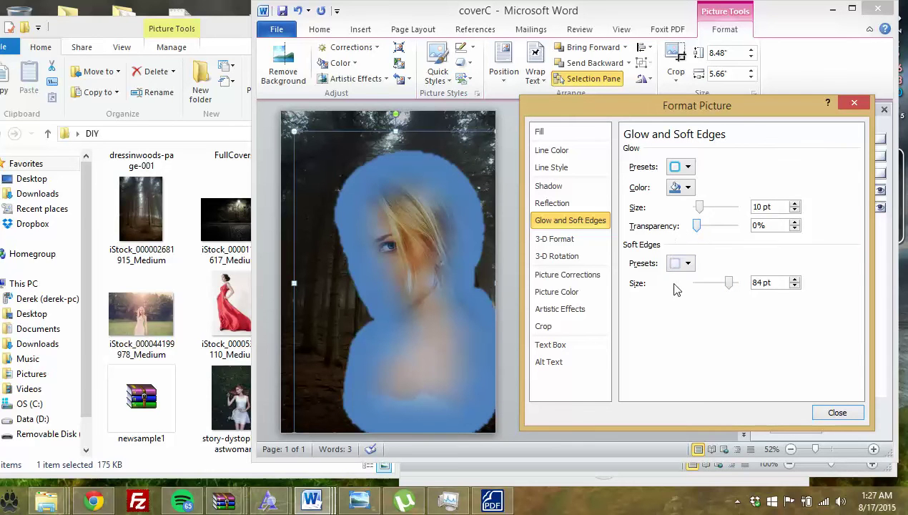
text(100)
key(Return)
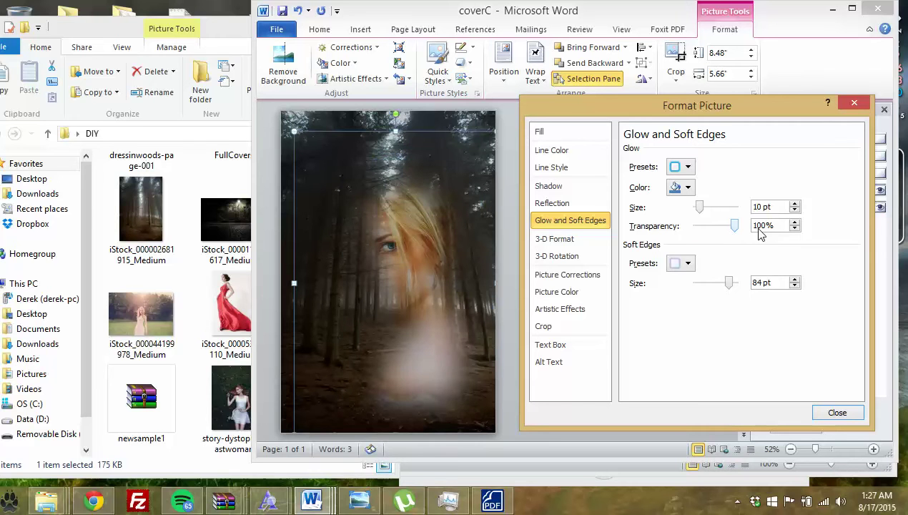
drag(729, 283, 764, 290)
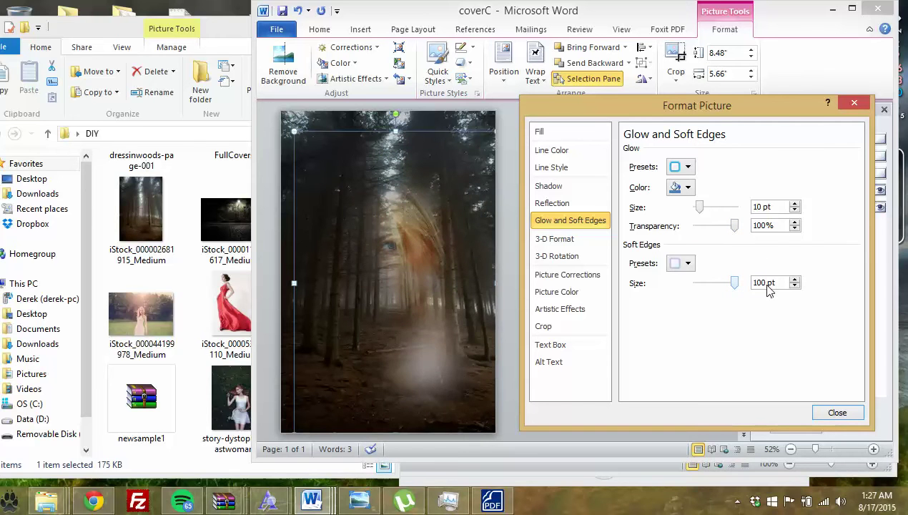
click(724, 284)
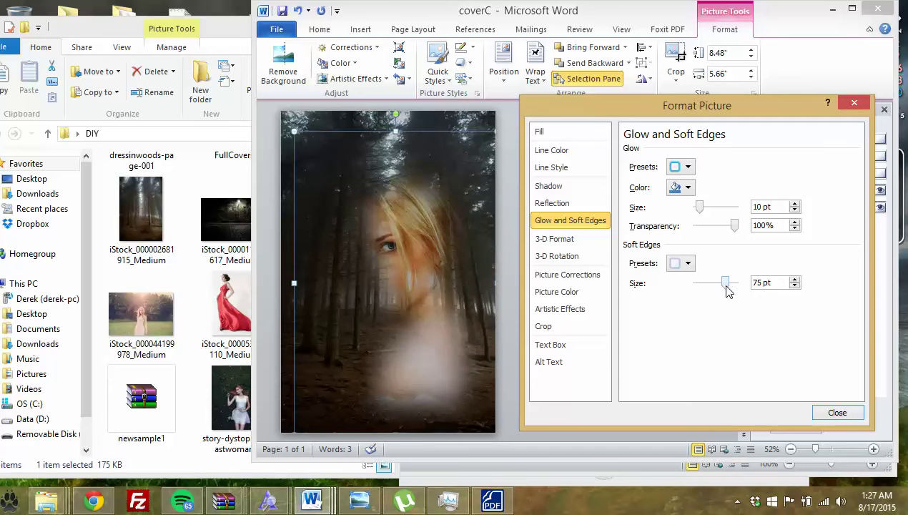
drag(725, 284, 731, 284)
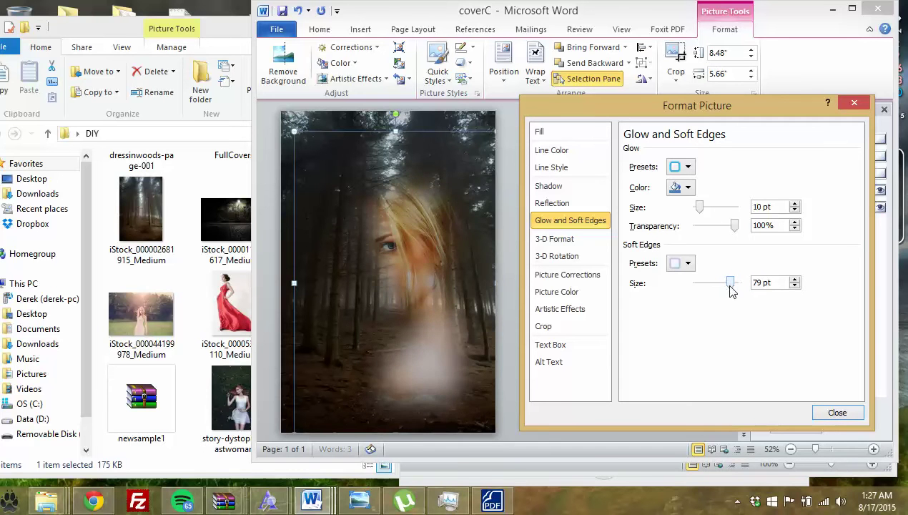
click(833, 412)
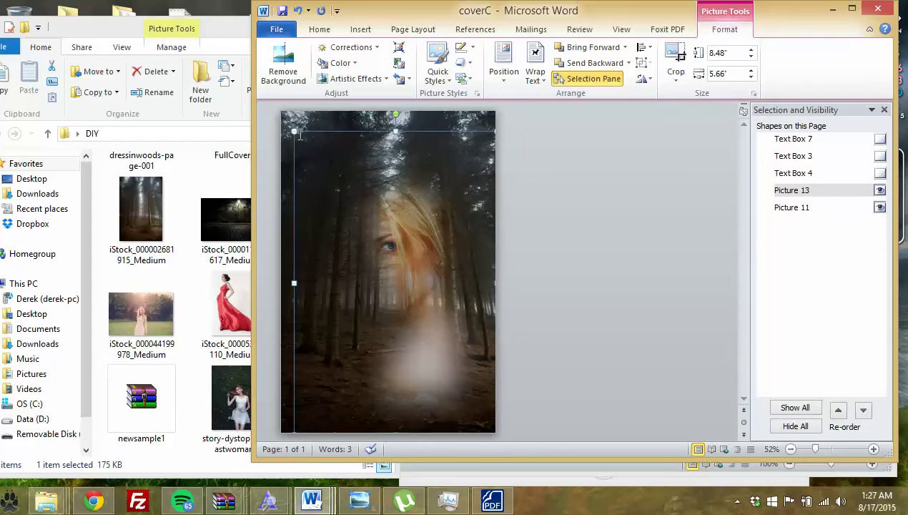
Enlarge the portrait to 9.38 by 6.26 inches and centre its face over the forest.
drag(294, 129, 275, 107)
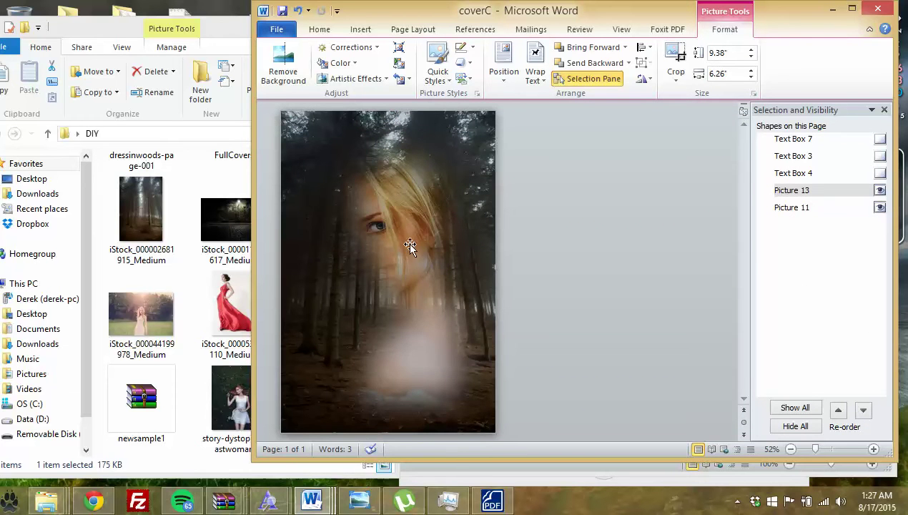
drag(409, 246, 327, 179)
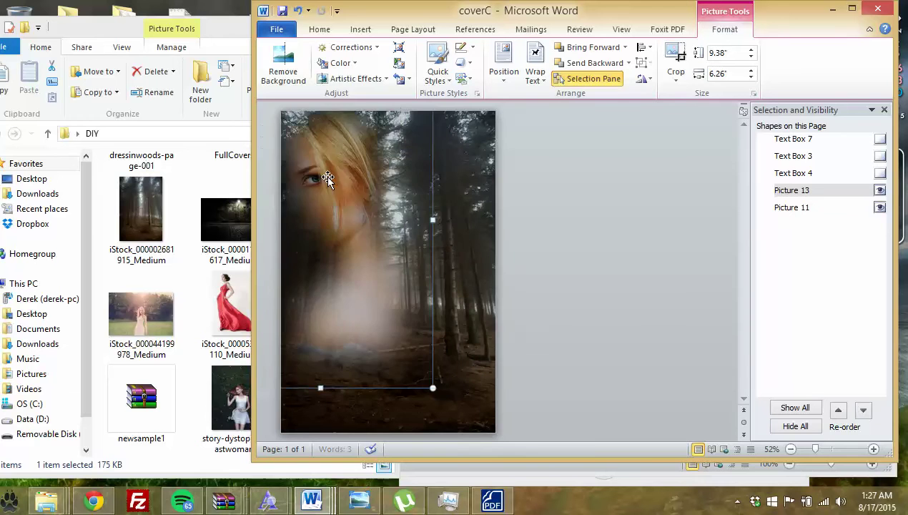
mouse_move(353, 206)
mouse_down()
mouse_move(334, 191)
mouse_move(390, 239)
mouse_up()
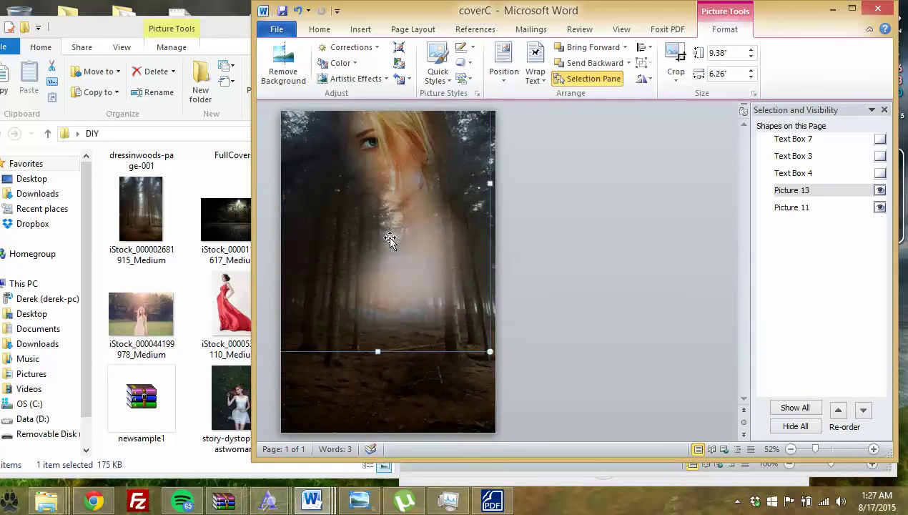
mouse_move(465, 246)
mouse_down()
mouse_move(487, 218)
mouse_move(405, 277)
mouse_up()
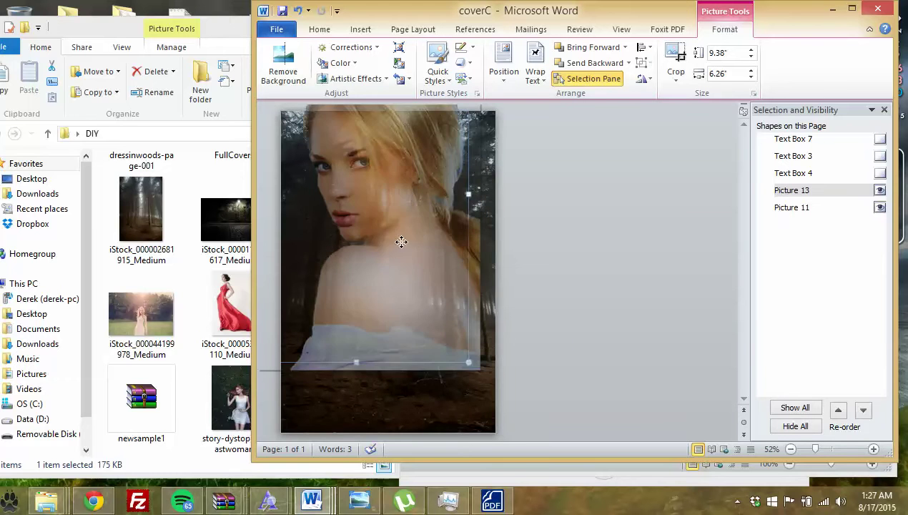
drag(405, 277, 403, 281)
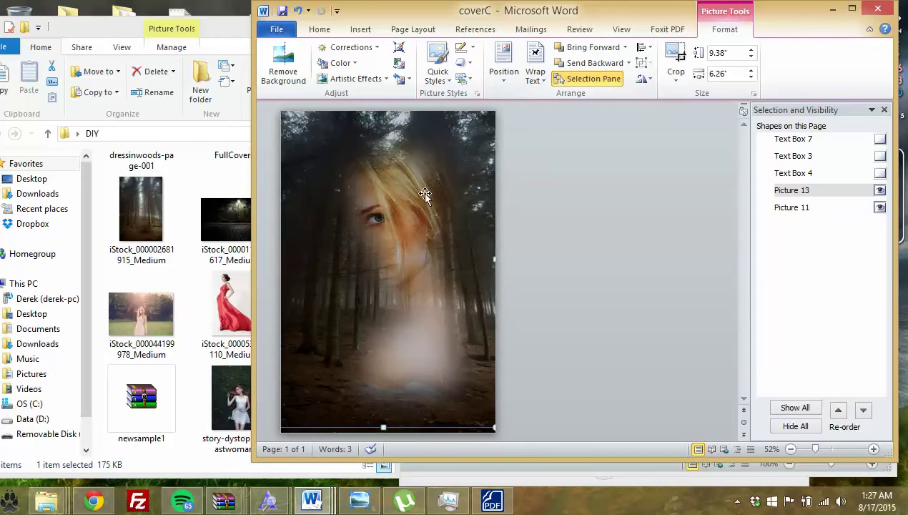
right_click(421, 192)
Reduce the portrait's soft edges to a slight 3 pt.
click(483, 437)
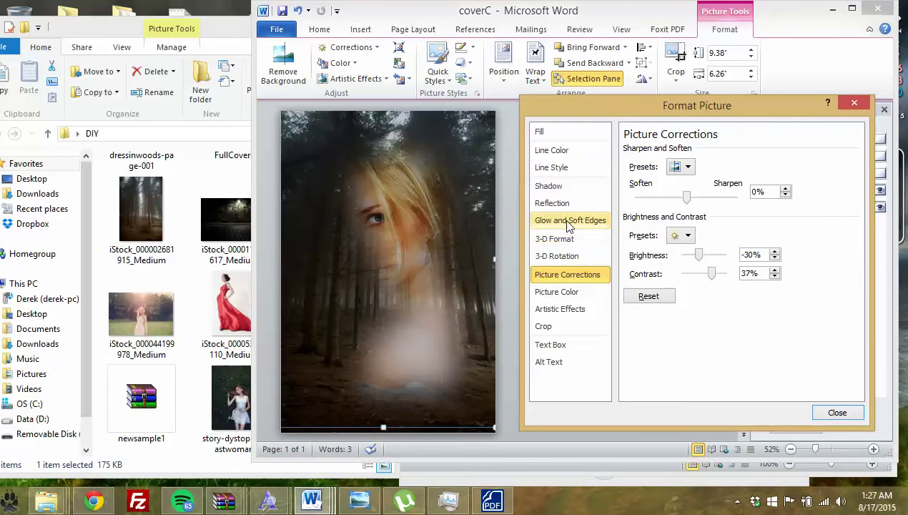
click(569, 220)
drag(729, 283, 687, 304)
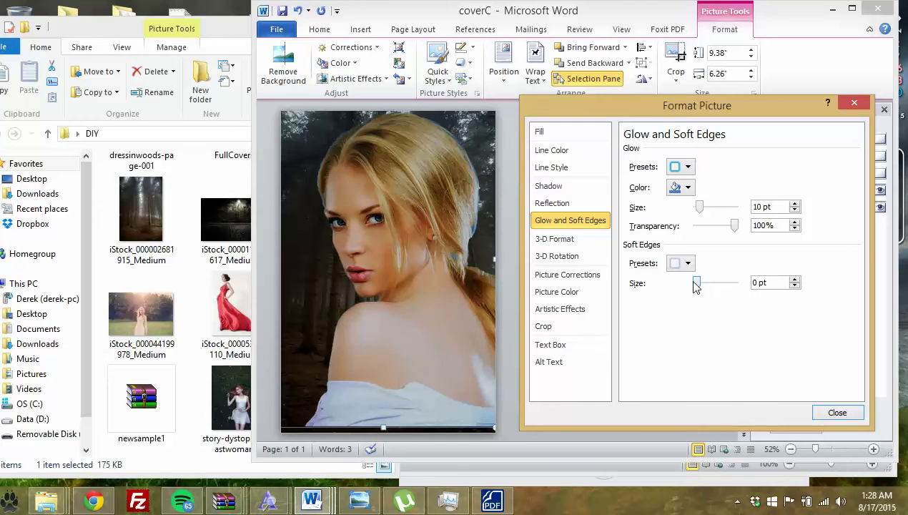
drag(700, 285, 696, 297)
drag(697, 291, 700, 293)
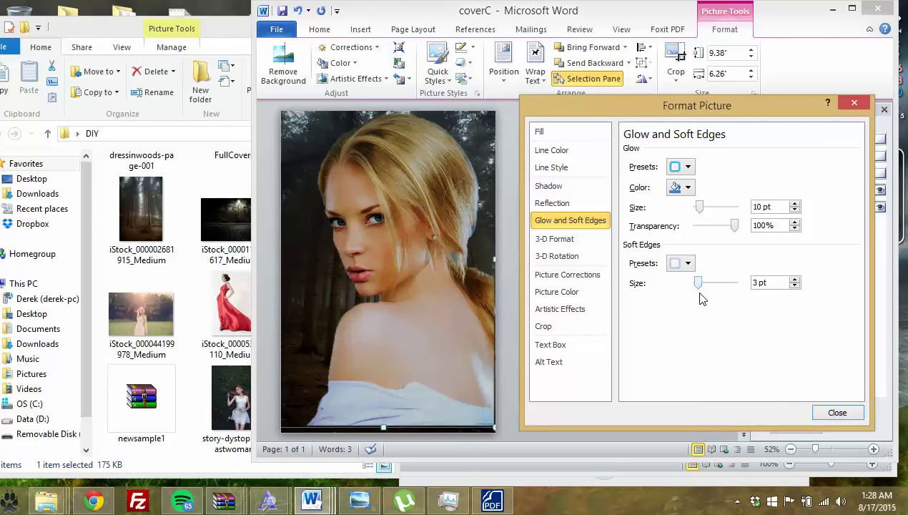
Enlarge the portrait to 10 by 6.67 inches to cover the page.
click(423, 290)
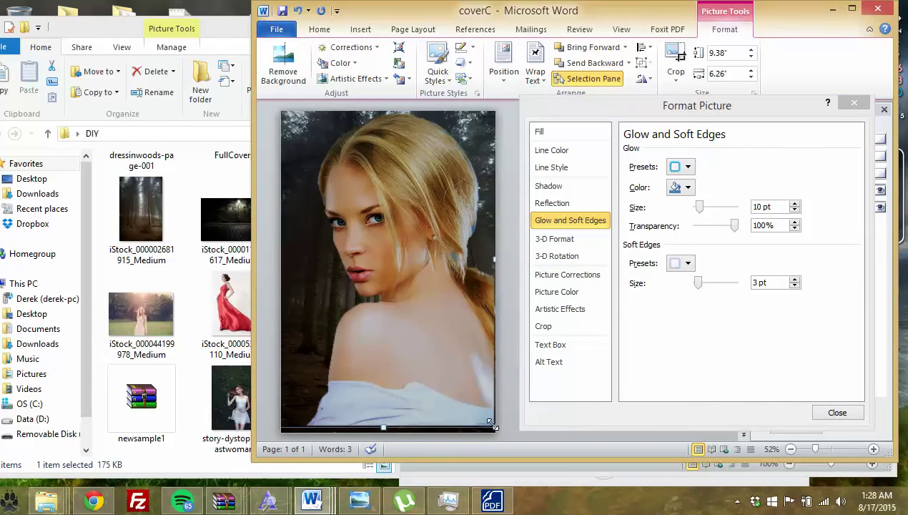
drag(491, 423, 502, 446)
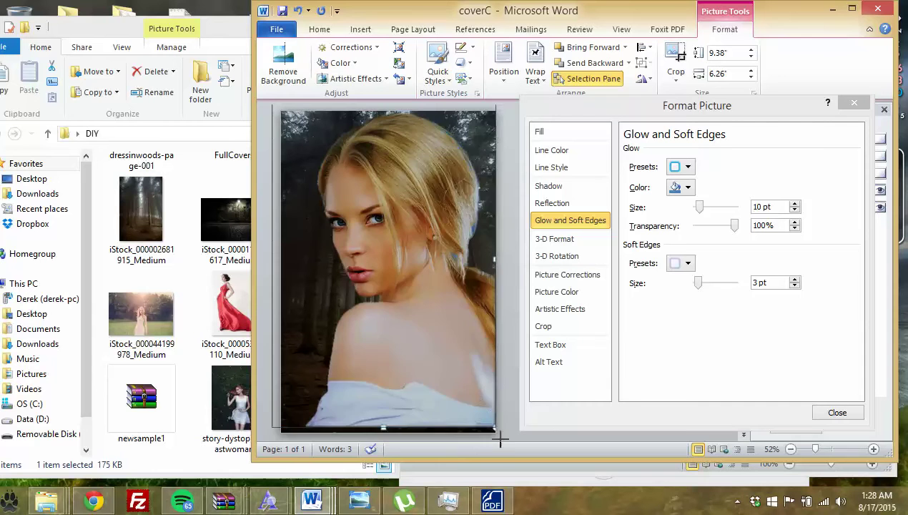
right_click(448, 332)
Choose the rectangle from the Insert tab's Shapes gallery.
right_click(401, 340)
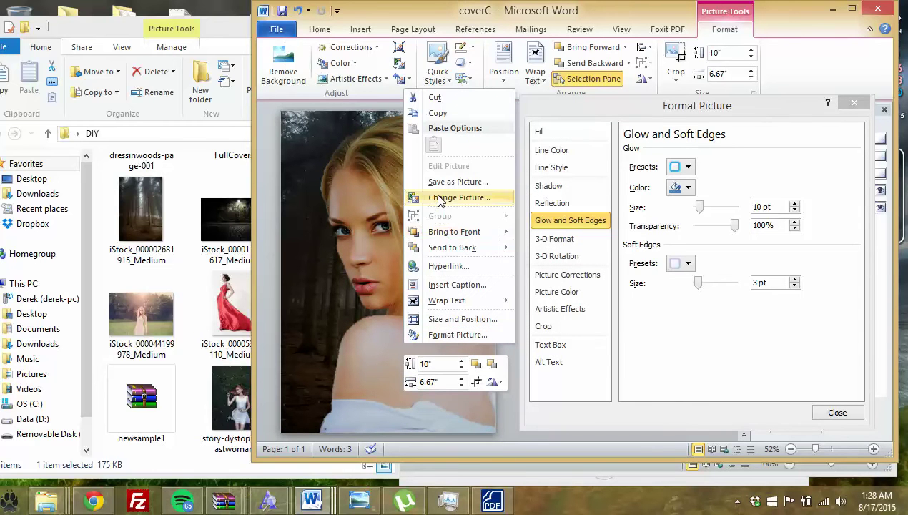
click(382, 223)
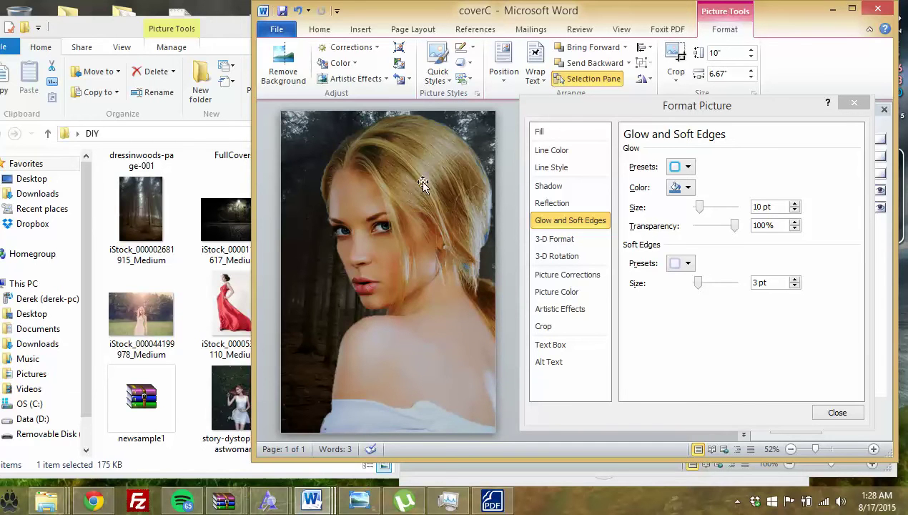
right_click(424, 203)
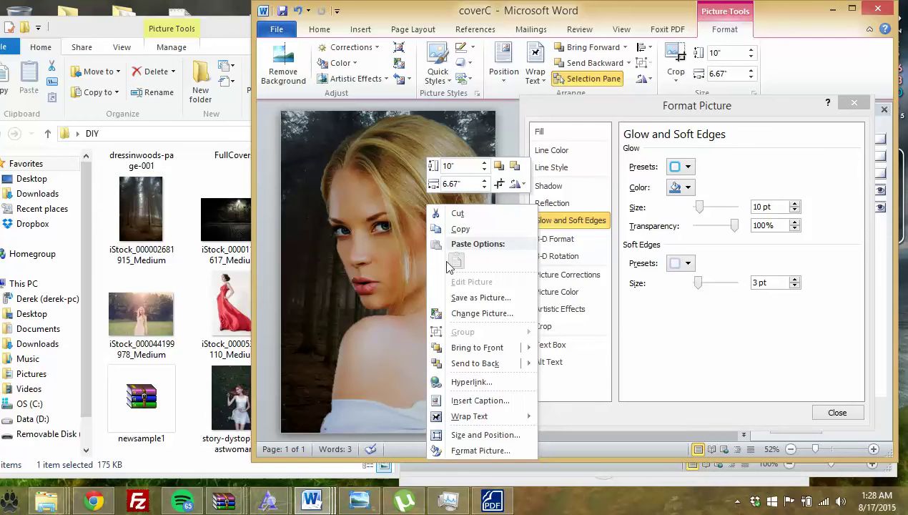
click(368, 236)
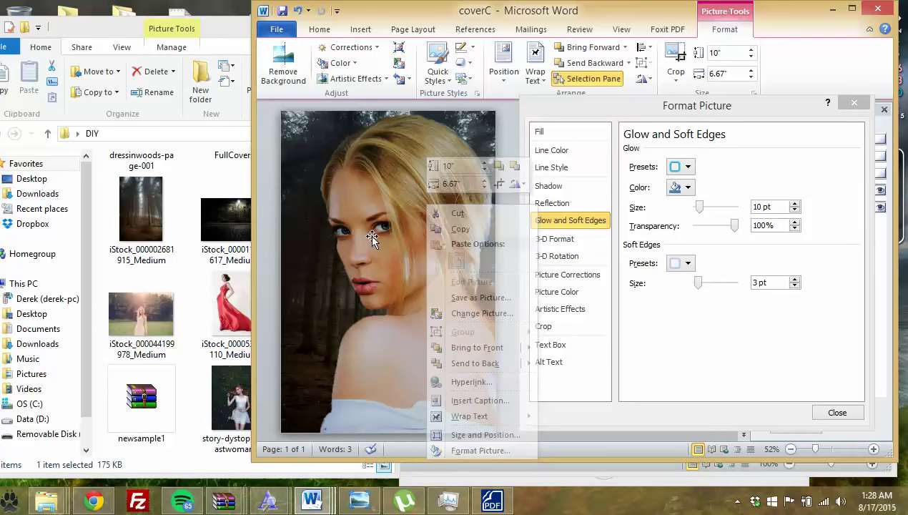
click(329, 27)
click(360, 30)
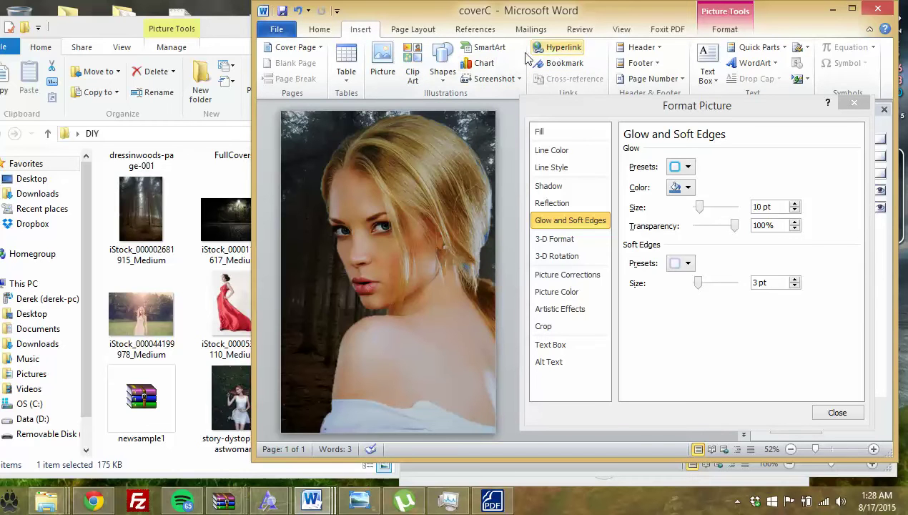
click(444, 72)
click(479, 108)
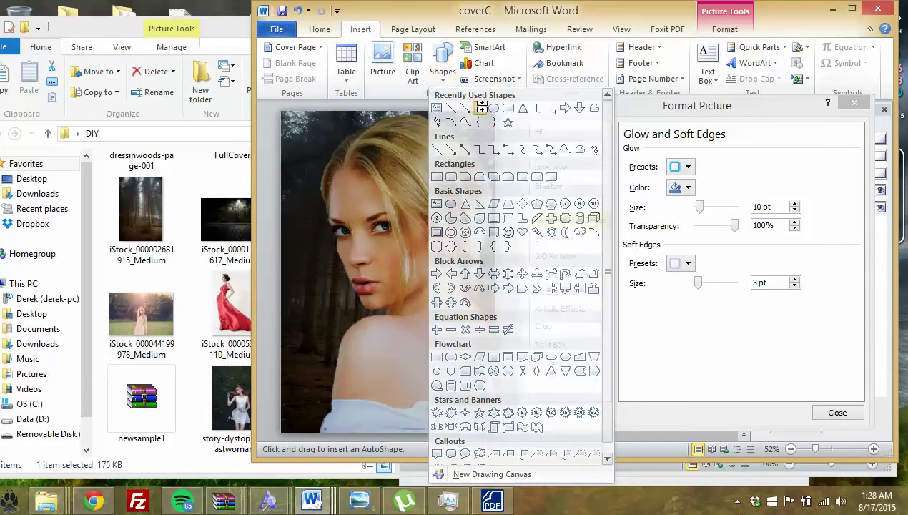
Draw a rectangle over the page and give it a picture fill from the portrait image file.
drag(298, 137, 493, 427)
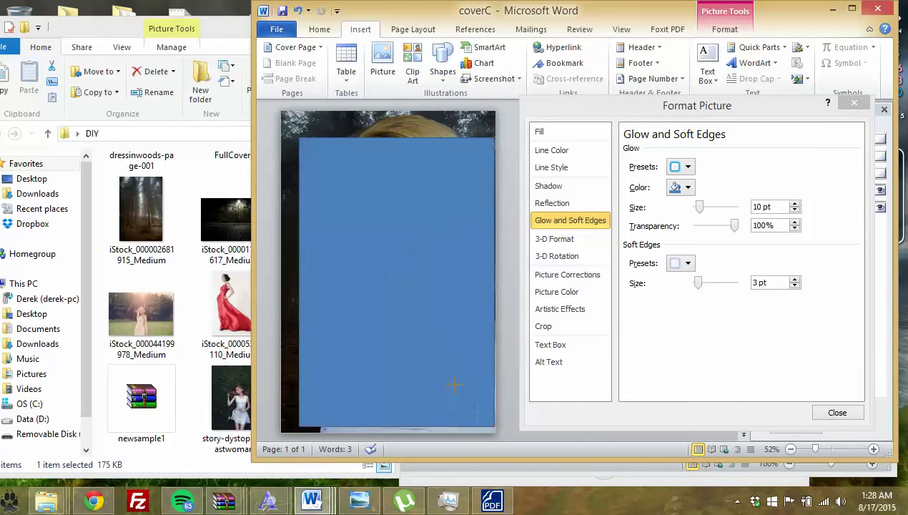
right_click(359, 224)
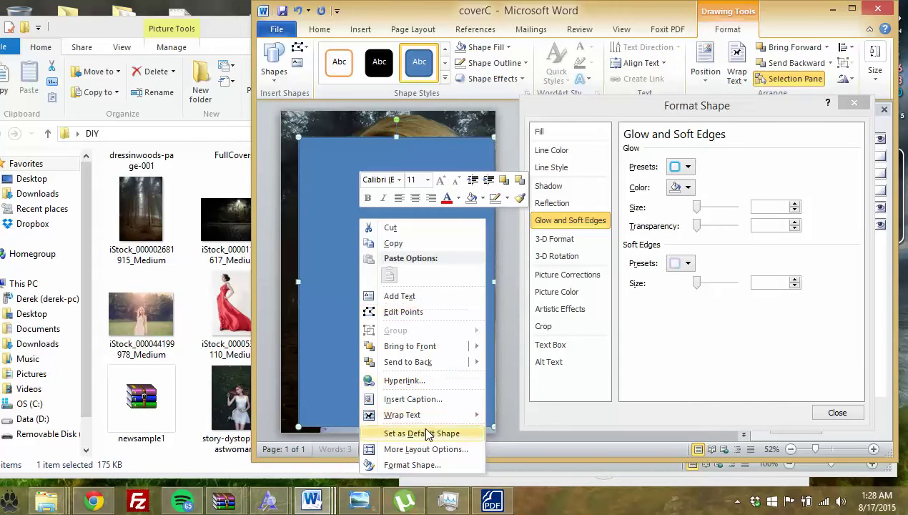
click(425, 468)
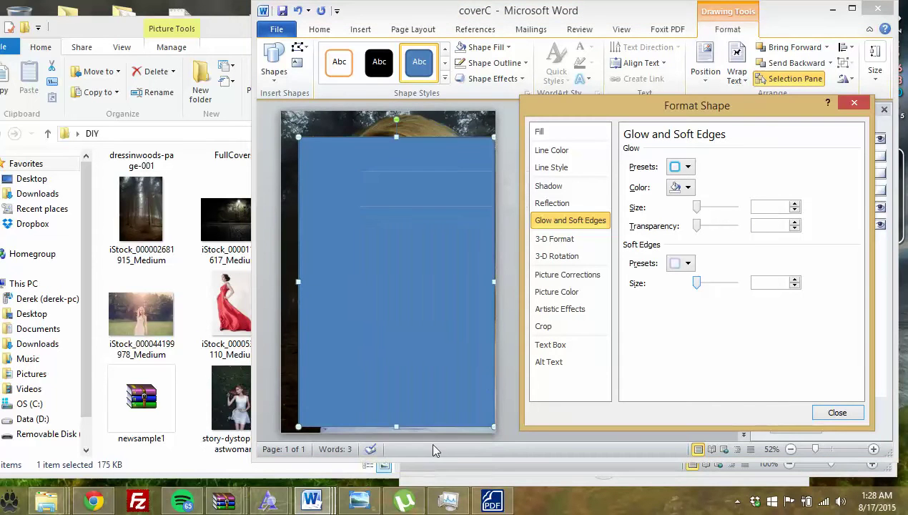
click(556, 135)
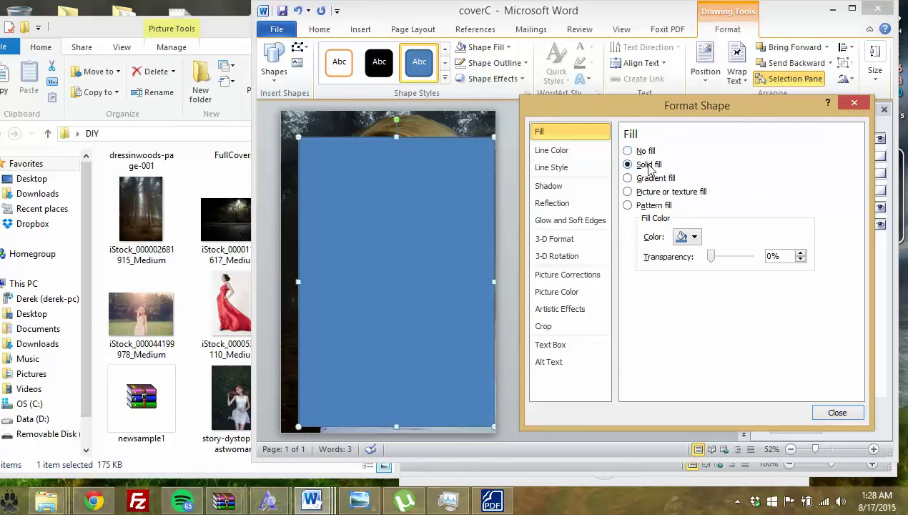
click(629, 192)
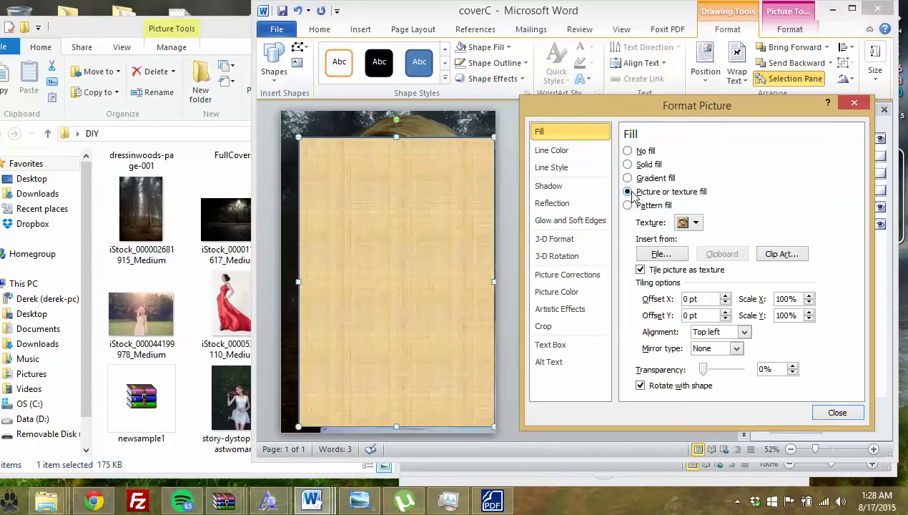
click(669, 255)
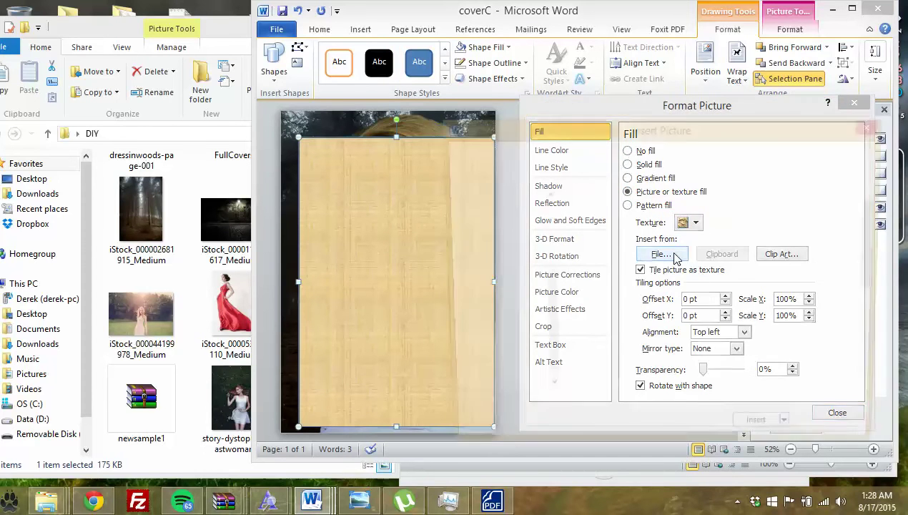
click(599, 312)
click(778, 436)
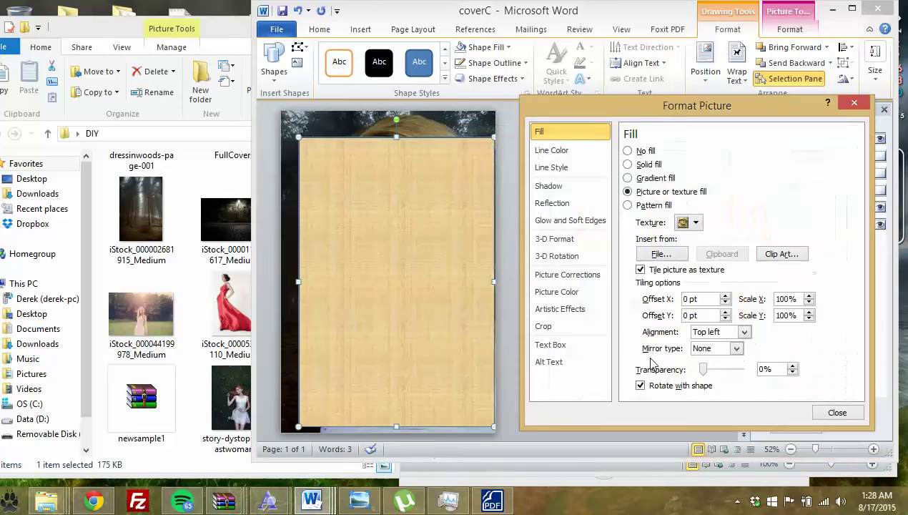
click(837, 413)
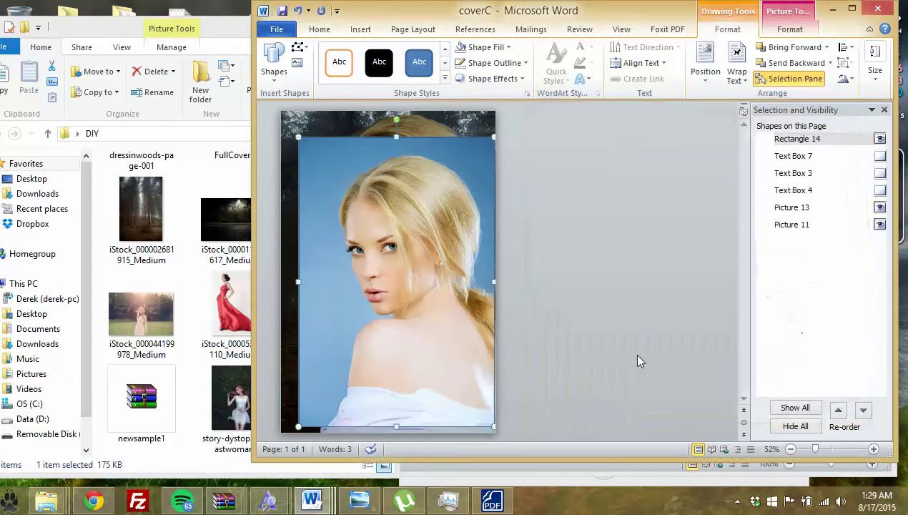
Set the picture-filled rectangle's transparency to 35% and move it onto the cover's lower half.
right_click(344, 160)
click(400, 409)
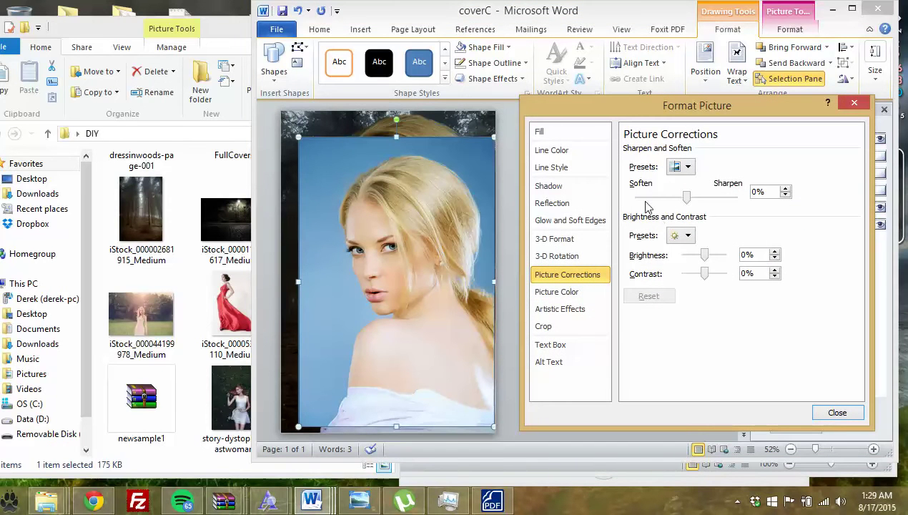
click(556, 137)
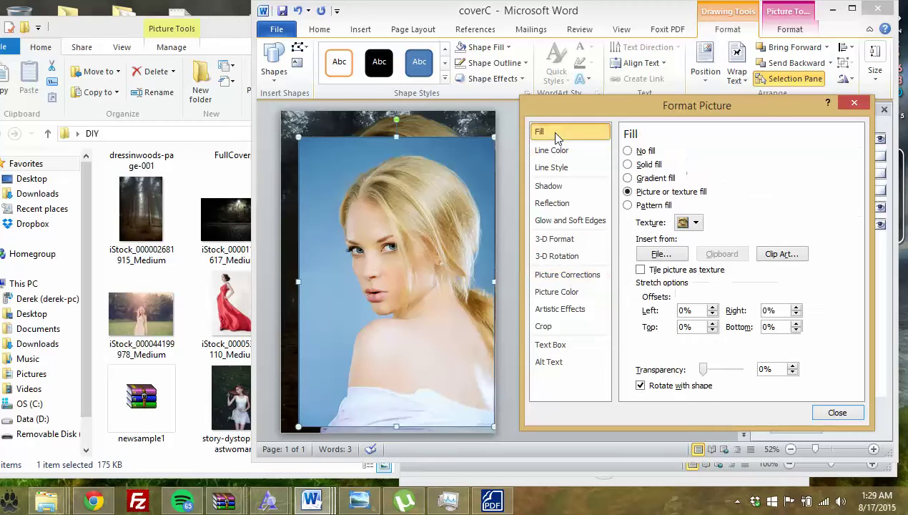
click(711, 372)
drag(726, 381, 739, 382)
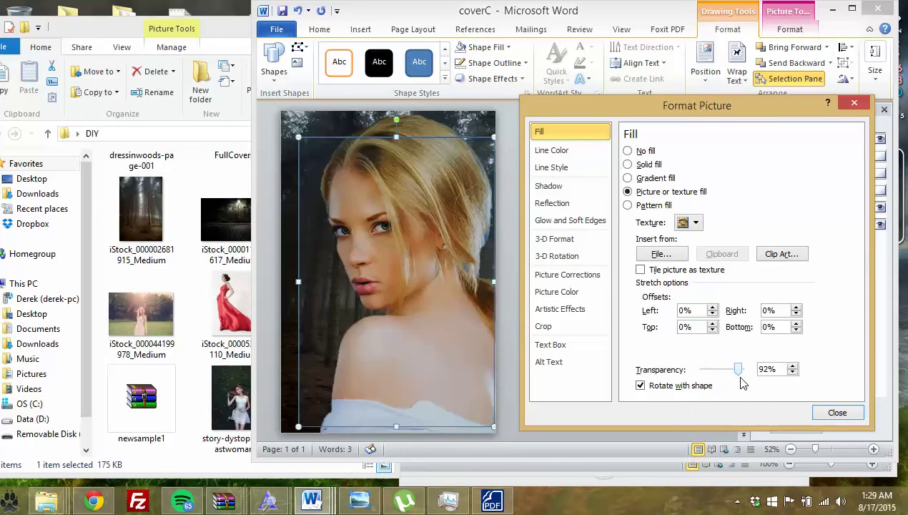
drag(394, 223, 405, 330)
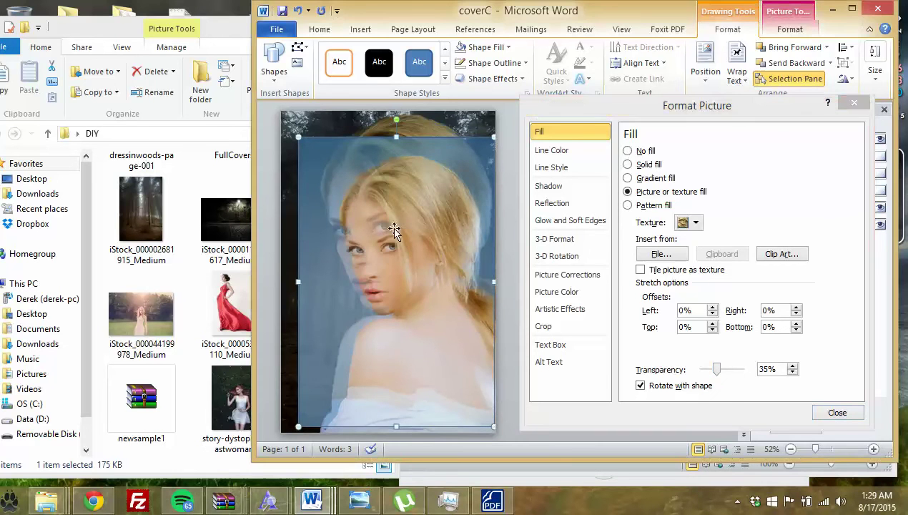
click(380, 173)
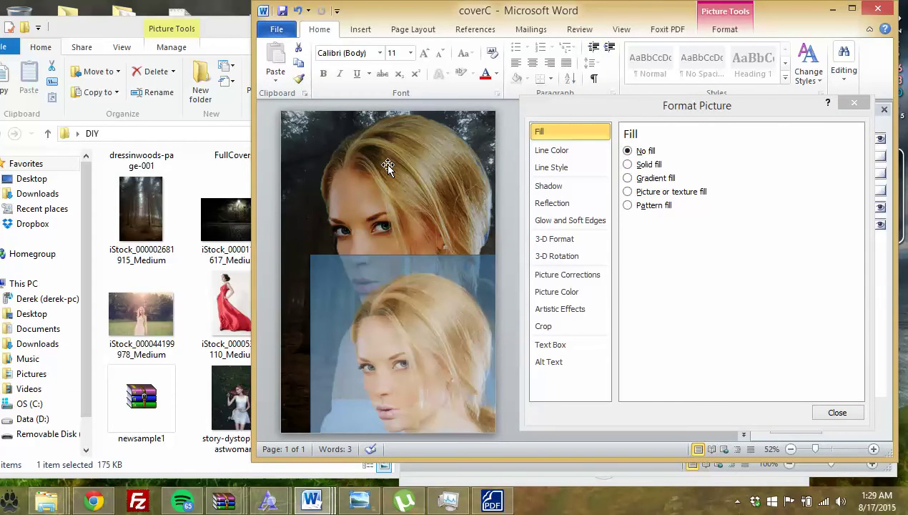
click(831, 407)
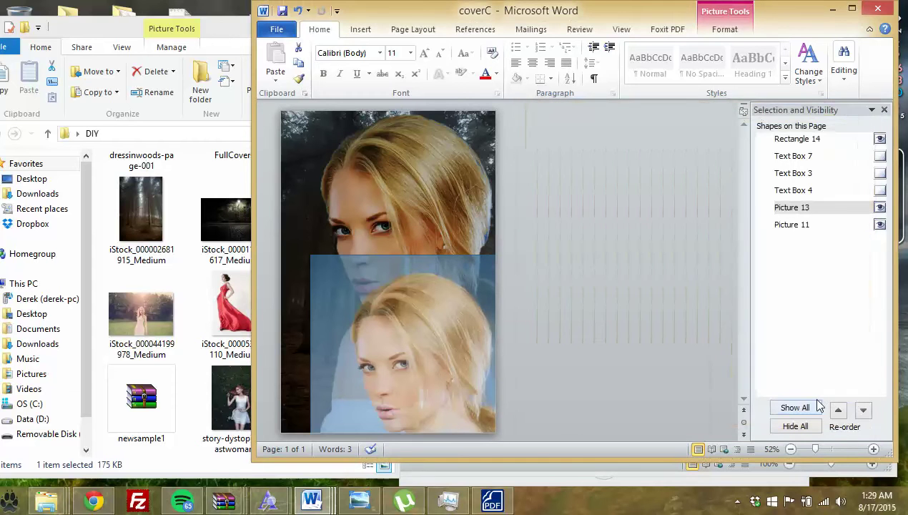
Hide the opaque Picture 13 and select the translucent portrait rectangle.
click(879, 207)
click(431, 347)
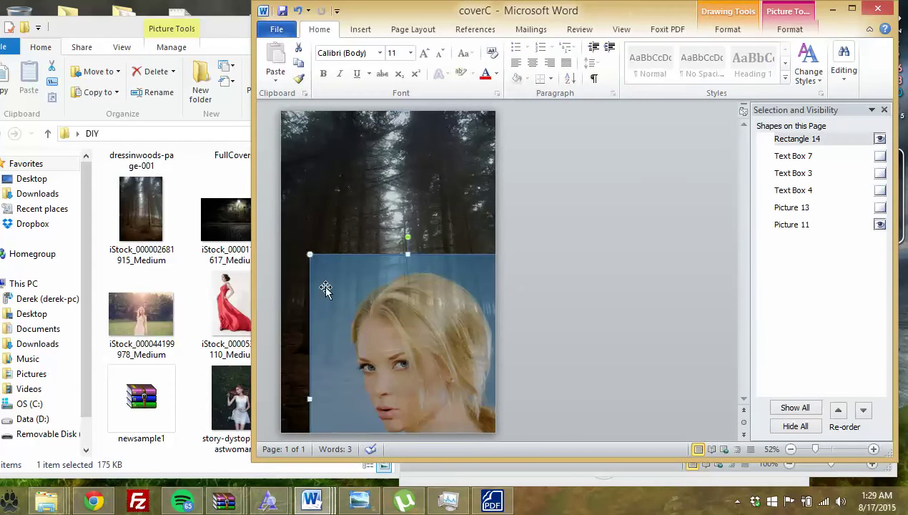
drag(309, 254, 241, 193)
key(ctrl+z)
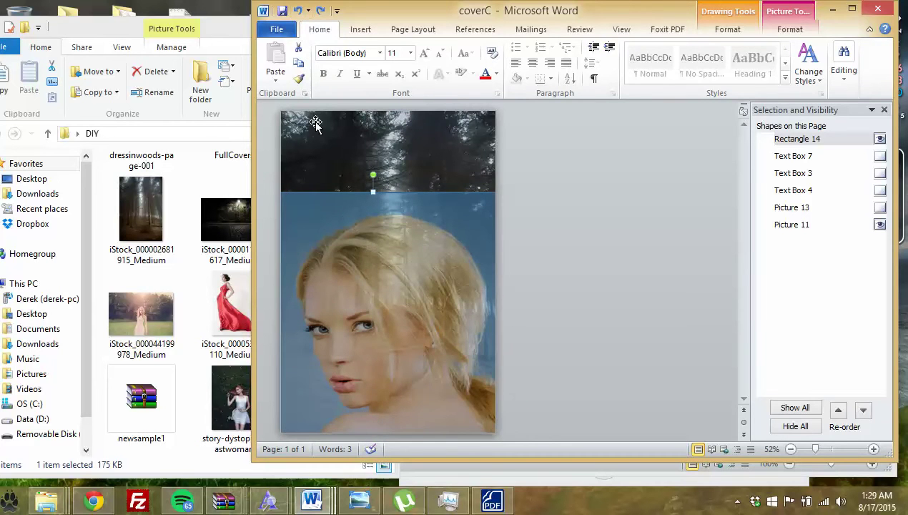
click(298, 10)
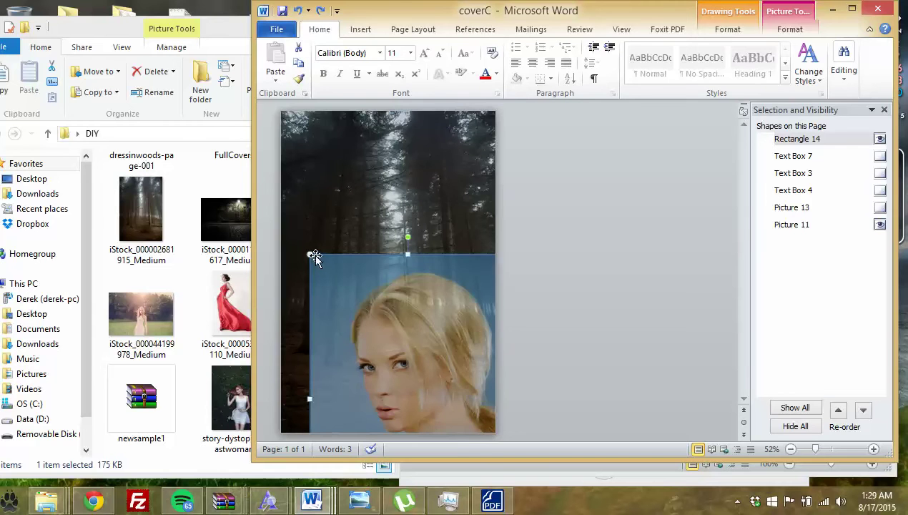
Stretch the translucent portrait to the page's top-left corner and shift it right to centre the face.
drag(308, 255, 180, 136)
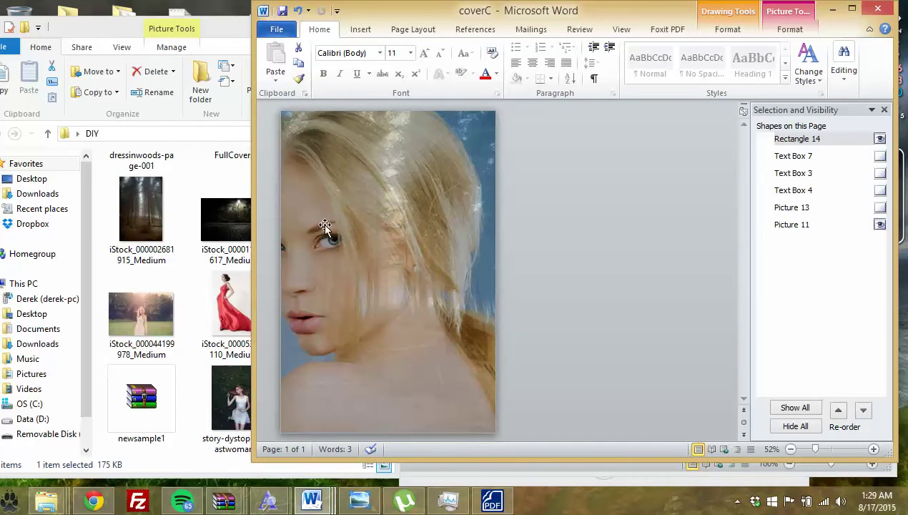
drag(324, 226, 406, 247)
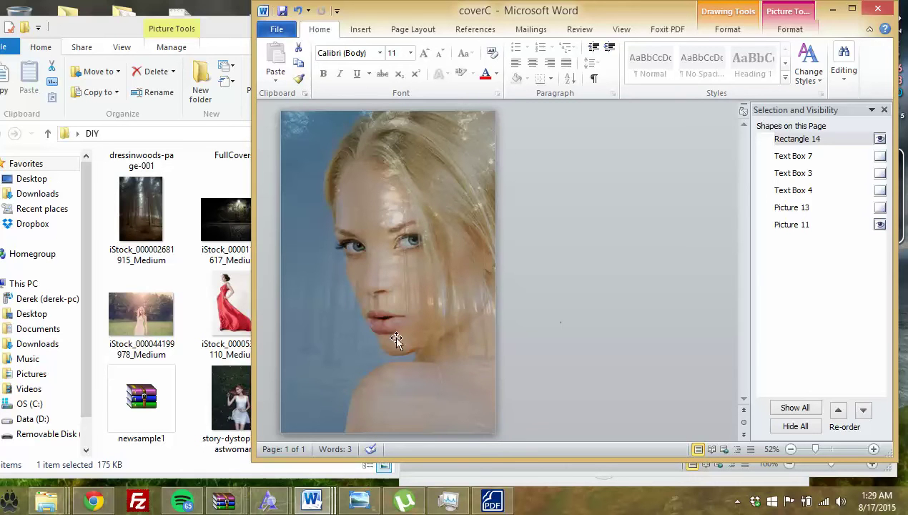
right_click(343, 339)
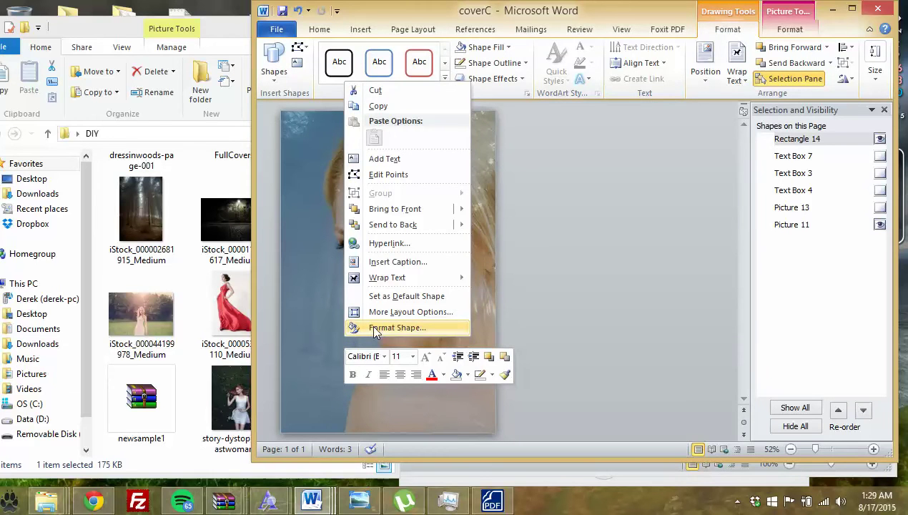
click(315, 275)
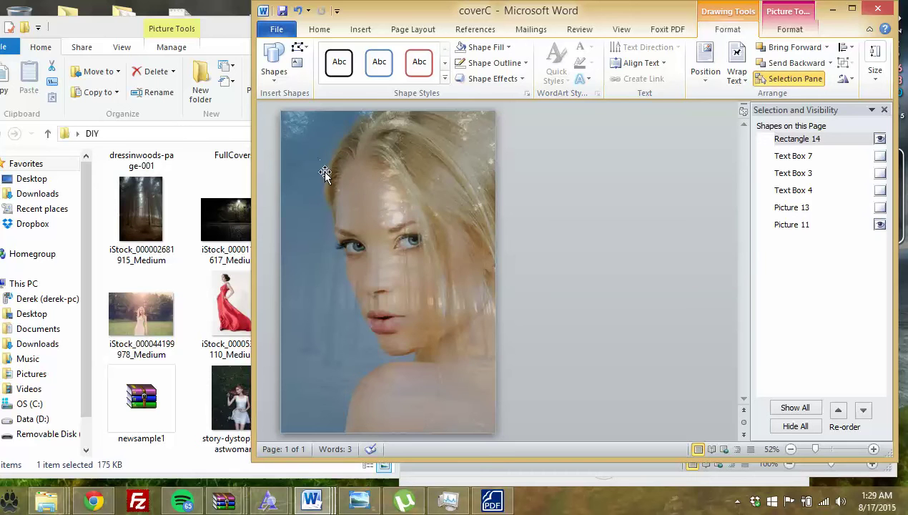
mouse_move(349, 205)
mouse_down()
mouse_move(492, 243)
mouse_move(476, 249)
mouse_up()
click(347, 246)
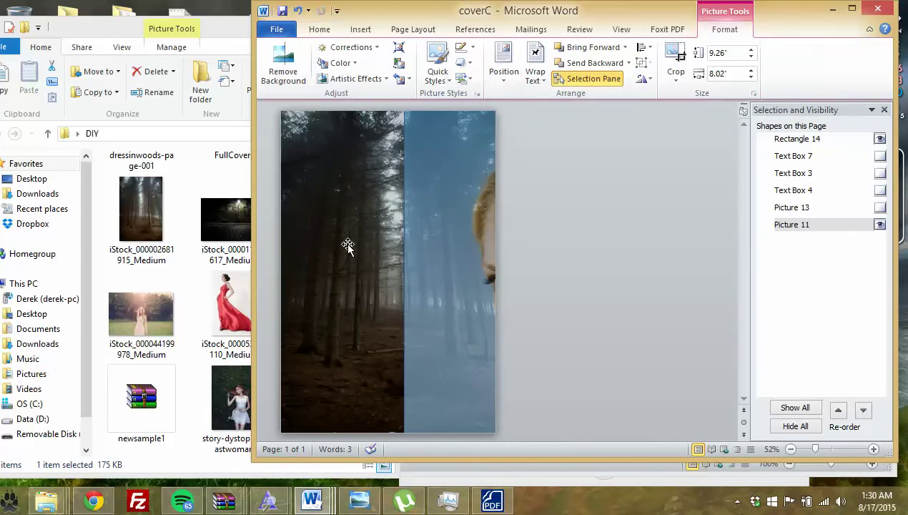
click(431, 236)
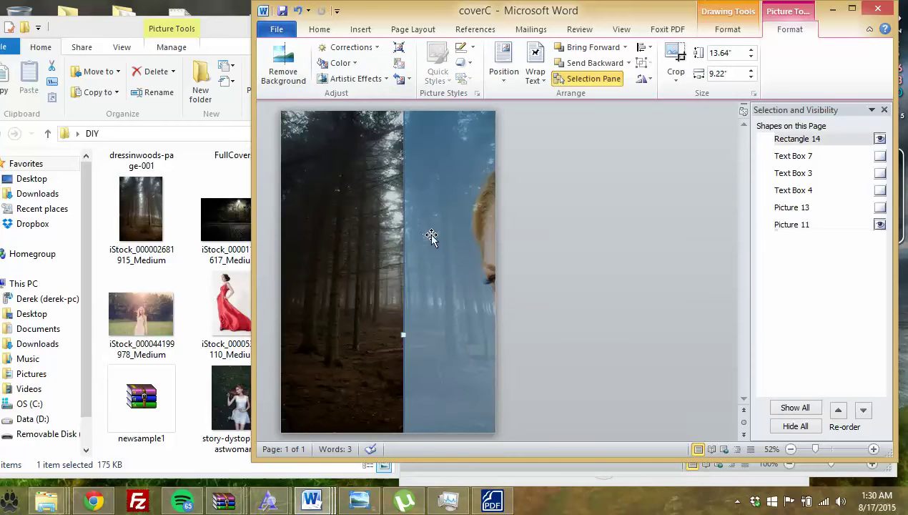
drag(462, 243, 330, 220)
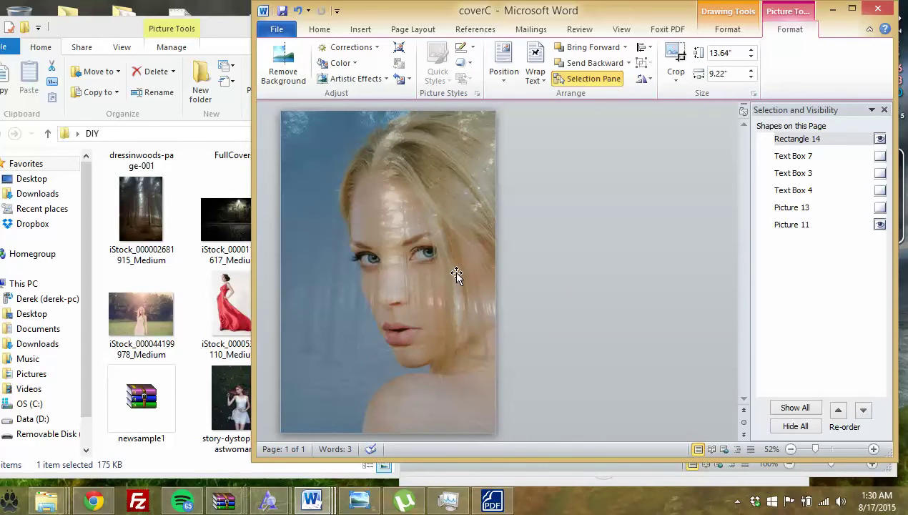
Open Format Shape for the translucent portrait, with brightness and contrast still at 0%.
right_click(440, 227)
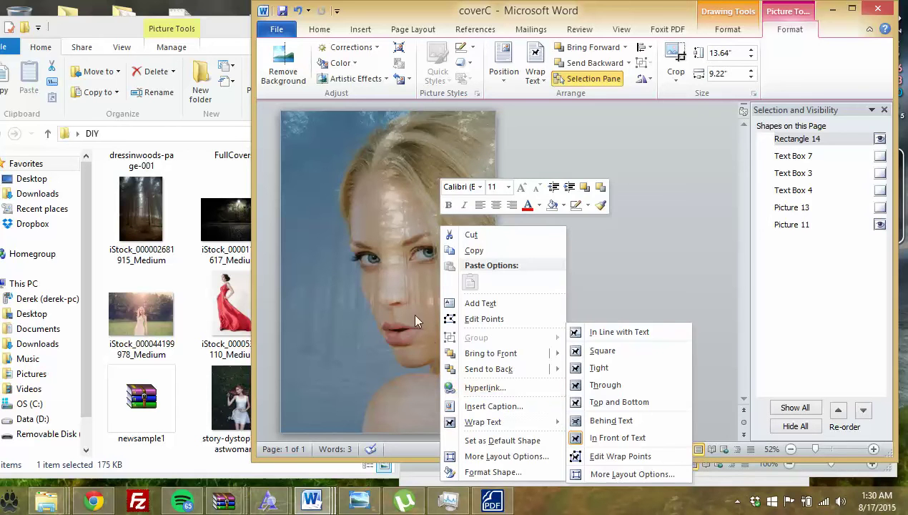
click(406, 239)
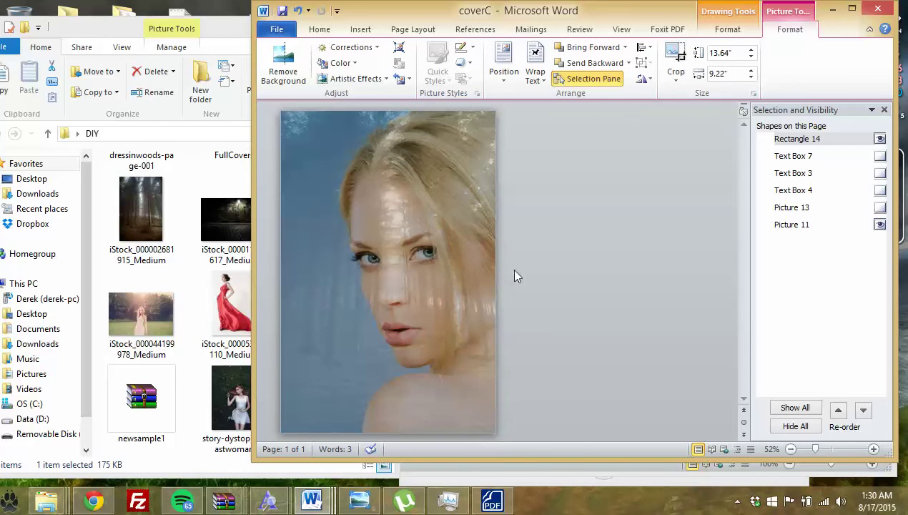
right_click(456, 244)
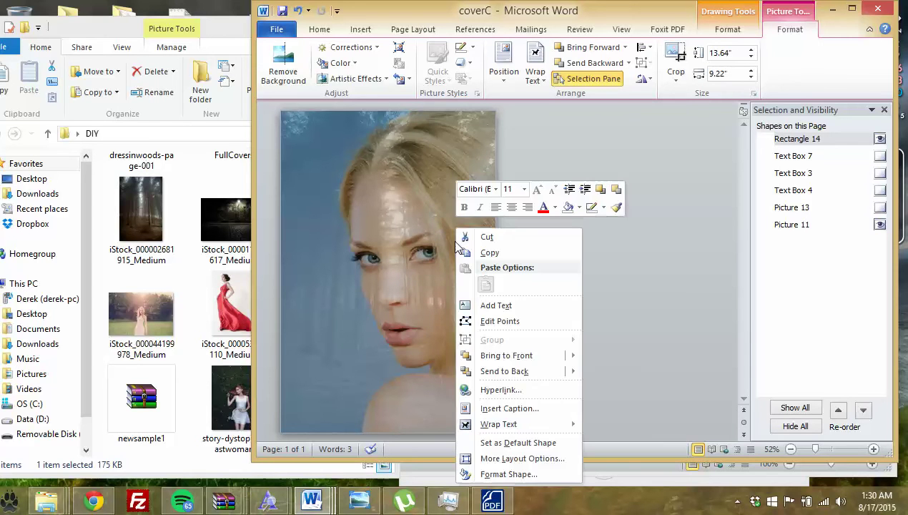
click(518, 474)
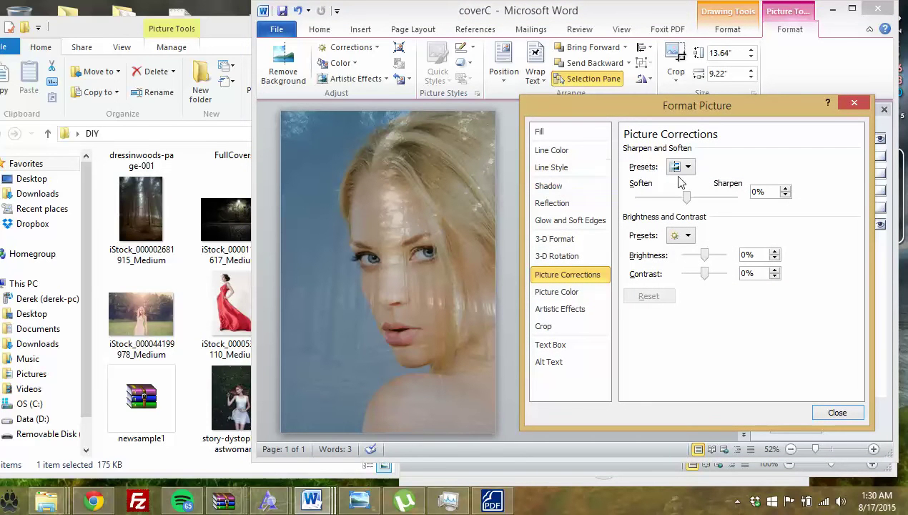
Raise the portrait overlay's Sharpen setting to 34% in Picture Corrections.
drag(687, 198, 701, 198)
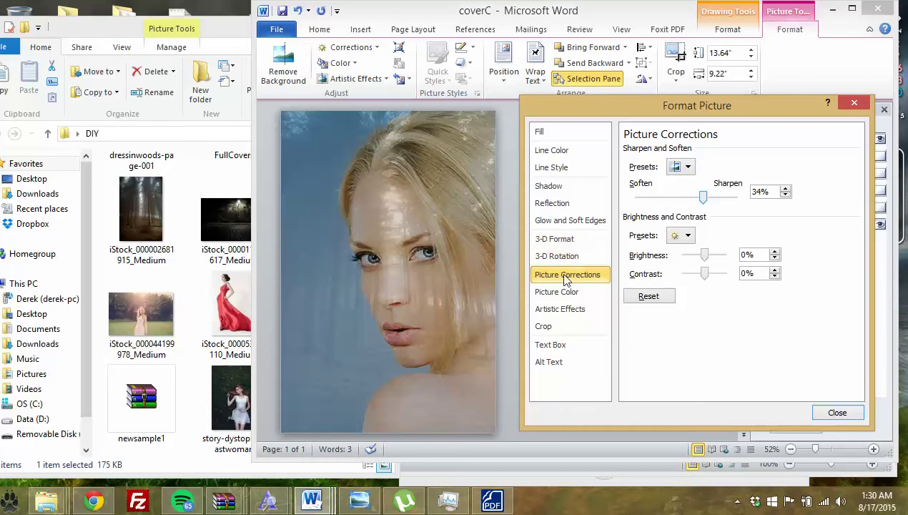
Increase the portrait fill's transparency toward 78% in the Fill settings.
click(560, 139)
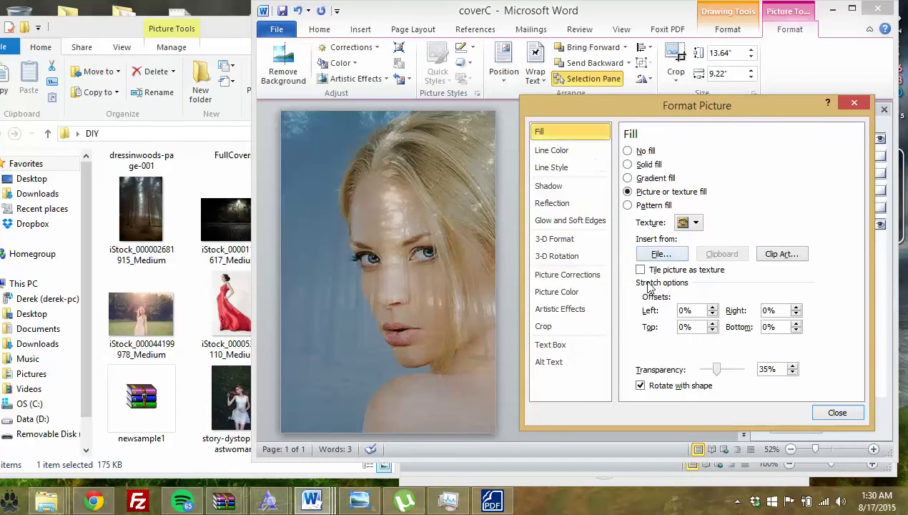
drag(726, 374, 736, 377)
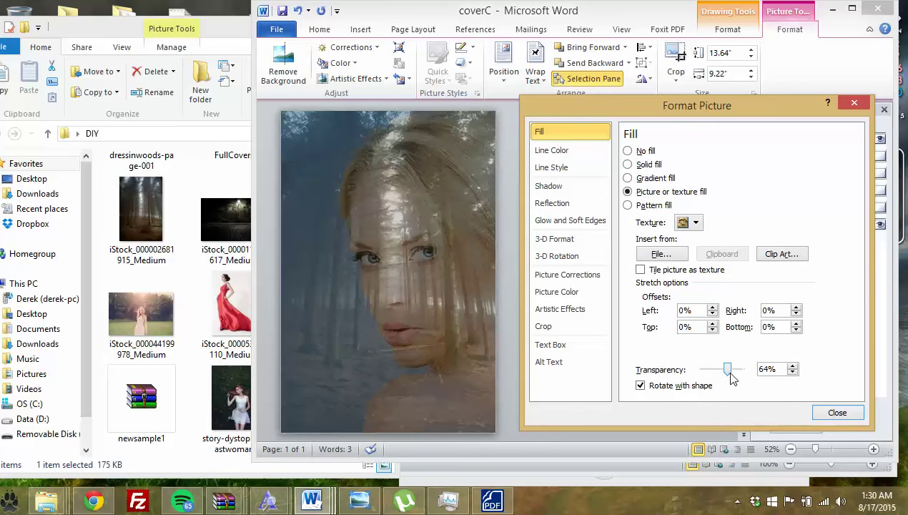
drag(736, 378, 736, 377)
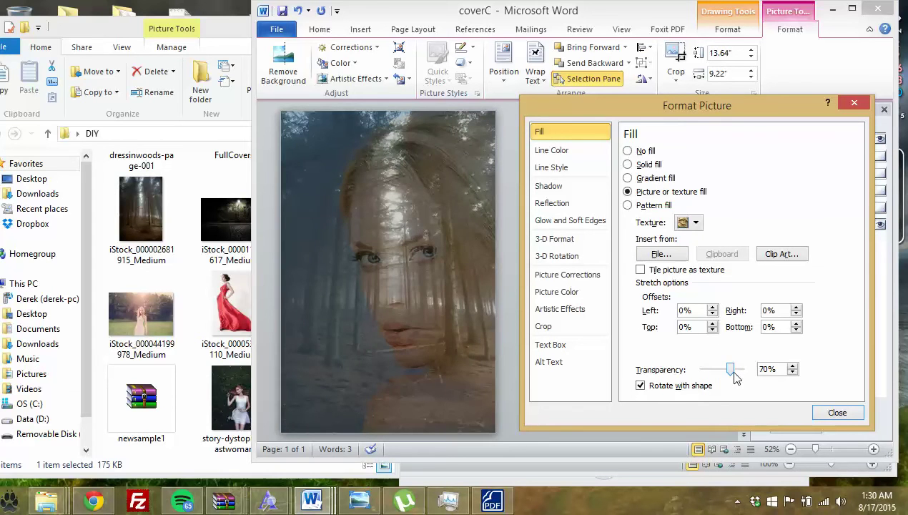
drag(736, 377, 738, 377)
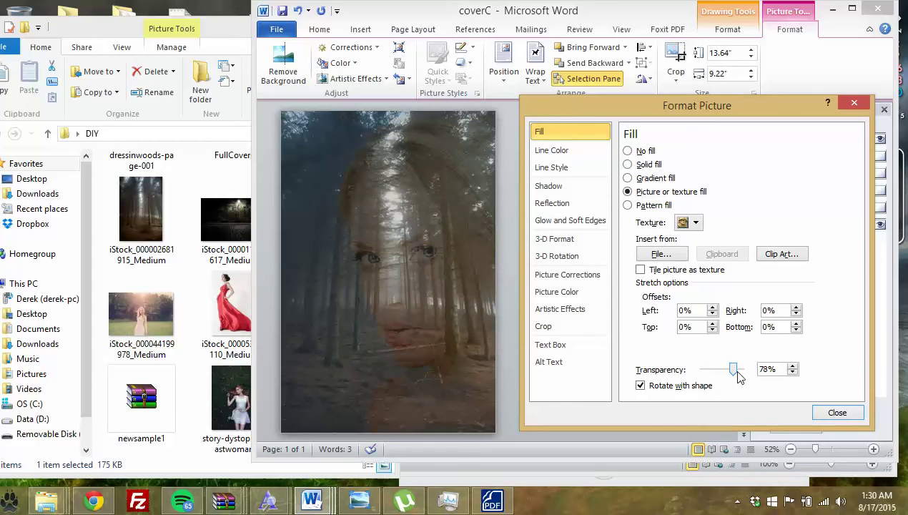
Reposition the faded portrait face over the forest, nudging it left.
click(391, 300)
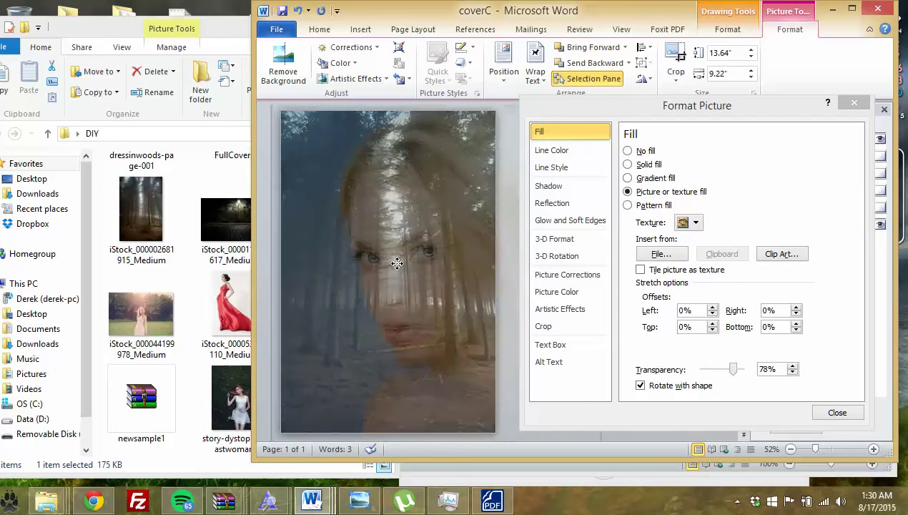
drag(397, 263, 426, 274)
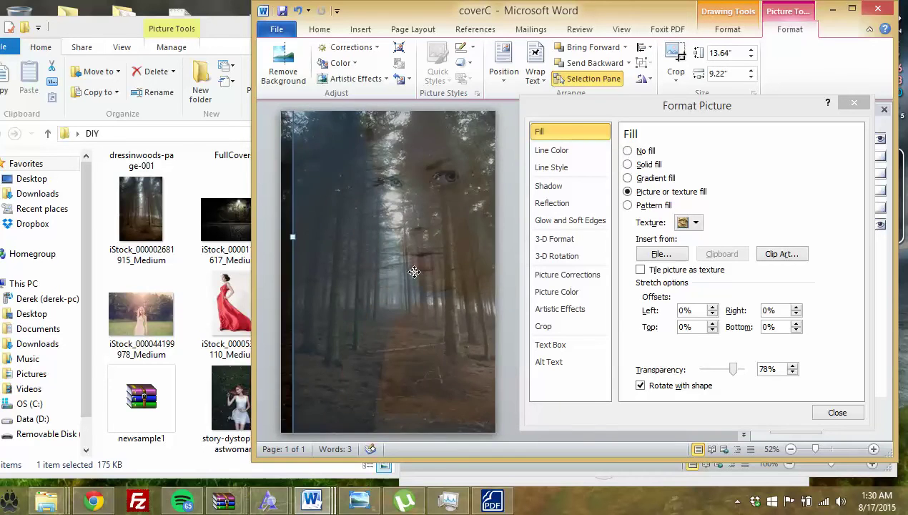
mouse_move(427, 274)
mouse_down()
mouse_move(379, 275)
mouse_move(443, 290)
mouse_up()
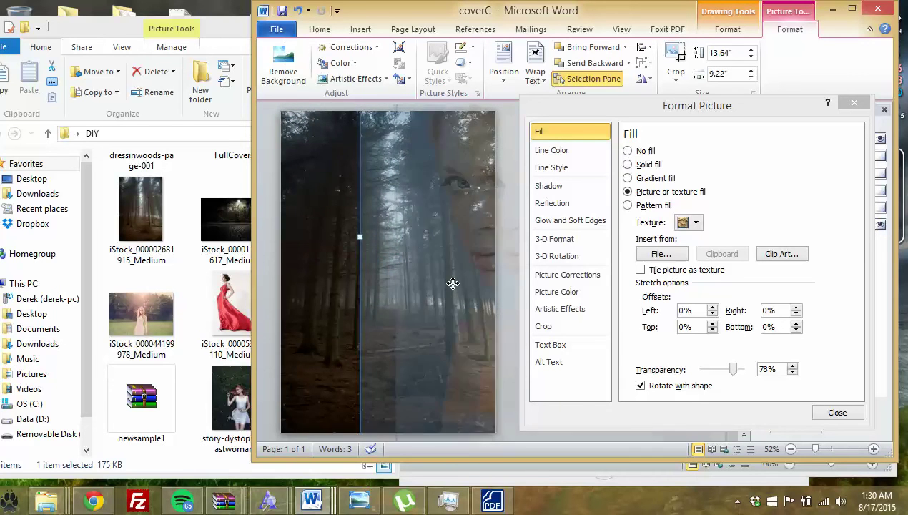
mouse_move(402, 281)
mouse_down()
mouse_move(385, 283)
mouse_move(453, 288)
mouse_move(429, 290)
mouse_up()
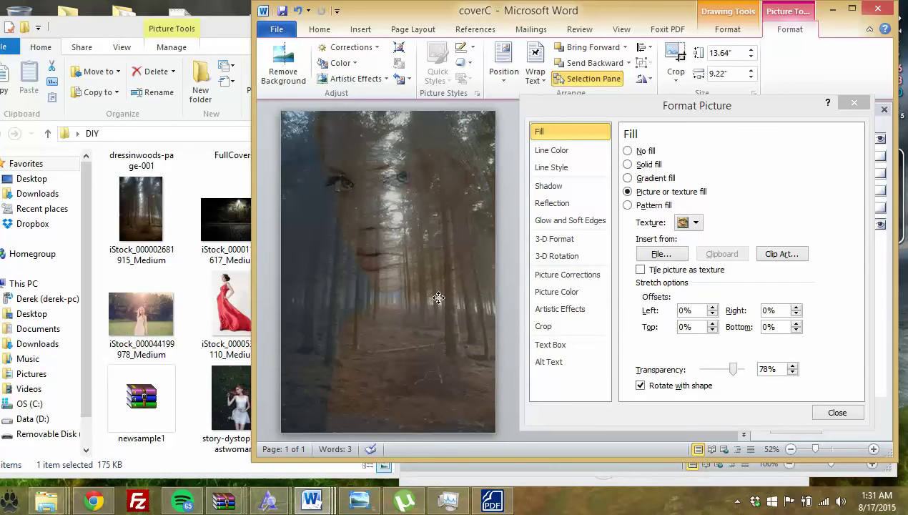
drag(438, 297, 414, 293)
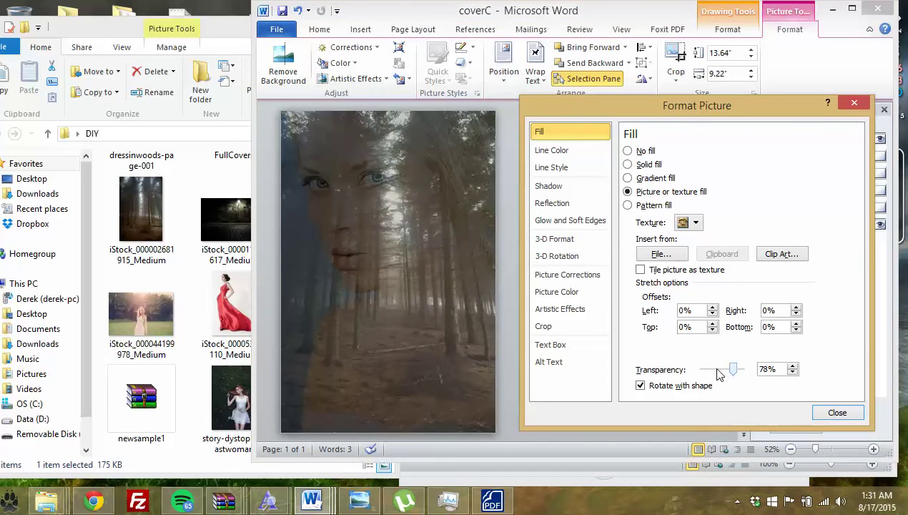
Settle the portrait fill transparency at 28%, then bring the pdf2jpg results page forward.
mouse_move(732, 369)
mouse_down()
mouse_move(725, 374)
mouse_move(732, 381)
mouse_up()
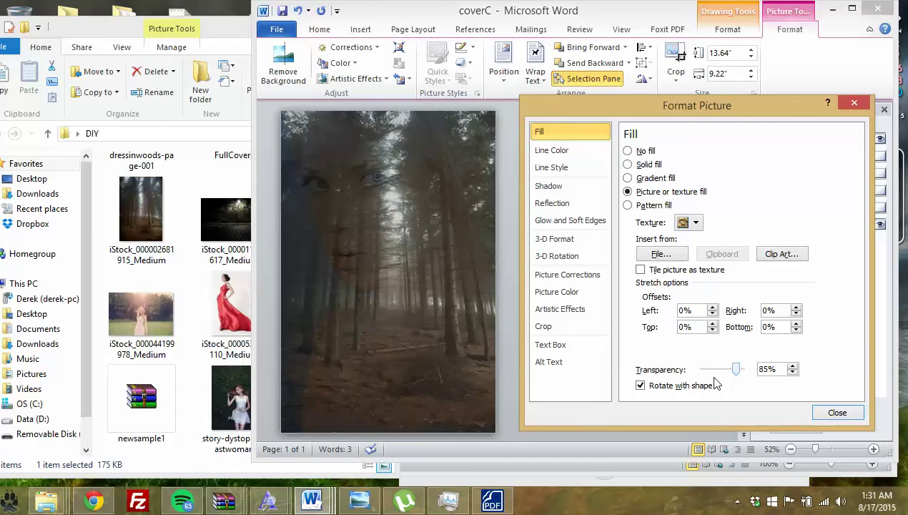
drag(715, 384, 789, 385)
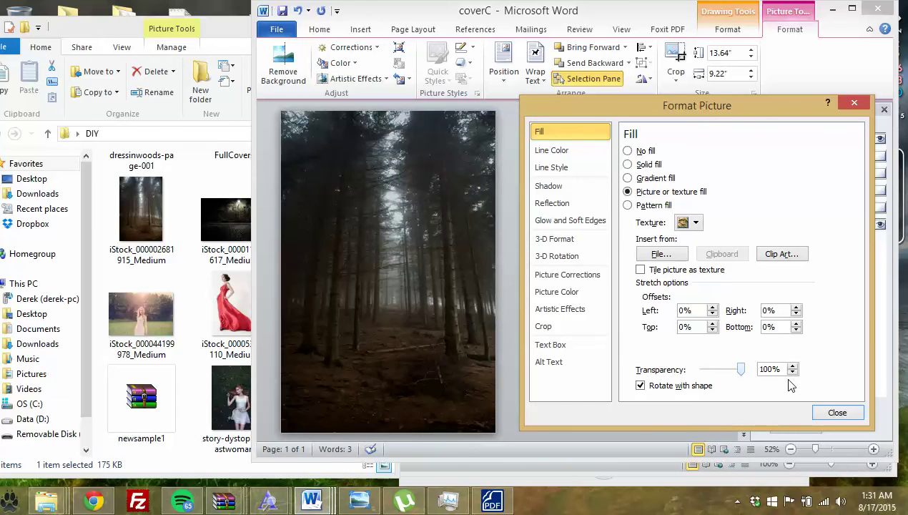
drag(726, 375, 672, 373)
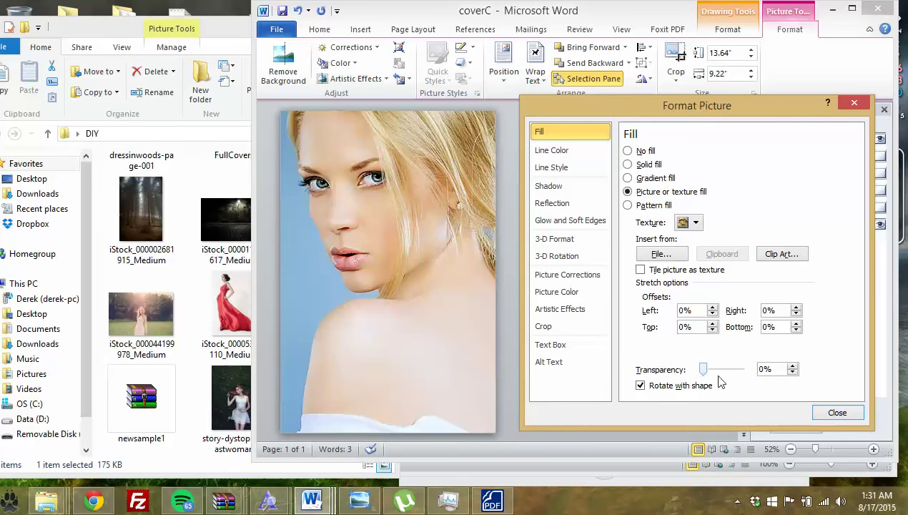
drag(703, 370, 713, 369)
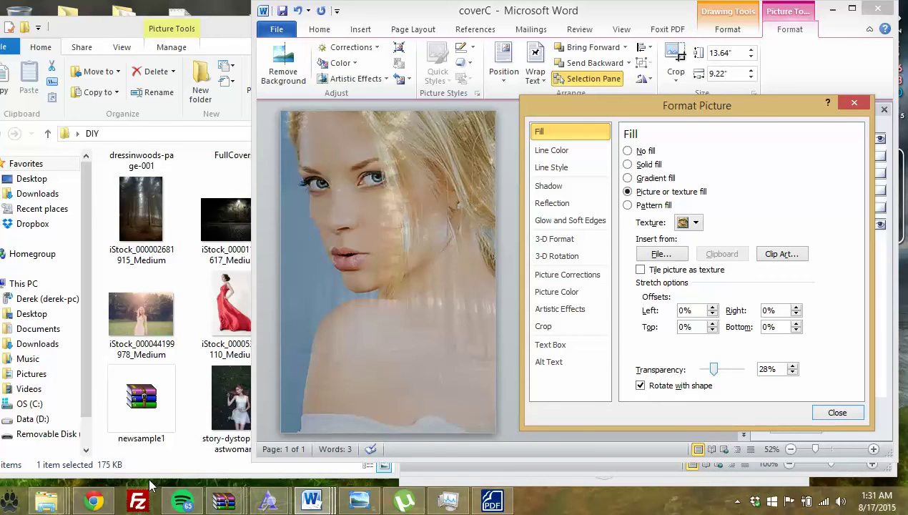
click(186, 429)
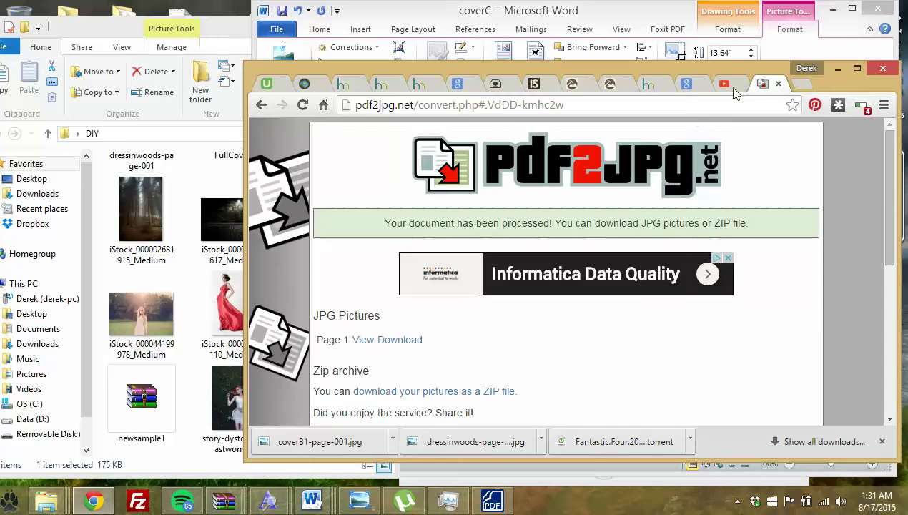
click(808, 84)
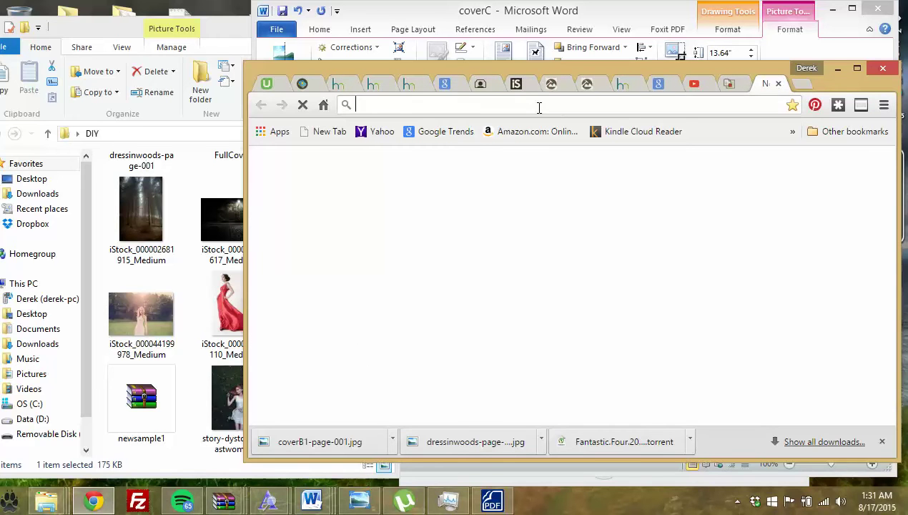
text(www.diybook)
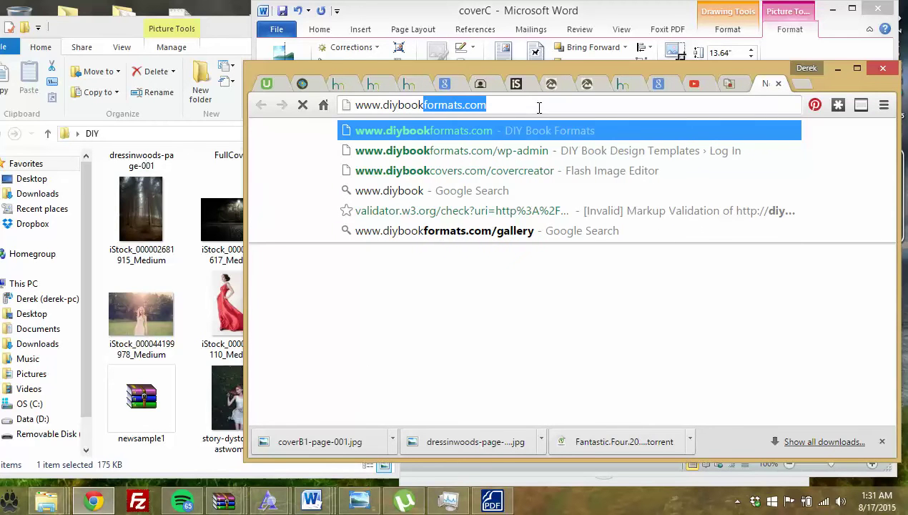
text(cove)
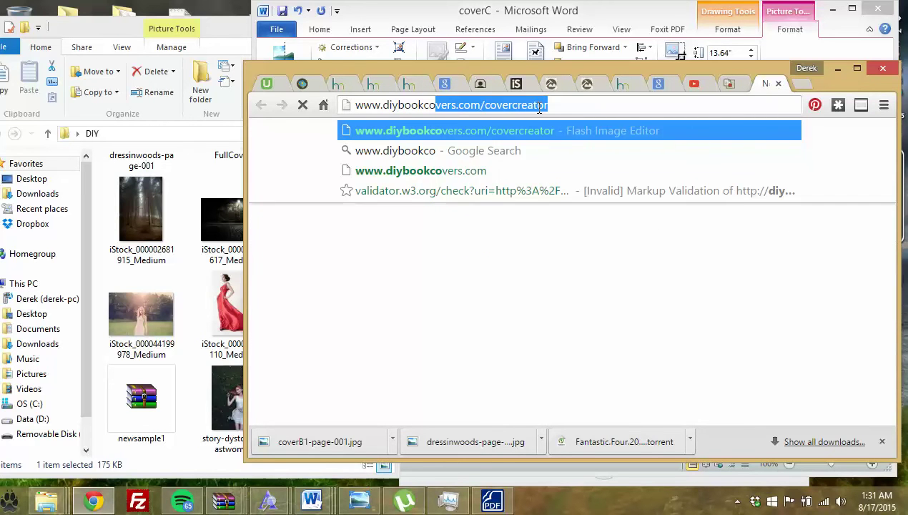
key(Return)
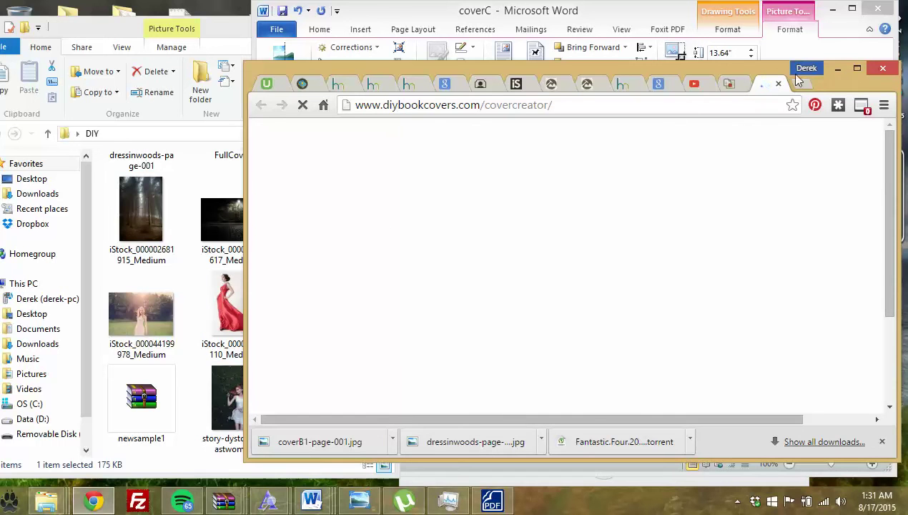
click(498, 104)
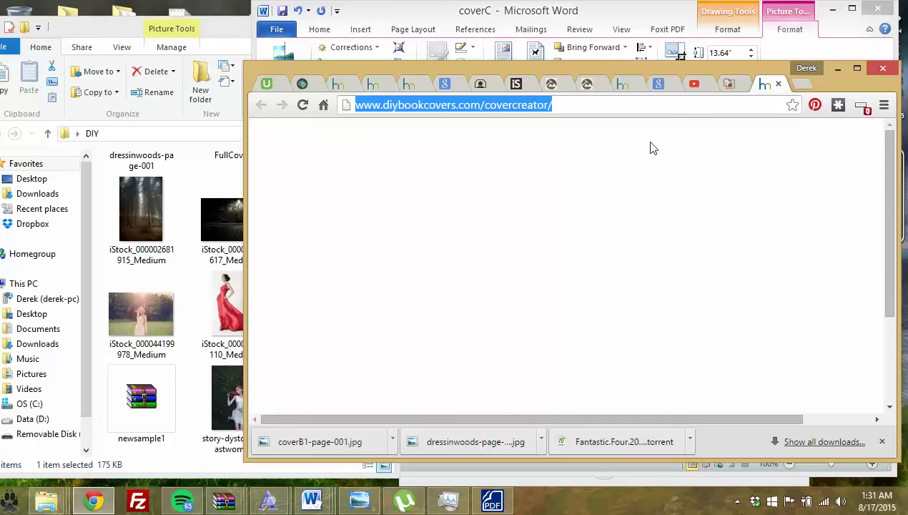
drag(247, 65, 348, 48)
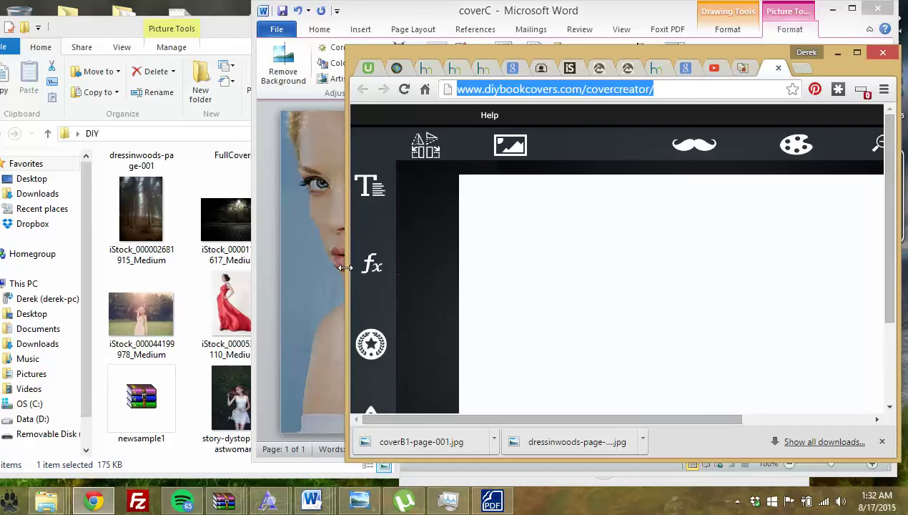
Widen the browser and browse the Layers panel's list of blend modes.
drag(347, 275, 164, 264)
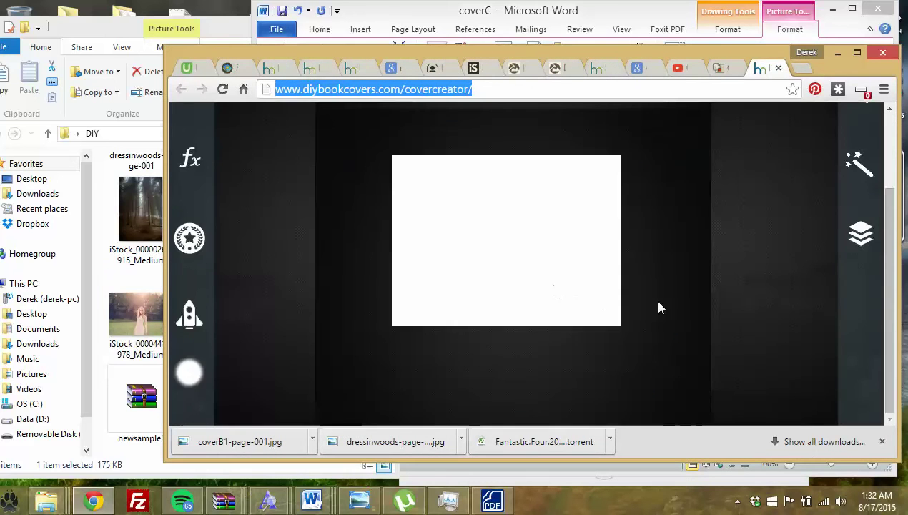
click(862, 342)
scroll(855, 350, down, 2)
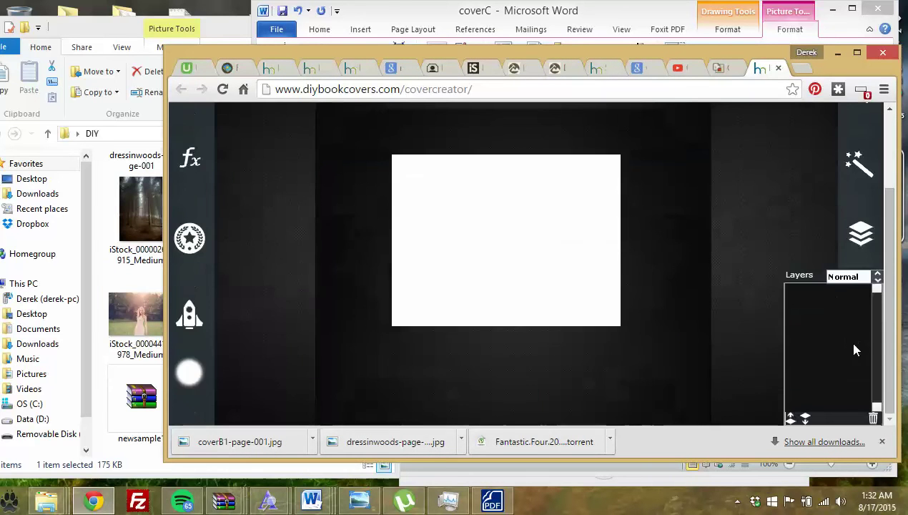
scroll(567, 253, up, 1)
scroll(568, 253, down, 1)
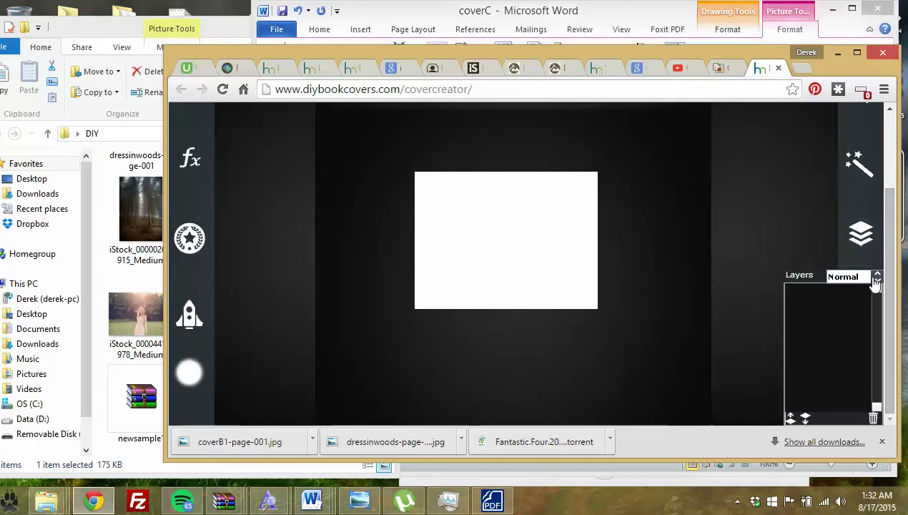
click(852, 278)
scroll(849, 333, down, 1)
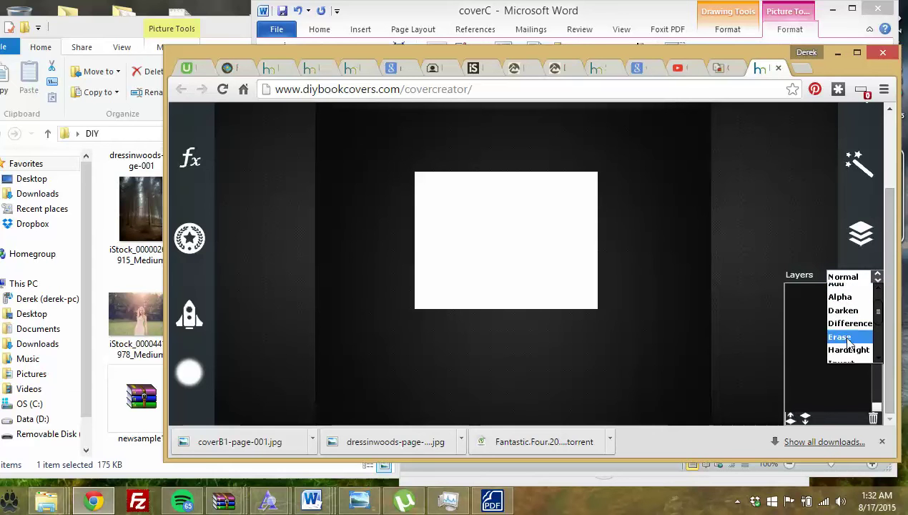
scroll(851, 340, down, 1)
scroll(854, 336, down, 1)
scroll(855, 329, down, 1)
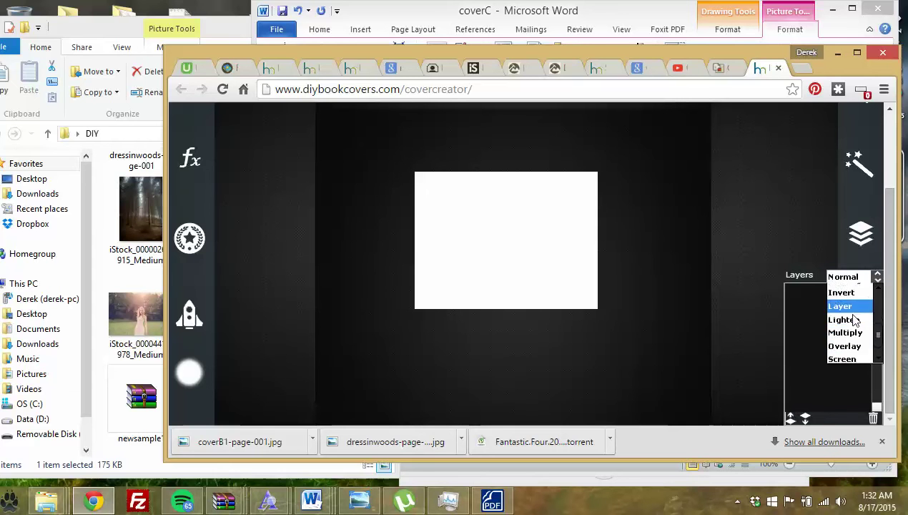
scroll(855, 326, down, 1)
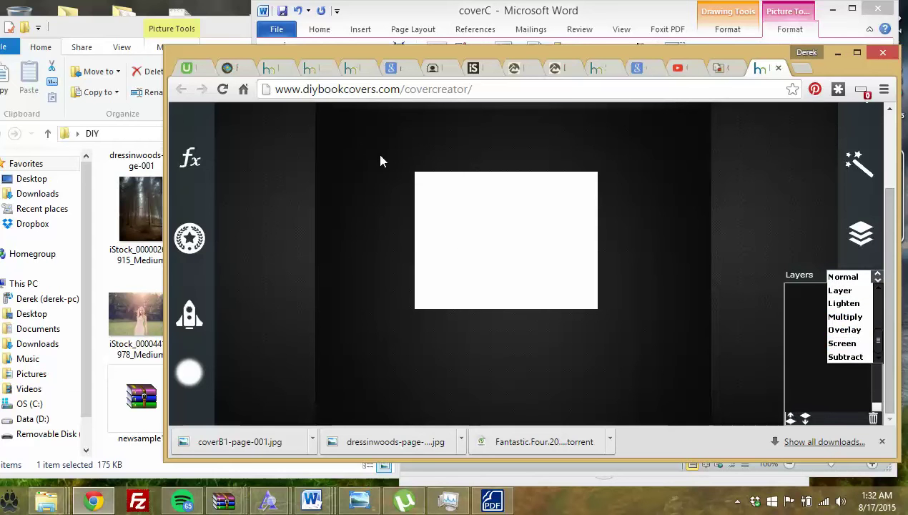
scroll(380, 161, up, 2)
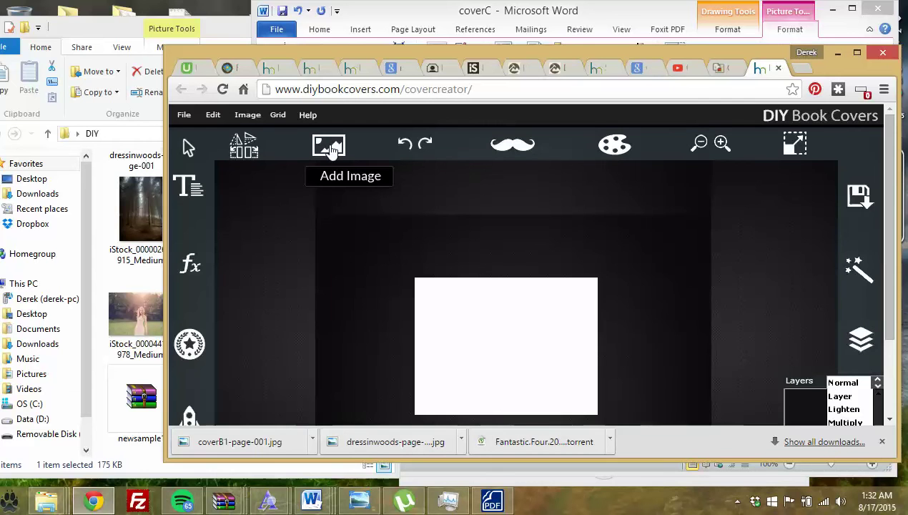
Choose the 6"x9" preset cover size and zoom out to see the whole canvas.
click(792, 147)
click(653, 203)
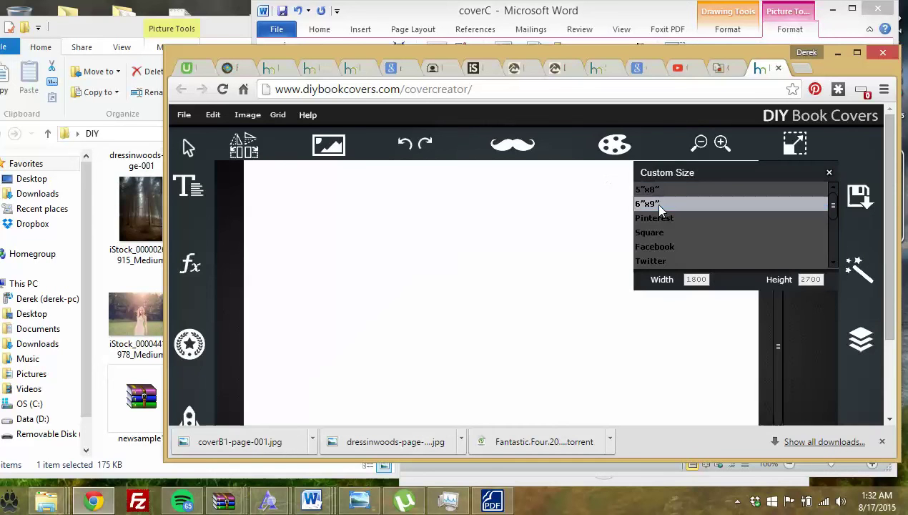
click(699, 145)
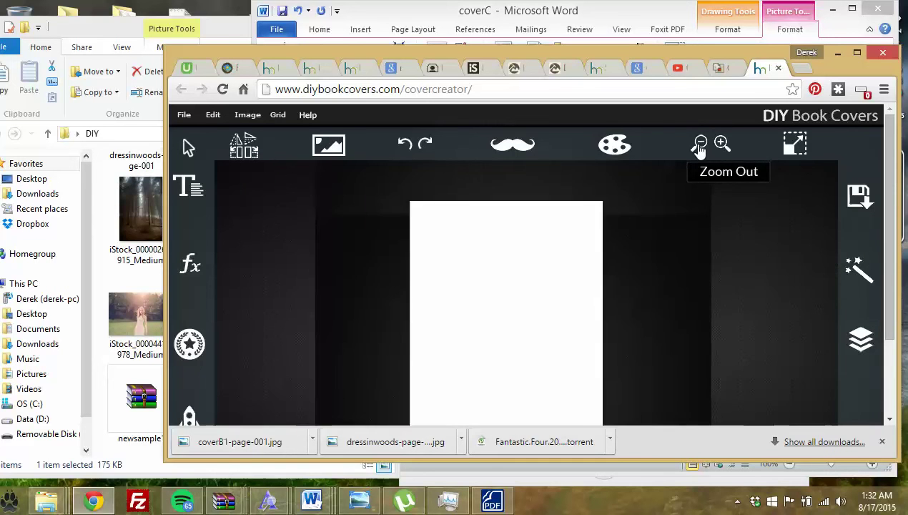
scroll(640, 222, down, 2)
scroll(578, 213, up, 1)
Import the blonde portrait photo and make it fill the whole cover.
click(328, 111)
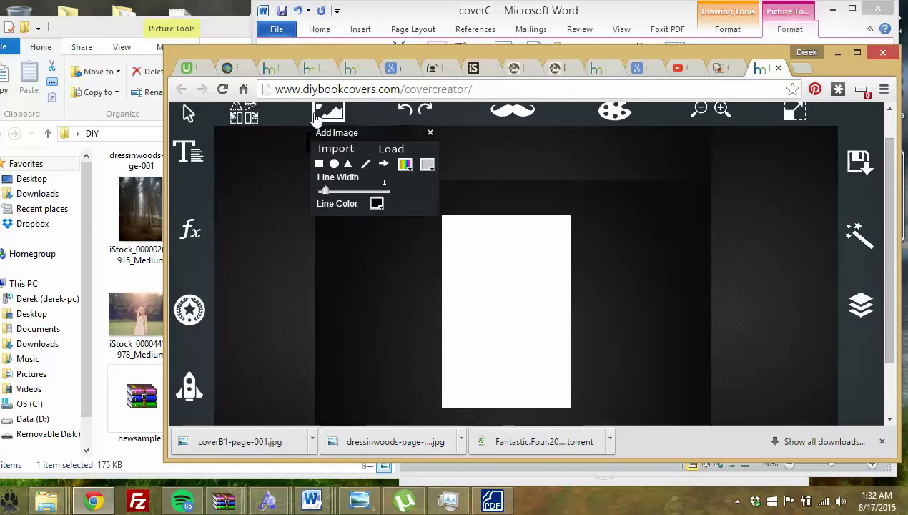
click(332, 147)
click(359, 225)
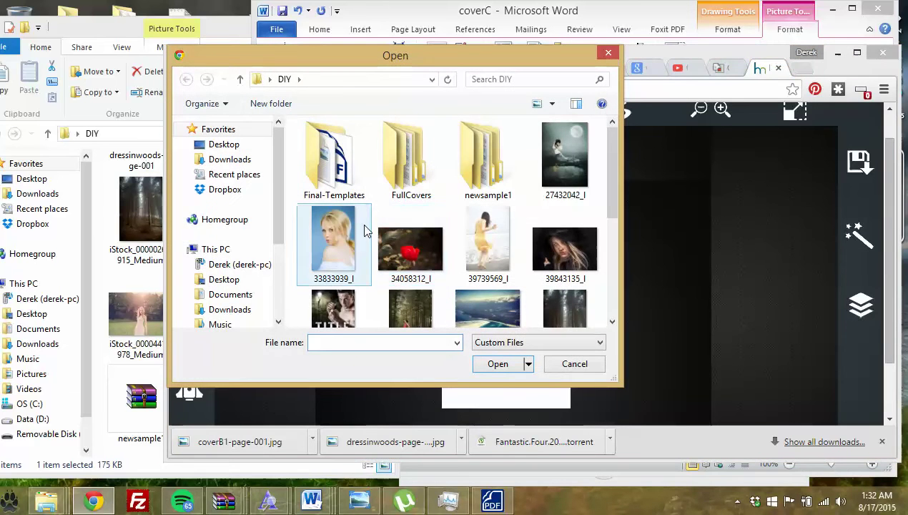
click(497, 365)
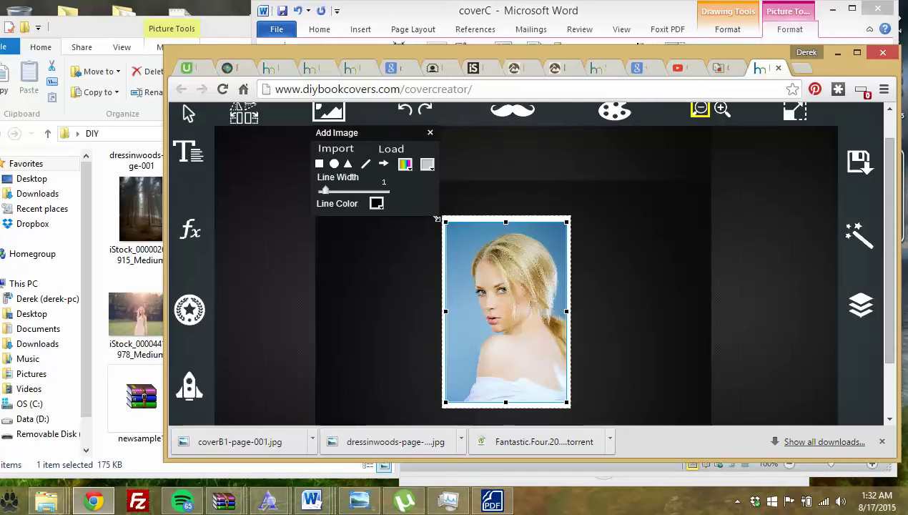
click(601, 271)
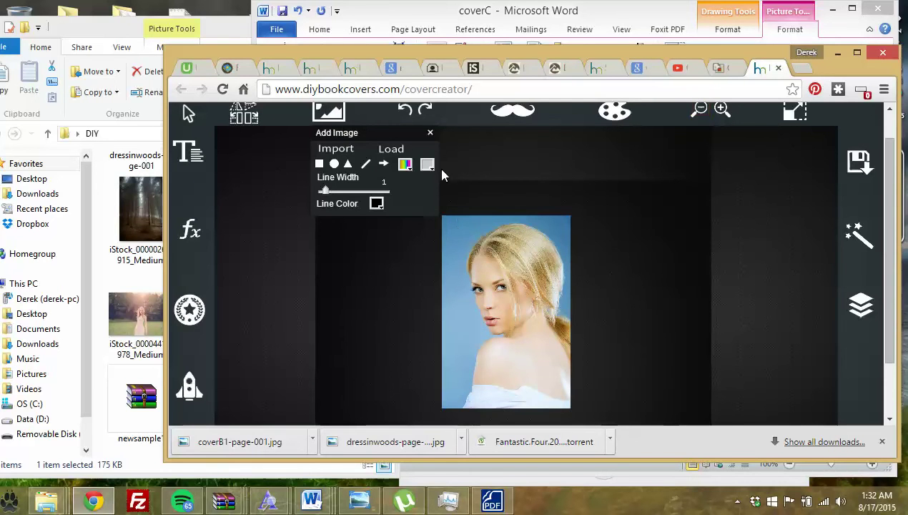
Import the misty forest image from the DIY folder and enlarge it over the cover.
click(335, 150)
click(488, 242)
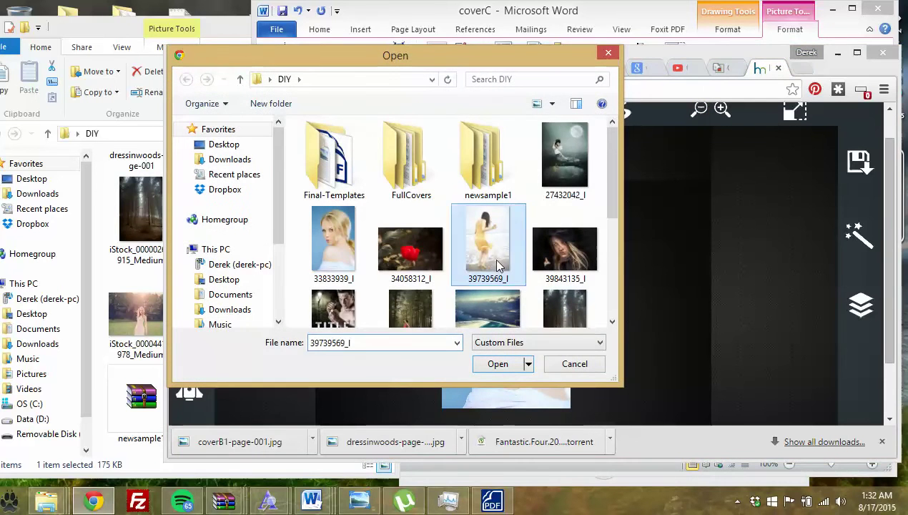
scroll(493, 251, down, 1)
click(564, 270)
click(526, 367)
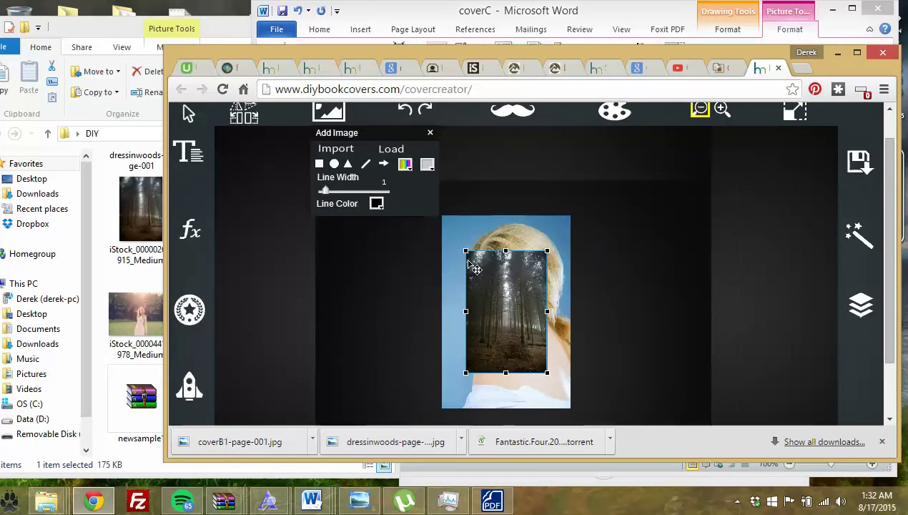
drag(465, 250, 428, 224)
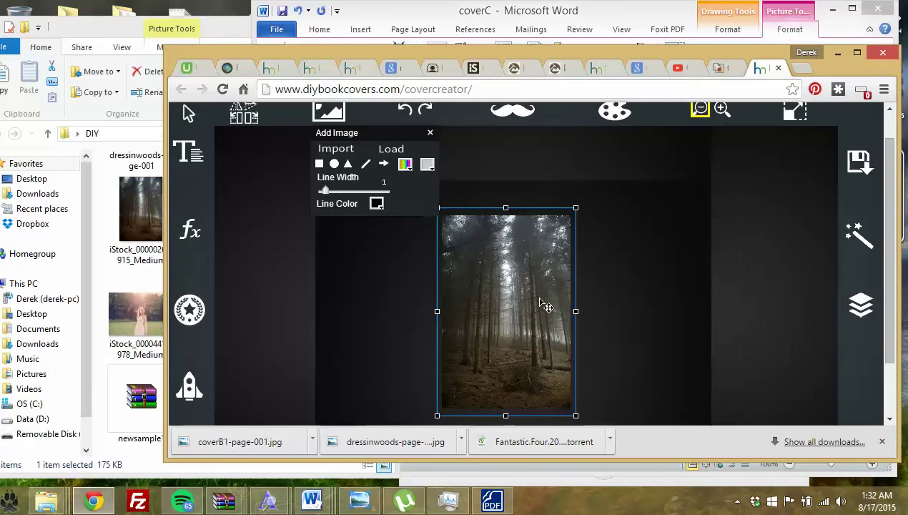
Try Multiply and then Overlay blending on the forest layer, zooming in to compare.
click(861, 306)
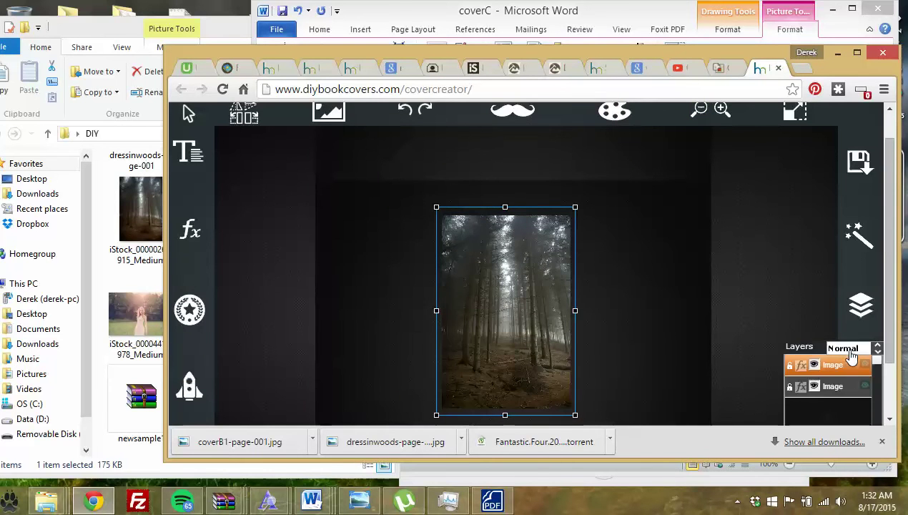
click(849, 348)
click(842, 384)
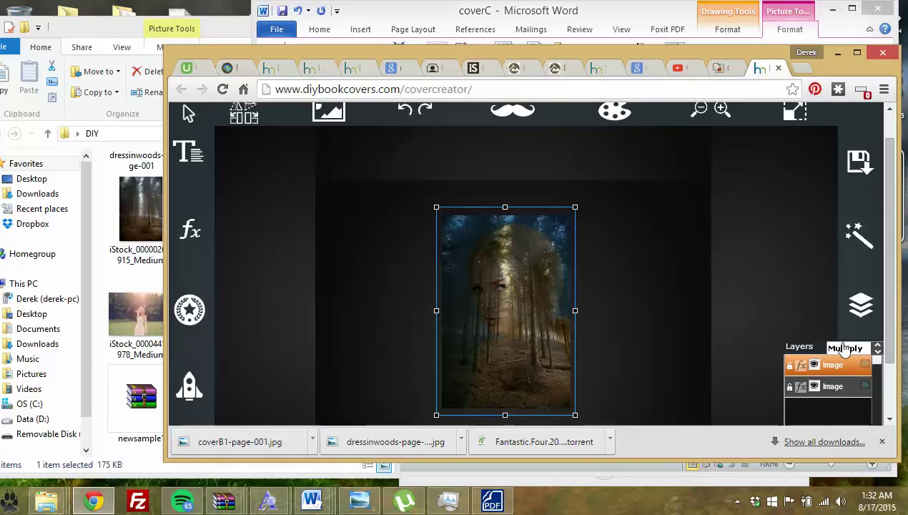
click(840, 348)
click(849, 402)
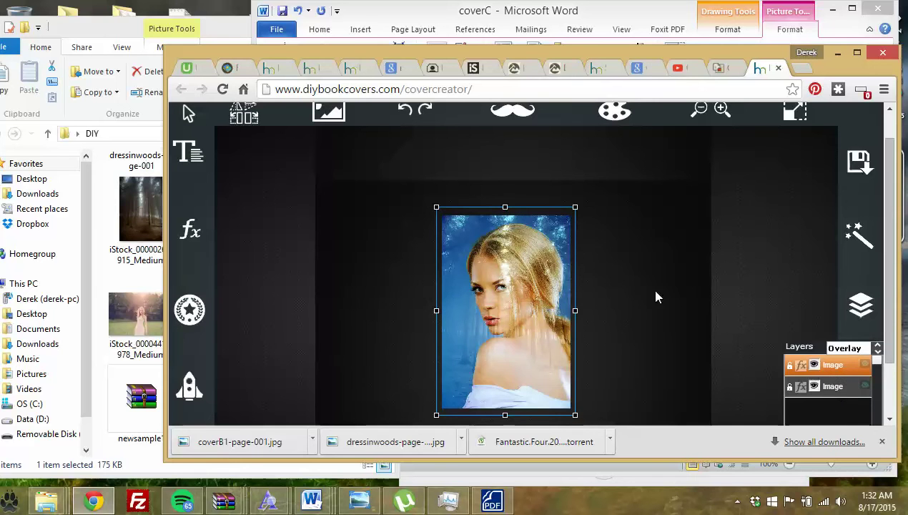
click(721, 109)
scroll(642, 217, down, 1)
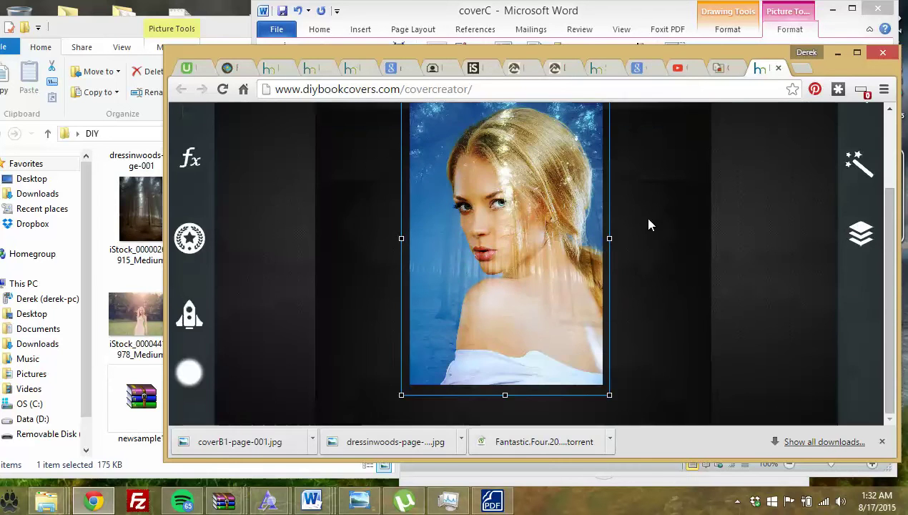
scroll(643, 217, up, 1)
Try Screen and then Subtract blending on the forest layer.
click(859, 306)
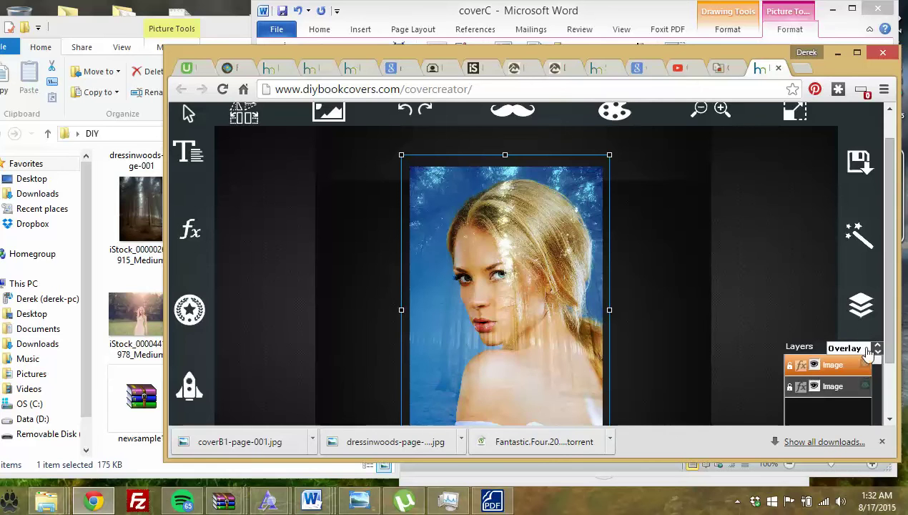
click(847, 348)
scroll(851, 372, down, 1)
click(848, 343)
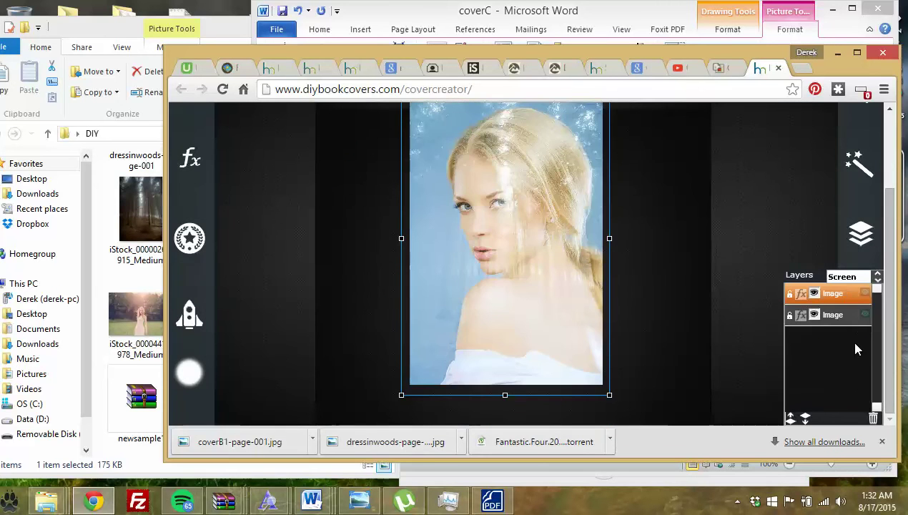
click(850, 278)
click(854, 355)
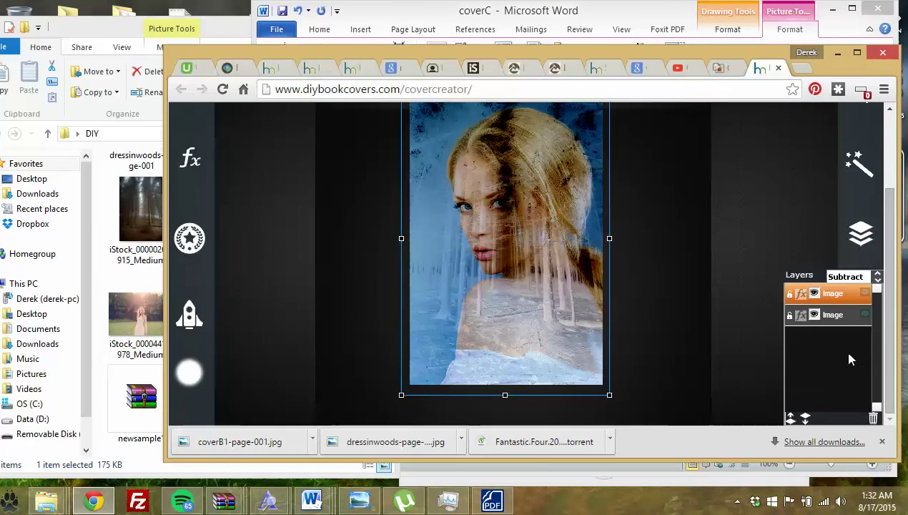
scroll(679, 285, up, 1)
scroll(672, 286, down, 1)
scroll(579, 274, up, 3)
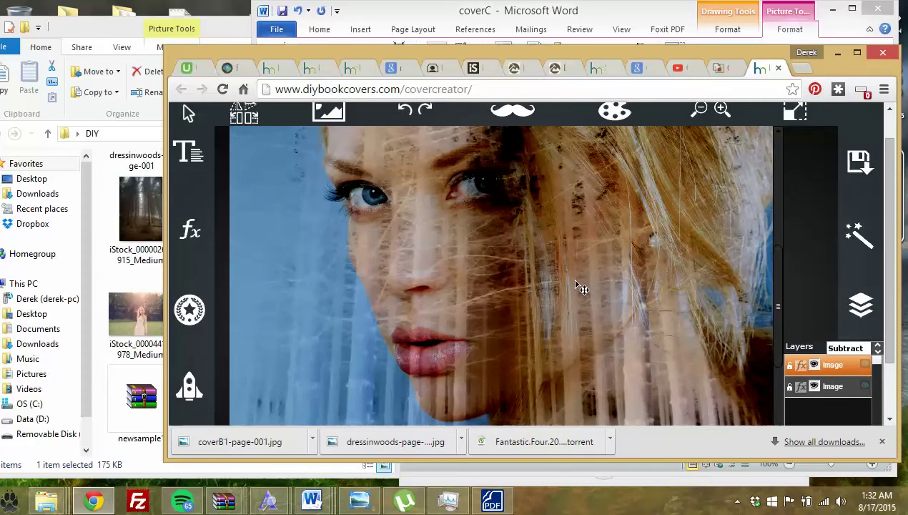
scroll(578, 286, down, 1)
scroll(575, 284, down, 1)
scroll(575, 285, down, 1)
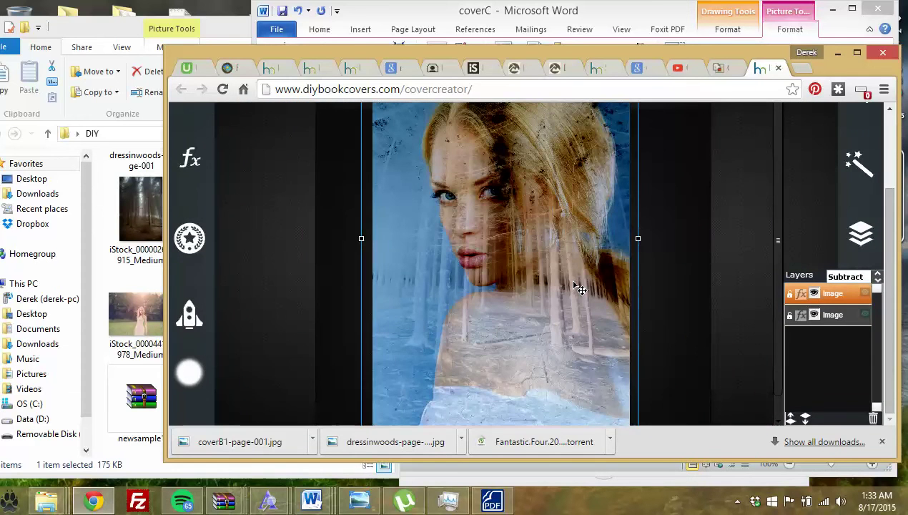
Cycle the top layer's blend through Screen and Overlay, settling on Multiply.
click(844, 278)
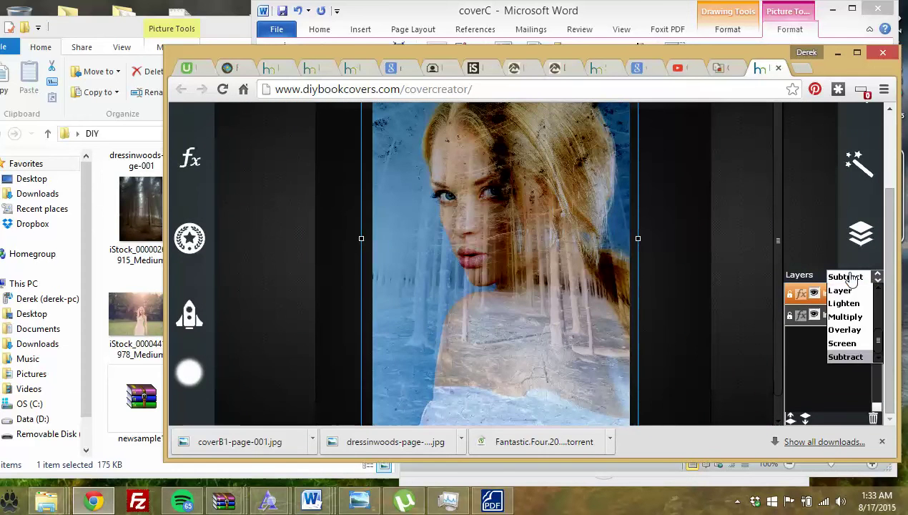
click(853, 347)
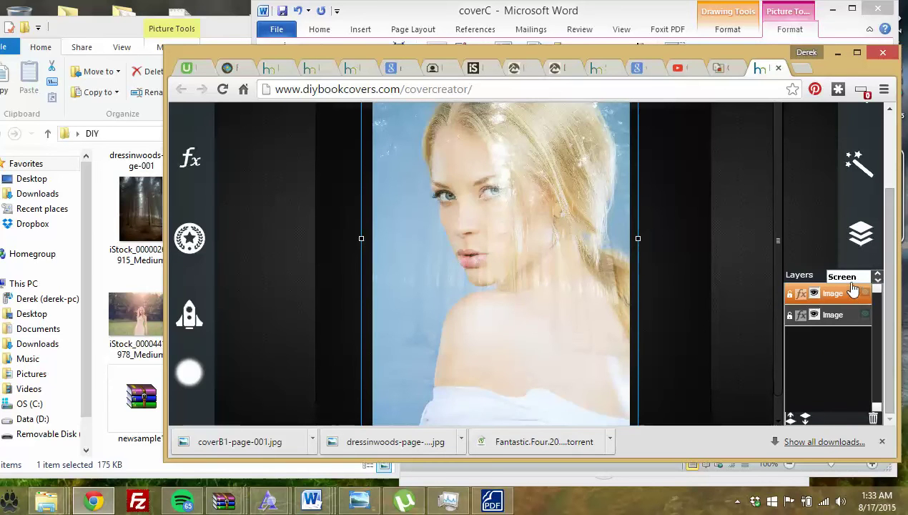
click(851, 282)
click(844, 330)
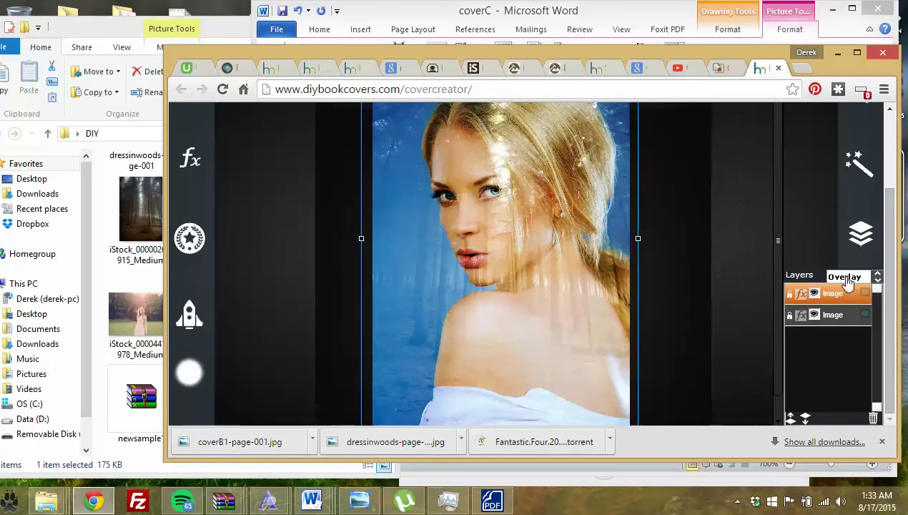
click(846, 279)
click(844, 316)
Zoom out and deselect the image to view the Multiply-blended cover.
scroll(693, 298, up, 3)
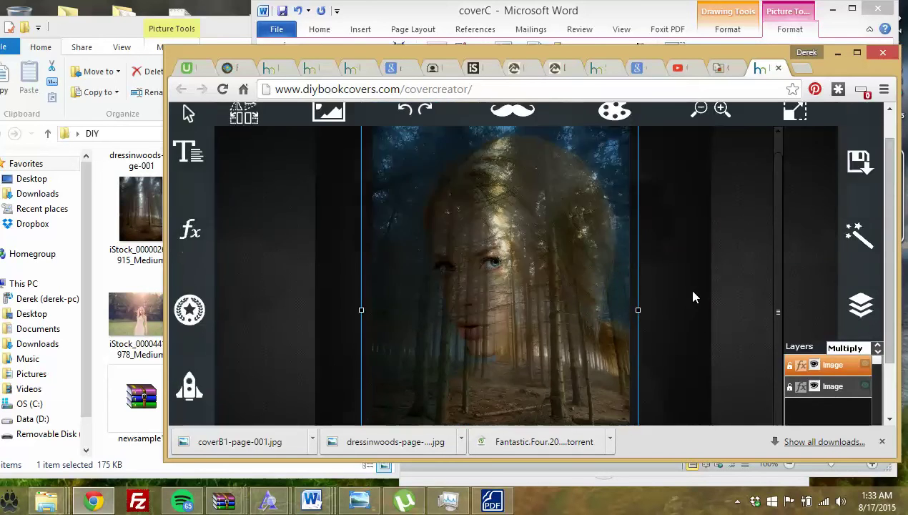
scroll(693, 297, down, 1)
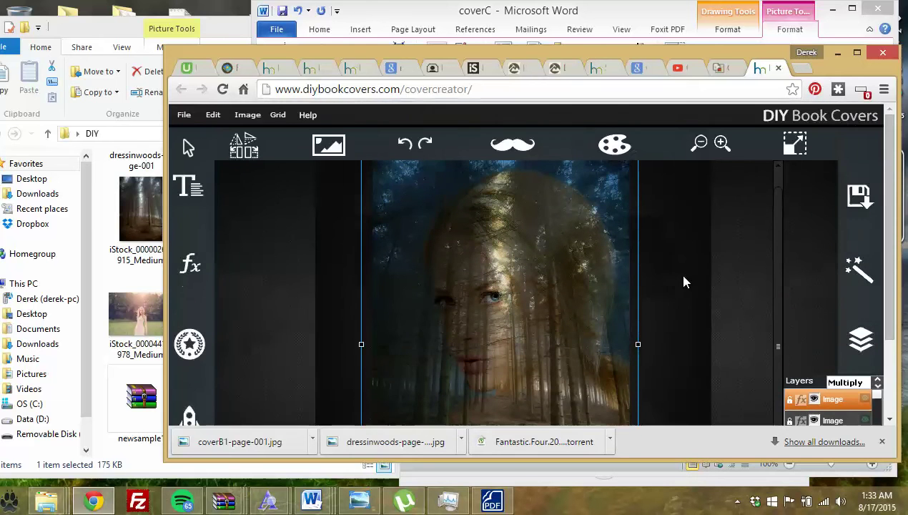
scroll(673, 175, down, 2)
scroll(672, 177, down, 1)
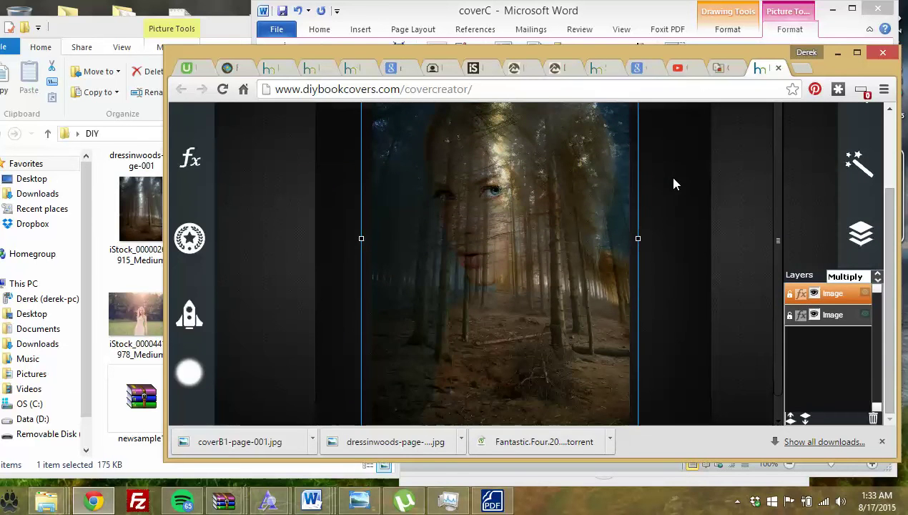
scroll(608, 250, up, 2)
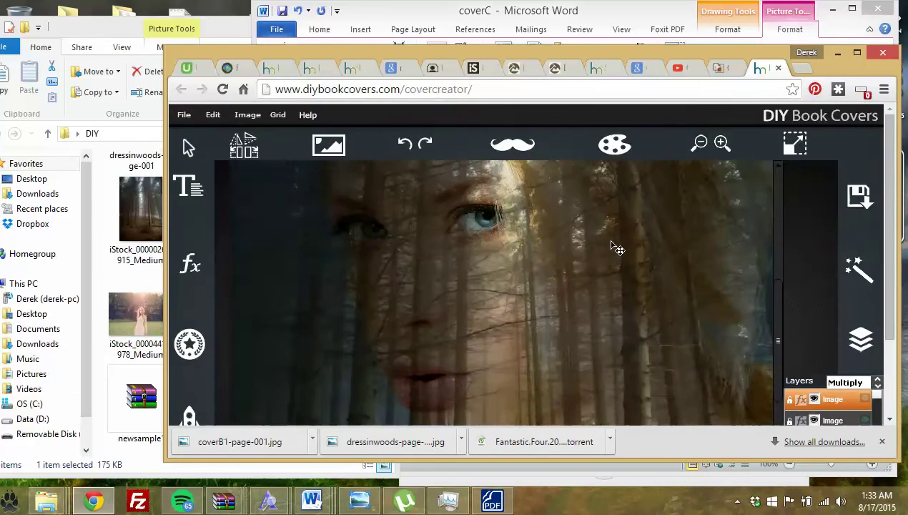
scroll(613, 248, down, 2)
scroll(613, 250, up, 2)
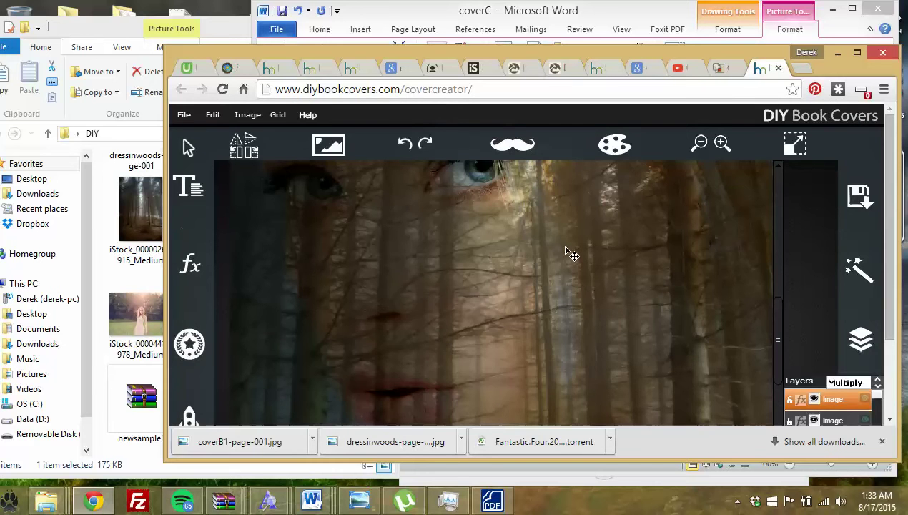
scroll(543, 245, down, 2)
scroll(551, 193, down, 2)
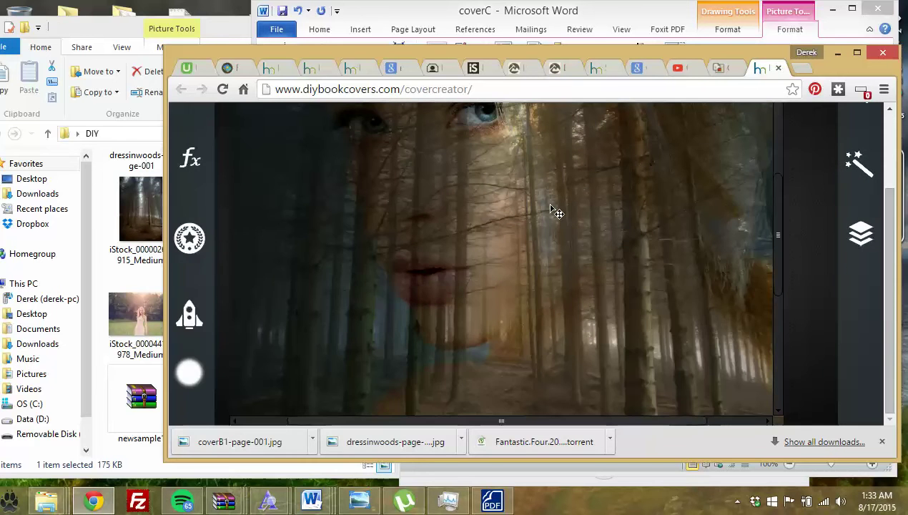
scroll(610, 270, down, 3)
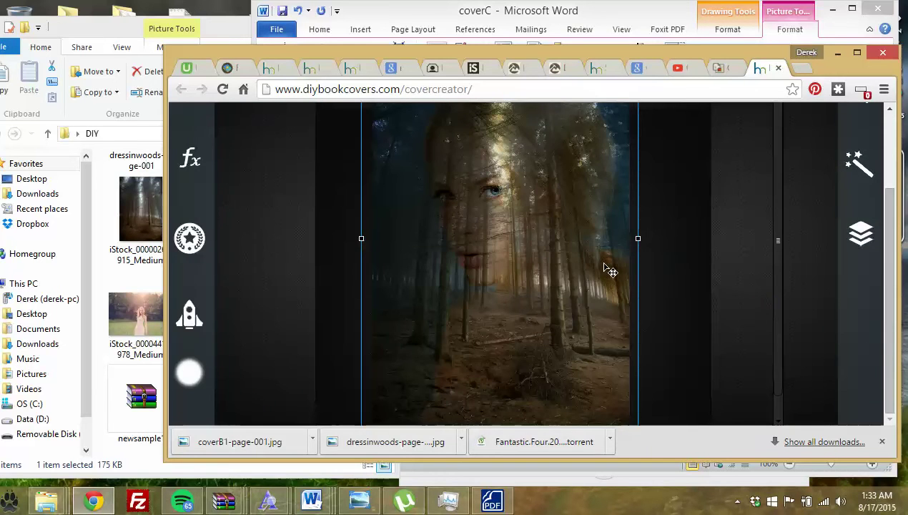
click(669, 248)
scroll(696, 248, up, 2)
scroll(697, 249, down, 1)
scroll(697, 250, down, 1)
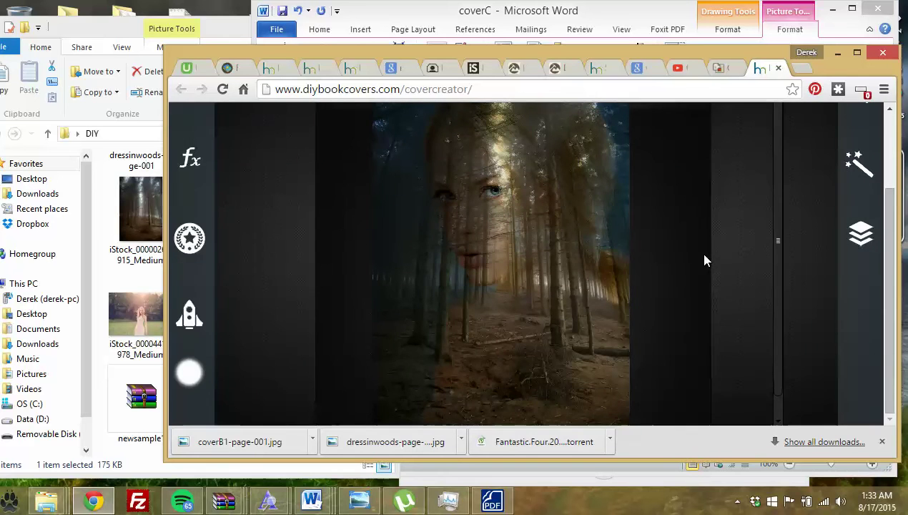
Return to Word, close Format Picture and delete the blue-background face picture.
drag(572, 63, 656, 264)
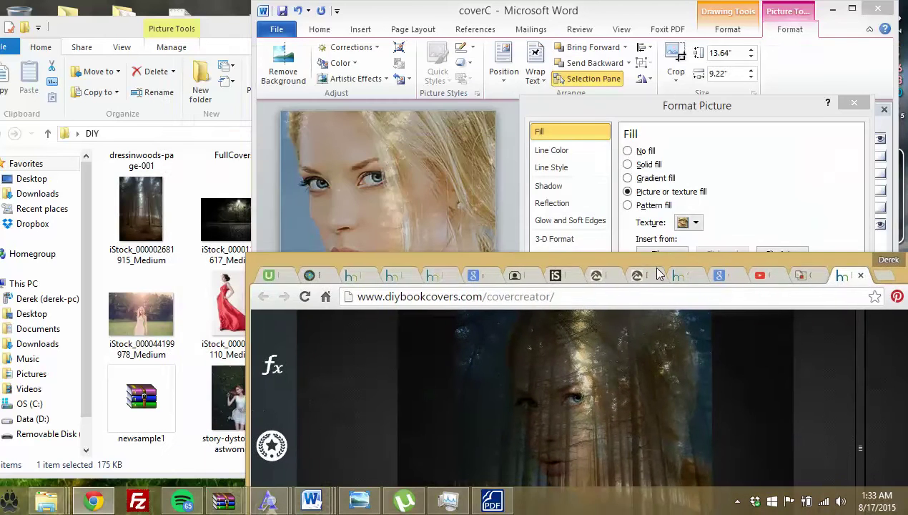
click(442, 135)
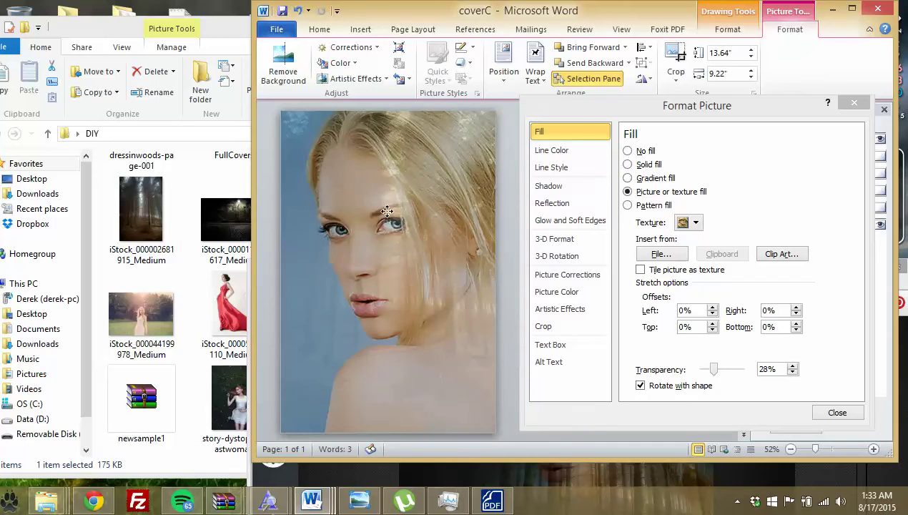
click(837, 412)
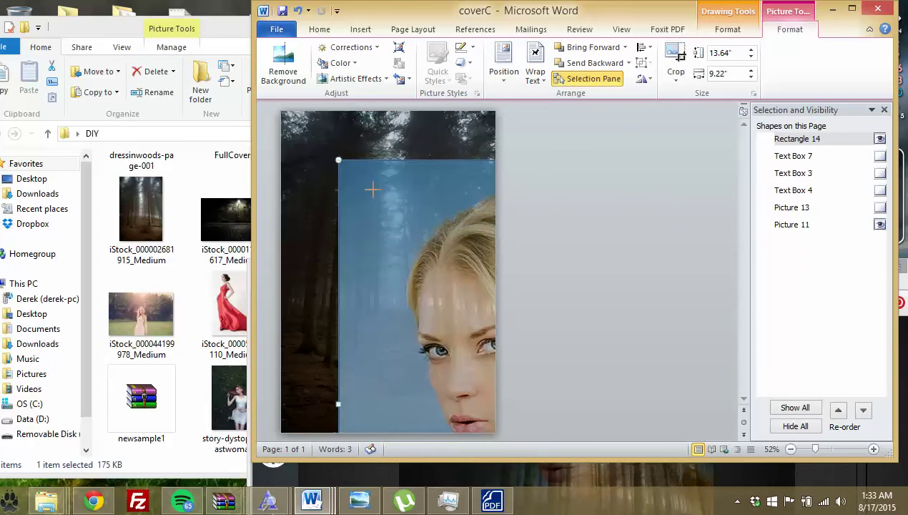
mouse_move(371, 189)
mouse_down()
mouse_move(475, 341)
mouse_move(398, 278)
mouse_up()
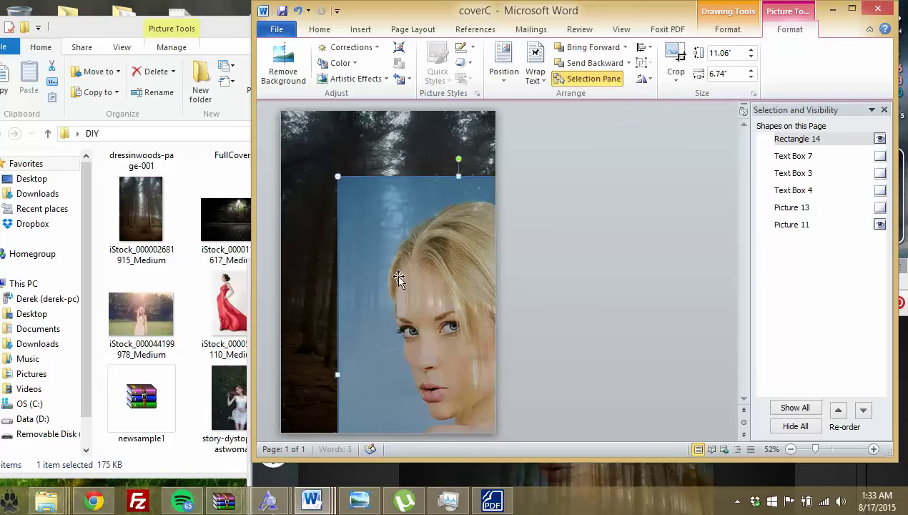
key(Delete)
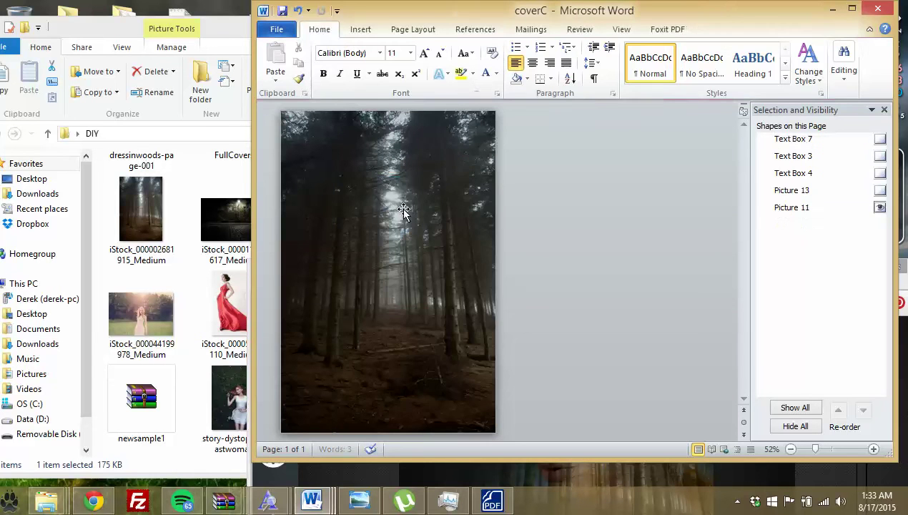
Show Picture 13's cut-out portrait and enlarge it at the lower right over the forest.
click(879, 190)
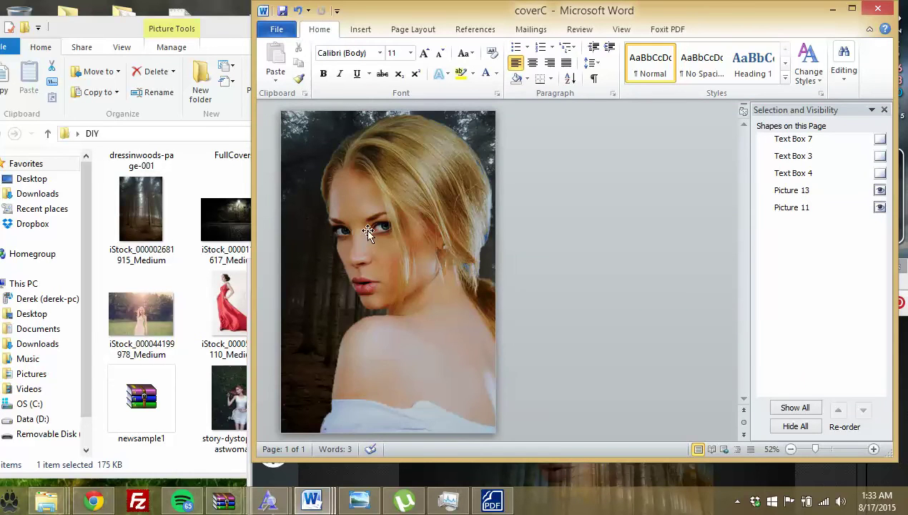
mouse_move(362, 168)
mouse_down()
mouse_move(406, 248)
mouse_move(361, 217)
mouse_up()
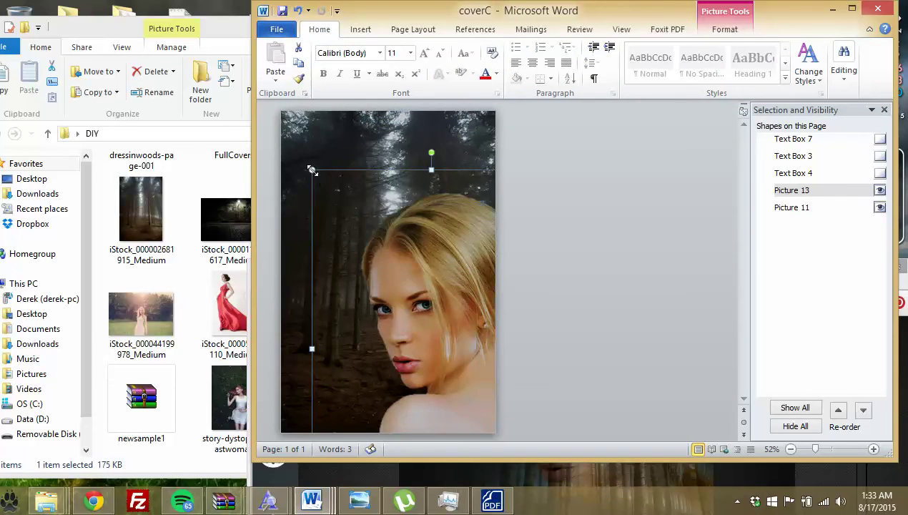
drag(310, 168, 390, 286)
drag(456, 371, 410, 291)
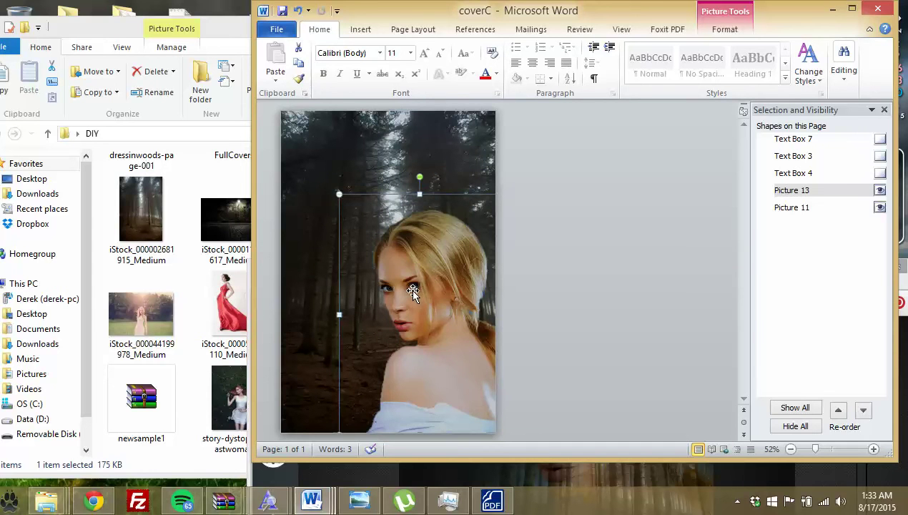
click(510, 149)
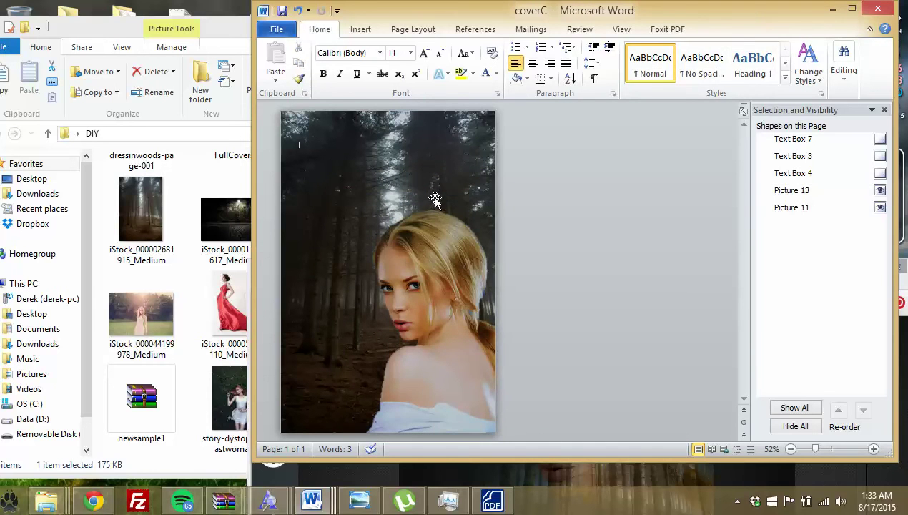
Unhide Text Box 4 and replace its text with 'Title'.
click(879, 173)
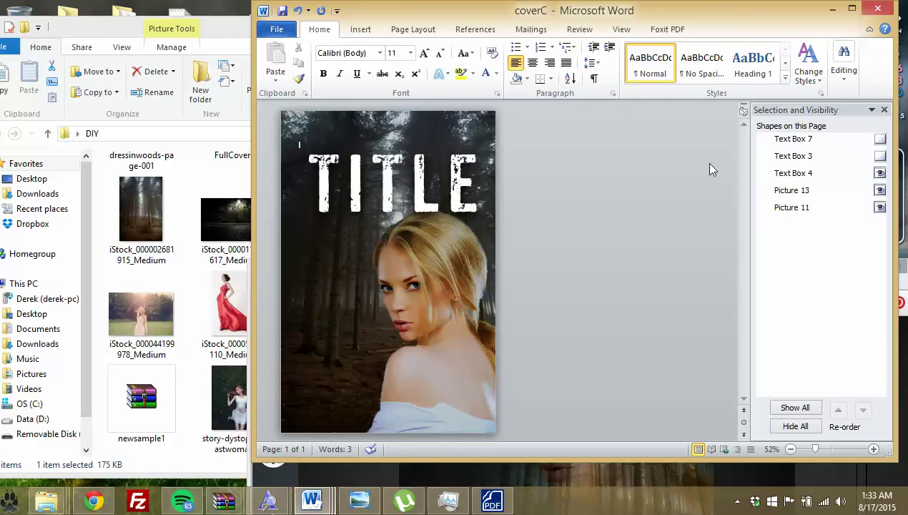
drag(471, 171, 276, 152)
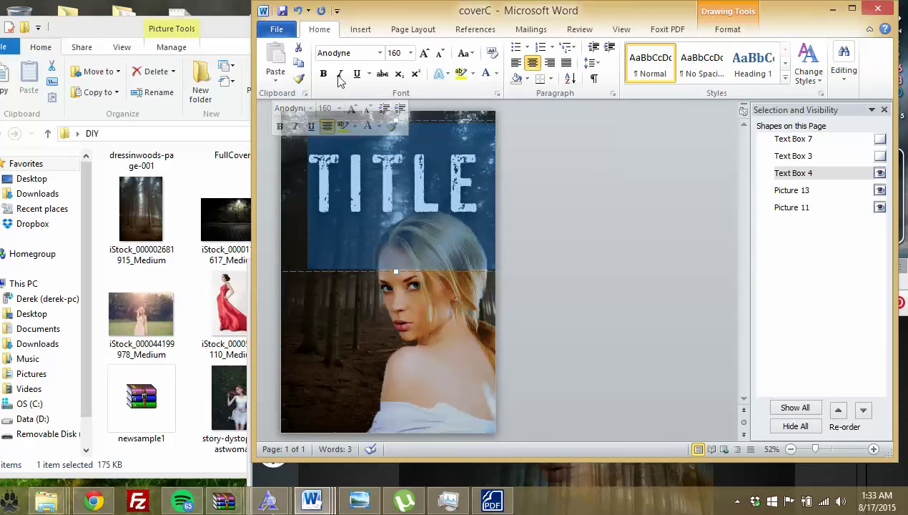
click(381, 53)
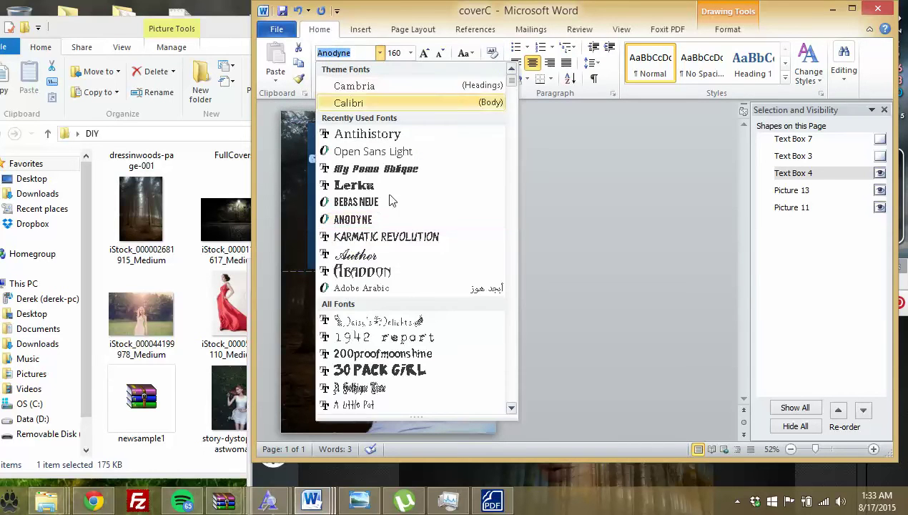
click(383, 255)
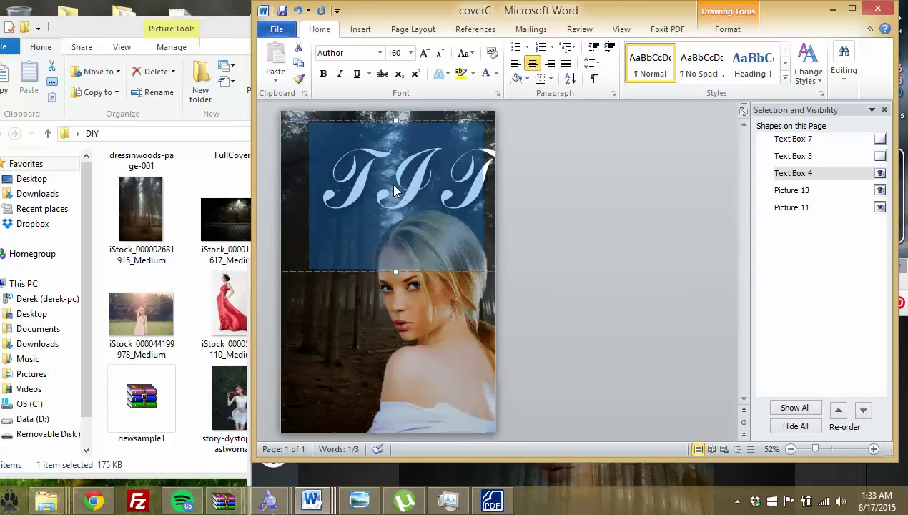
text(Title)
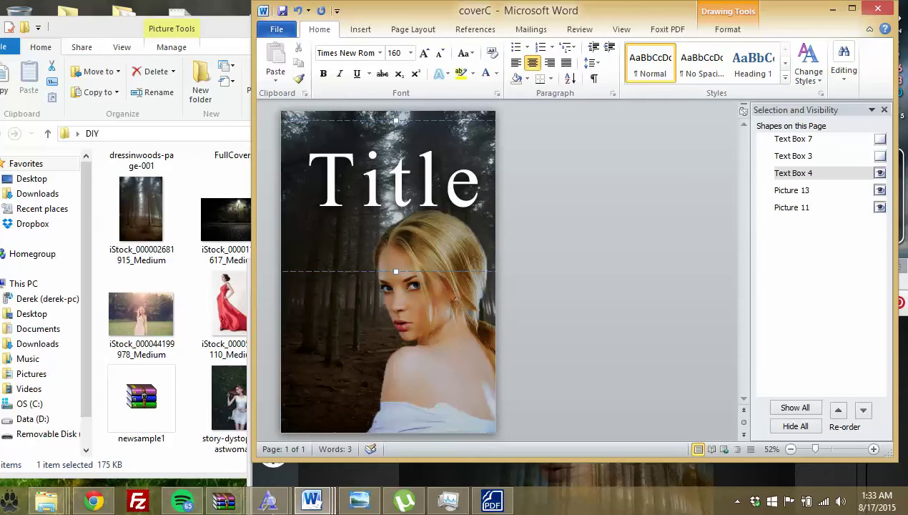
Set the word 'Title' in the Shine Pro font.
drag(484, 178, 308, 179)
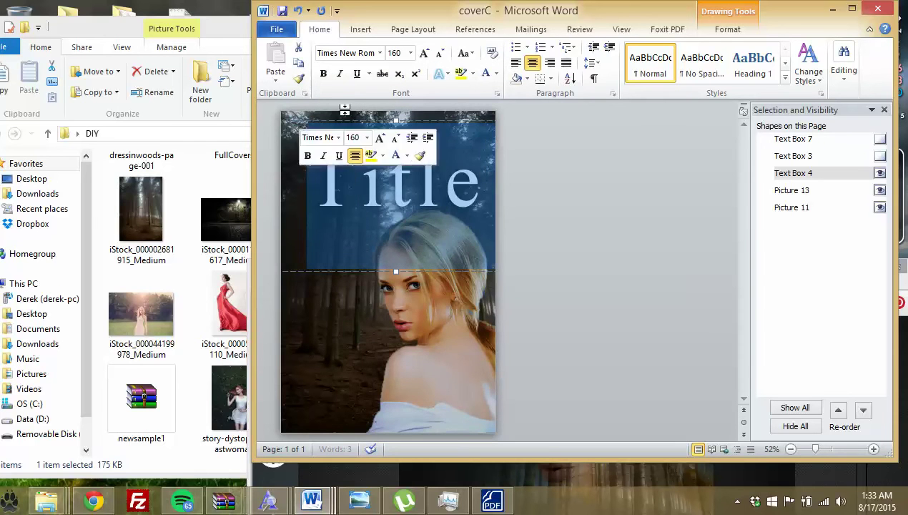
click(382, 59)
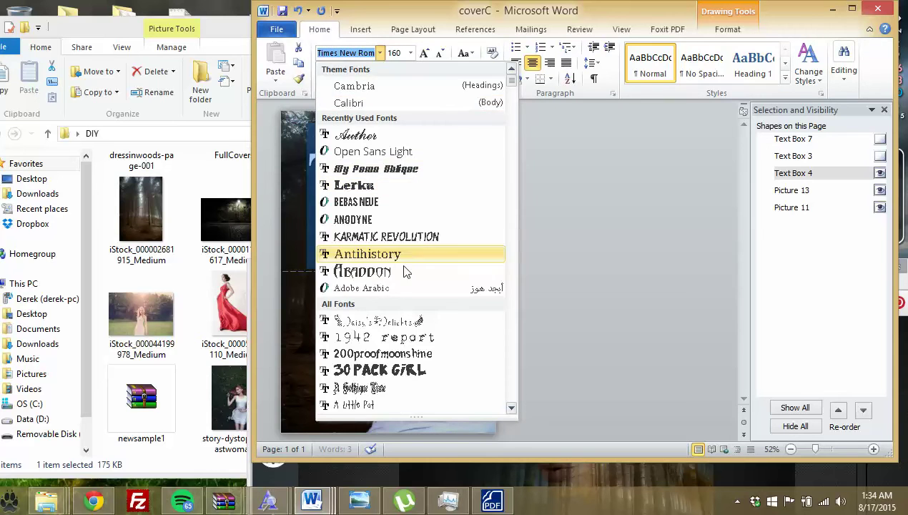
scroll(496, 137, down, 5)
drag(512, 82, 525, 343)
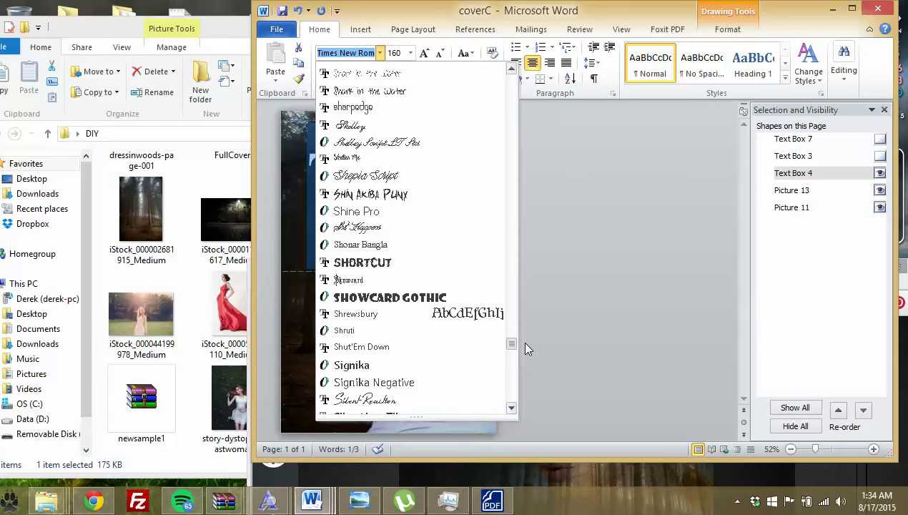
click(397, 210)
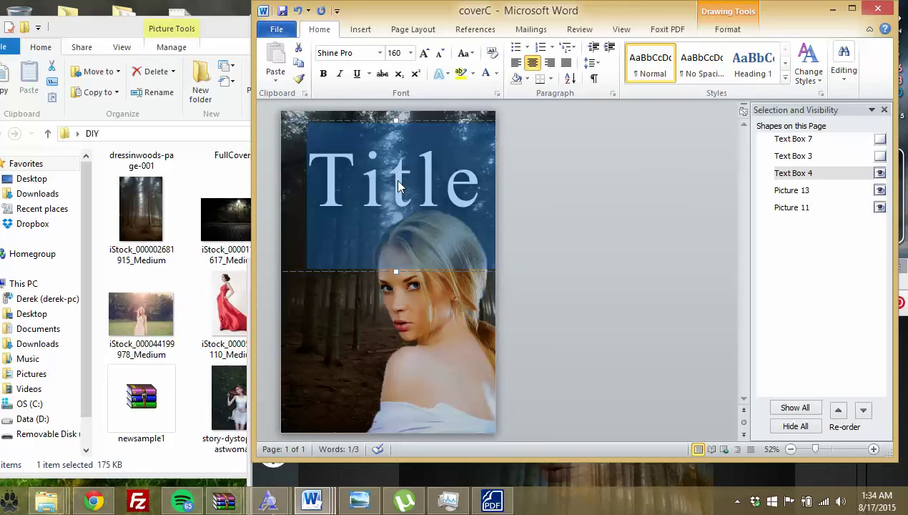
click(394, 179)
Change the title's font to Accidental Presidency.
double_click(323, 165)
click(358, 53)
click(379, 53)
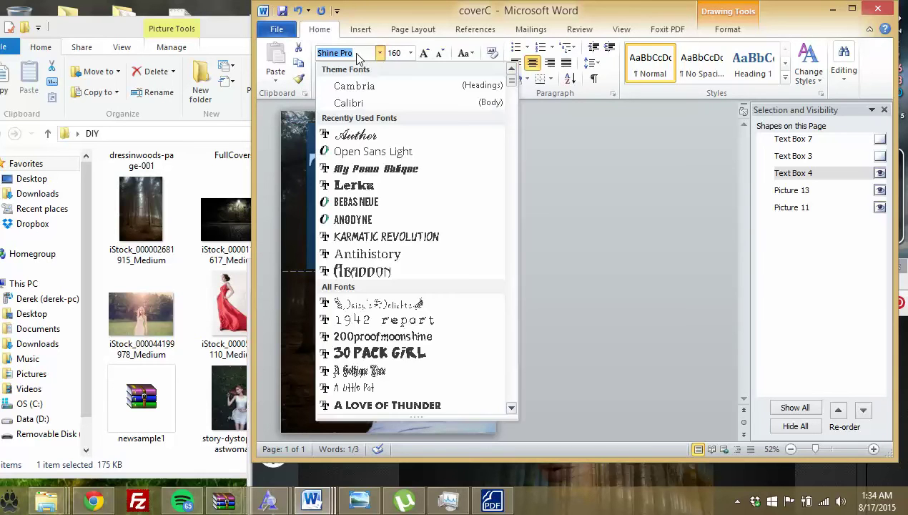
scroll(397, 263, down, 5)
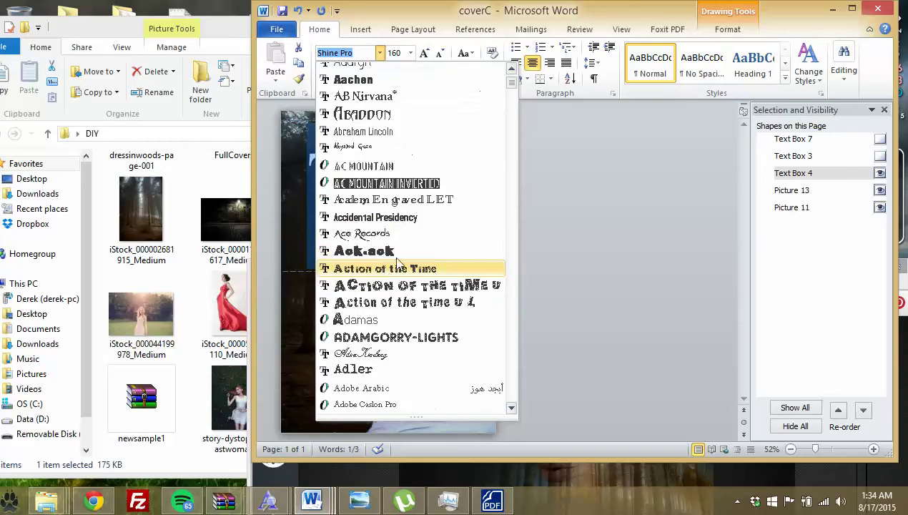
click(390, 216)
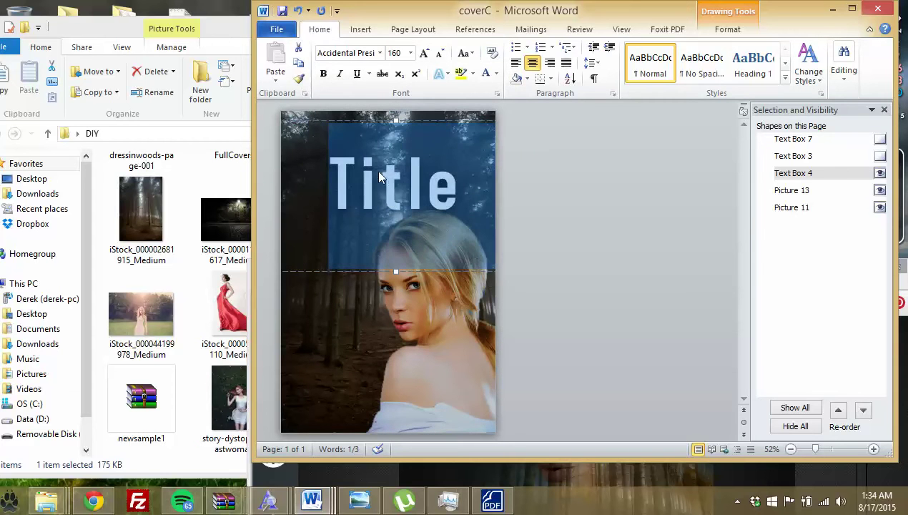
Retype the title word as 'TITLE' in capitals.
click(395, 178)
double_click(395, 177)
text(IT)
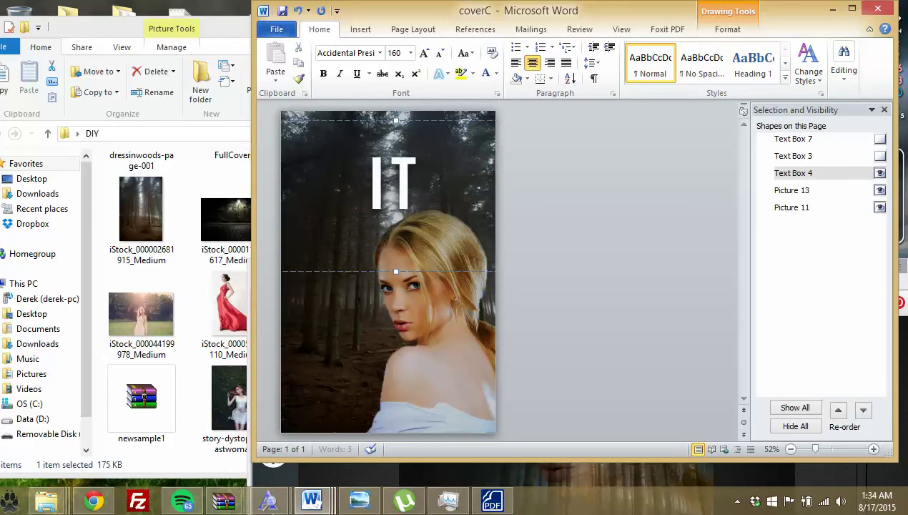
text(LE)
key(BackSpace)
key(BackSpace)
key(BackSpace)
key(BackSpace)
text(T)
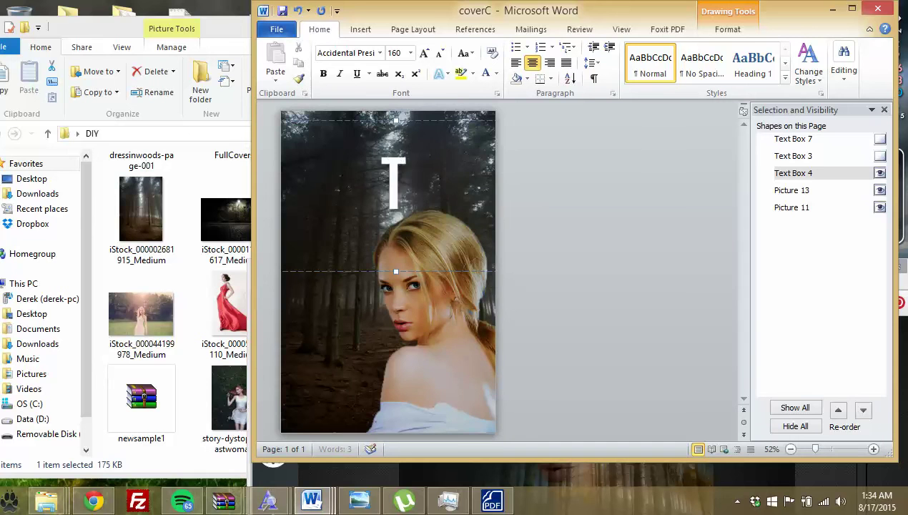
text(ITLE)
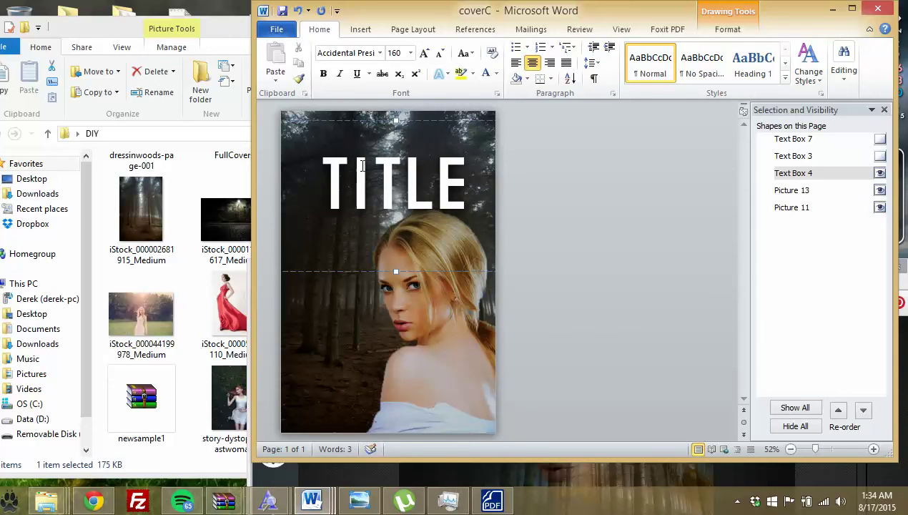
Nudge the TITLE text box slightly up and to the left.
drag(429, 119, 431, 105)
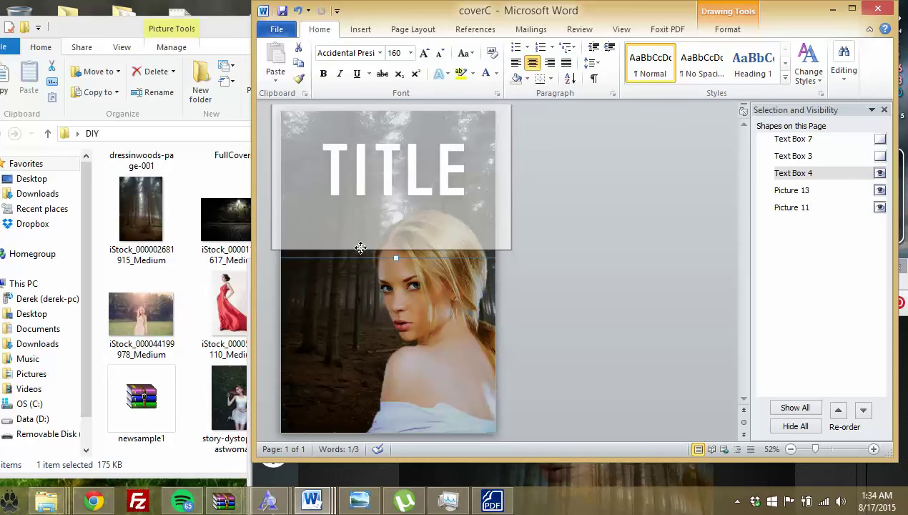
drag(367, 255, 360, 247)
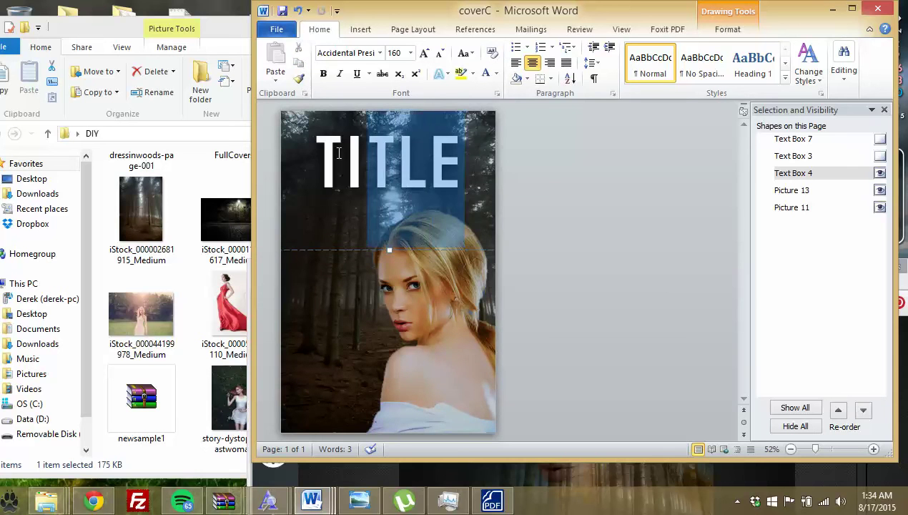
drag(433, 154, 334, 151)
click(368, 164)
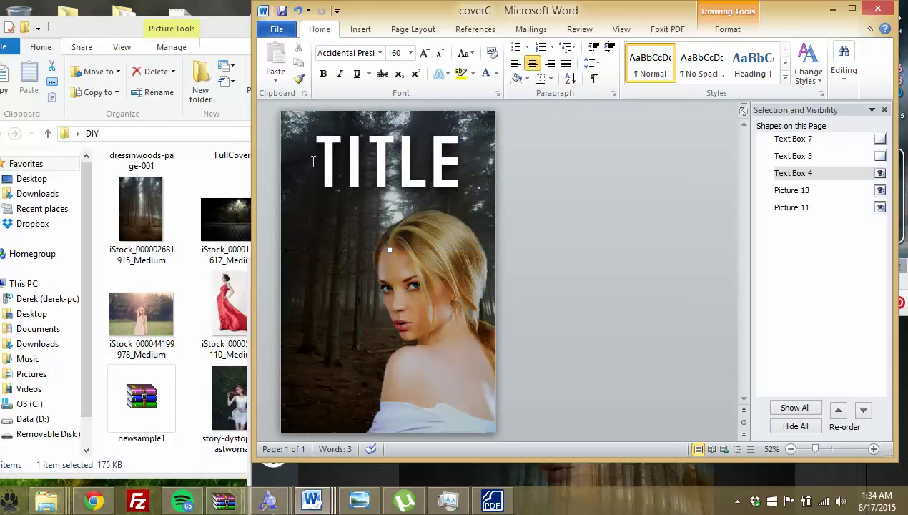
Apply a white-fill, orange-glow text effect to TITLE.
drag(319, 150, 483, 166)
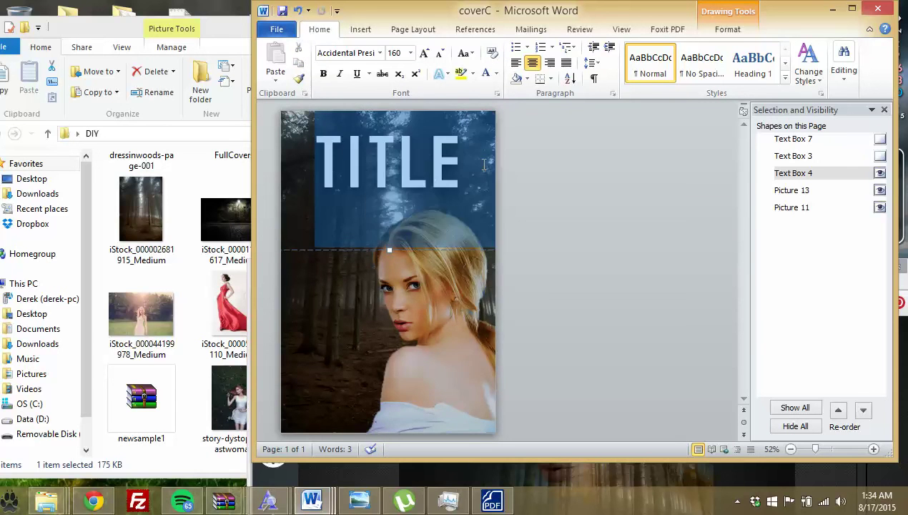
click(448, 79)
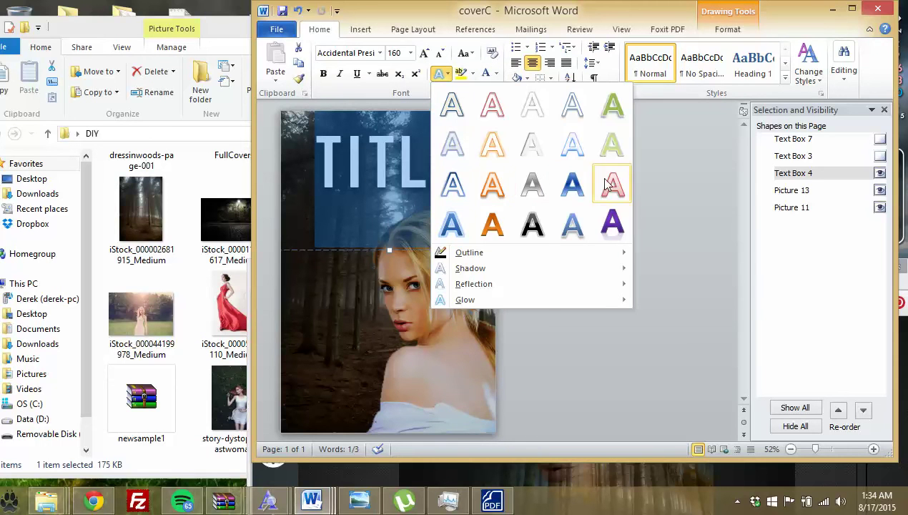
click(491, 146)
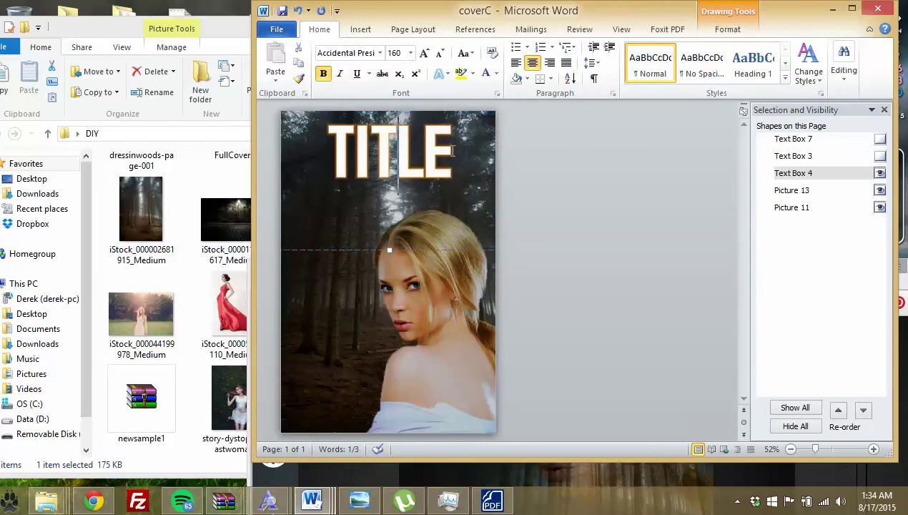
Expand TITLE's character spacing by 9.4 pt in the Font dialog's Advanced settings.
drag(452, 150, 314, 147)
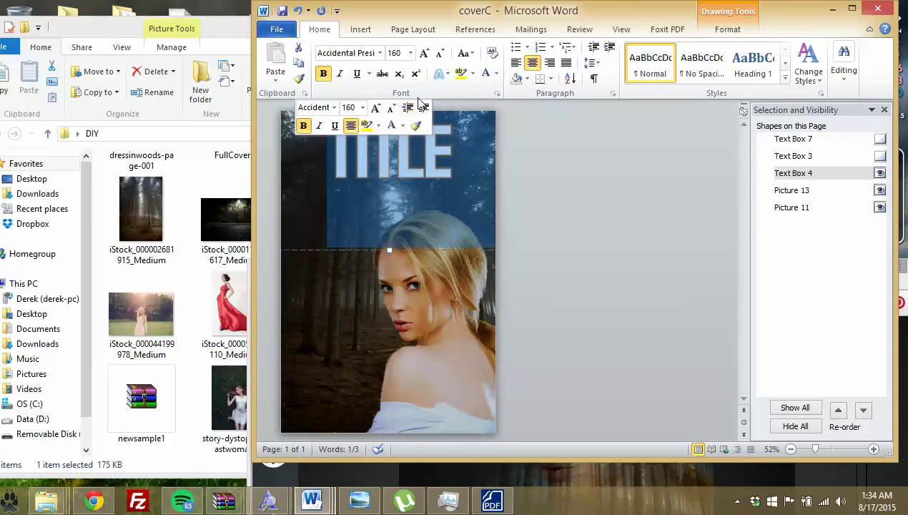
click(495, 92)
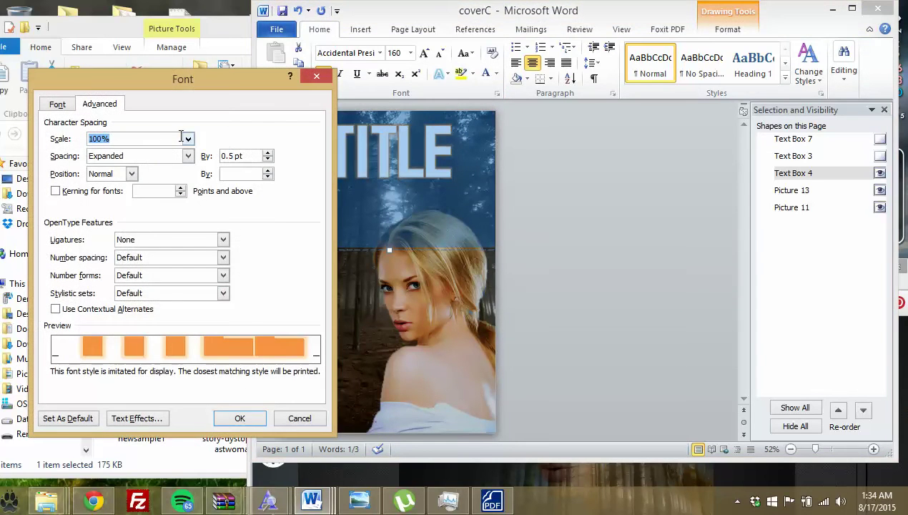
click(268, 153)
click(242, 419)
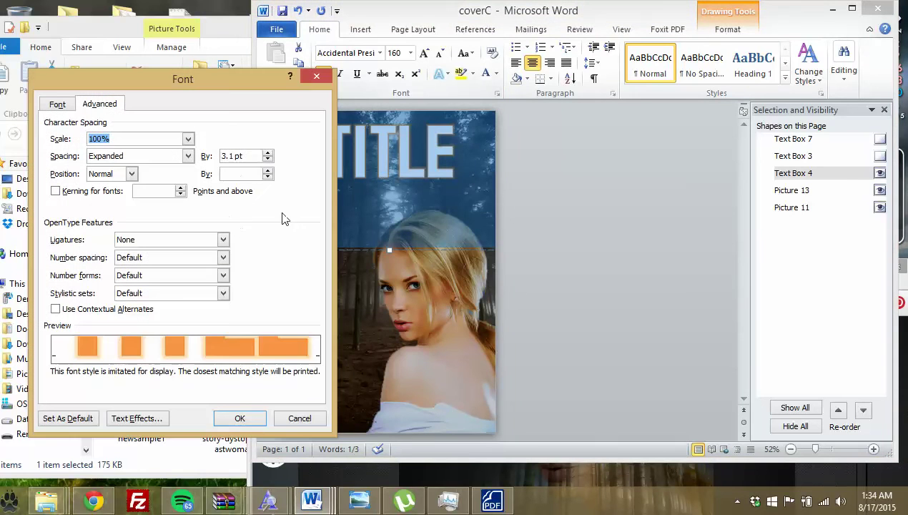
click(267, 153)
click(240, 418)
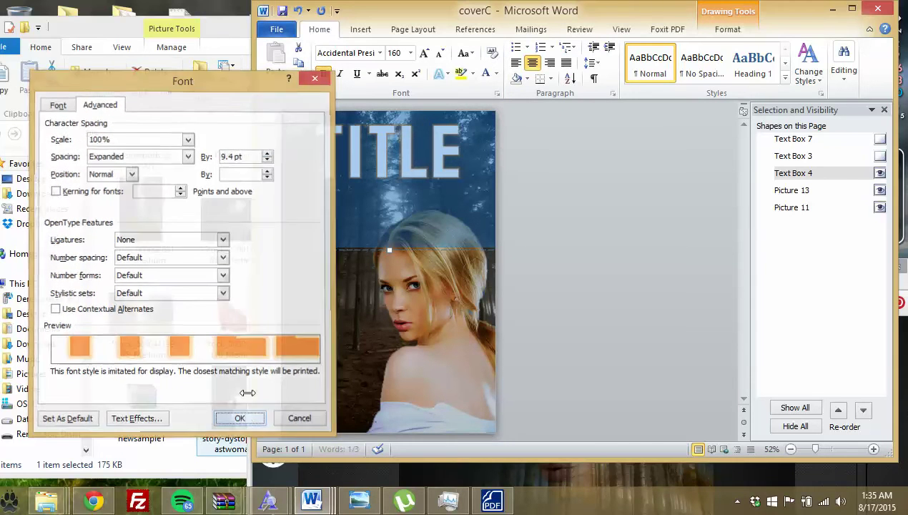
click(380, 204)
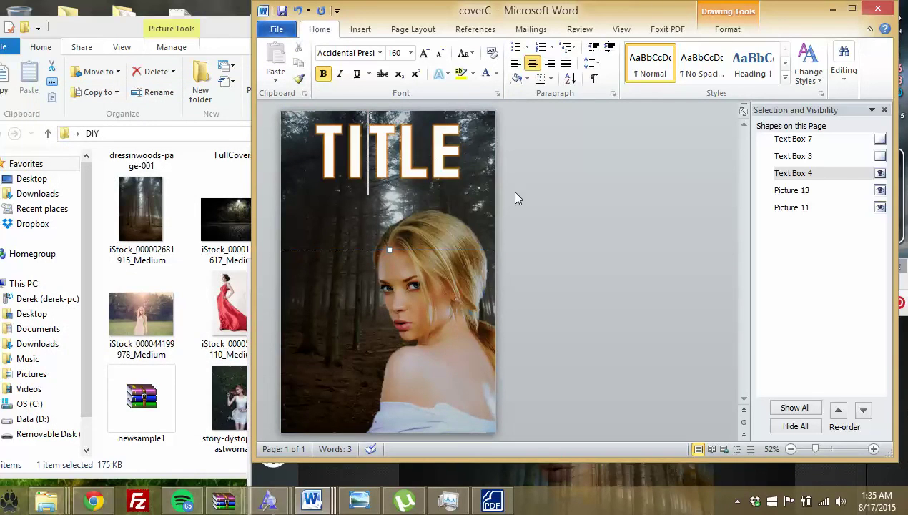
In Format Shape, set the title box's glow to 35% transparency and its soft edges to 30 pt.
click(518, 198)
double_click(429, 153)
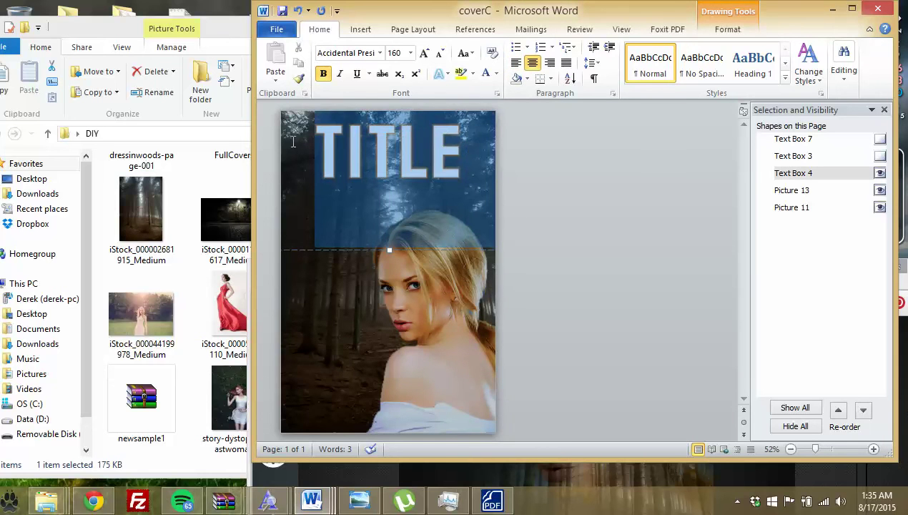
right_click(422, 159)
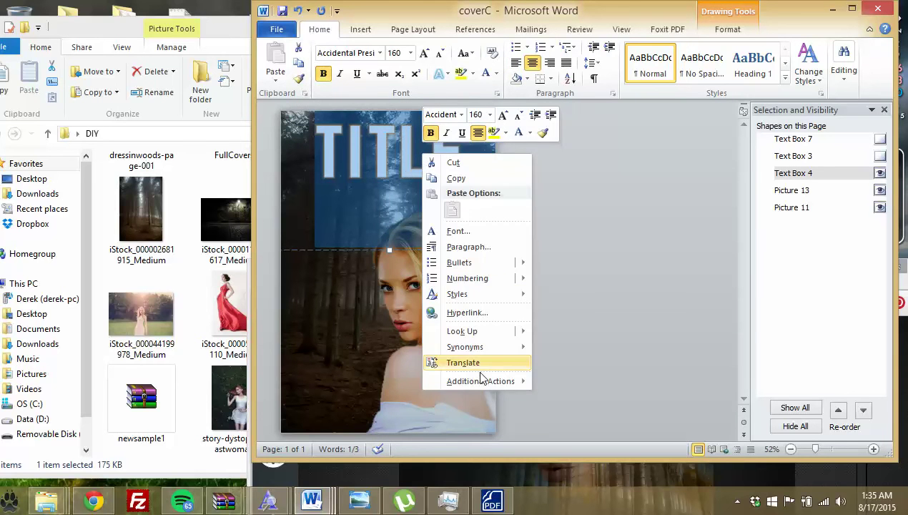
right_click(353, 254)
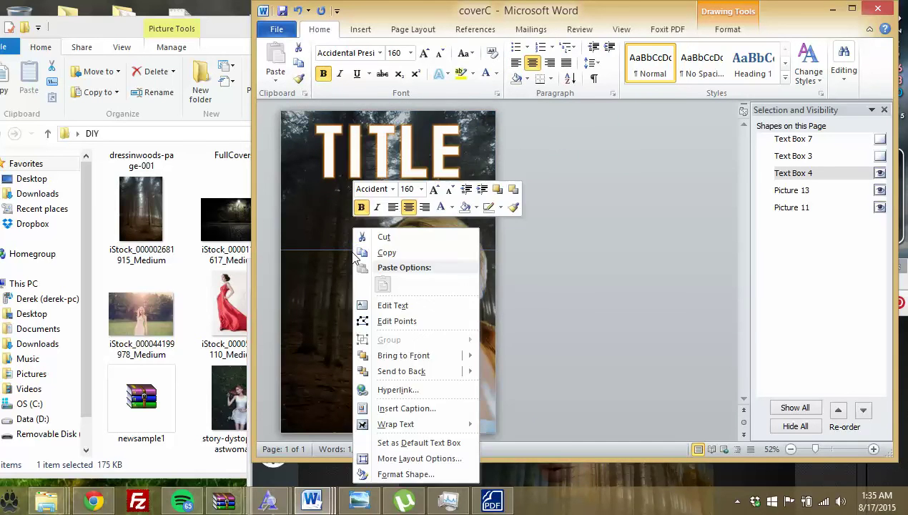
click(411, 474)
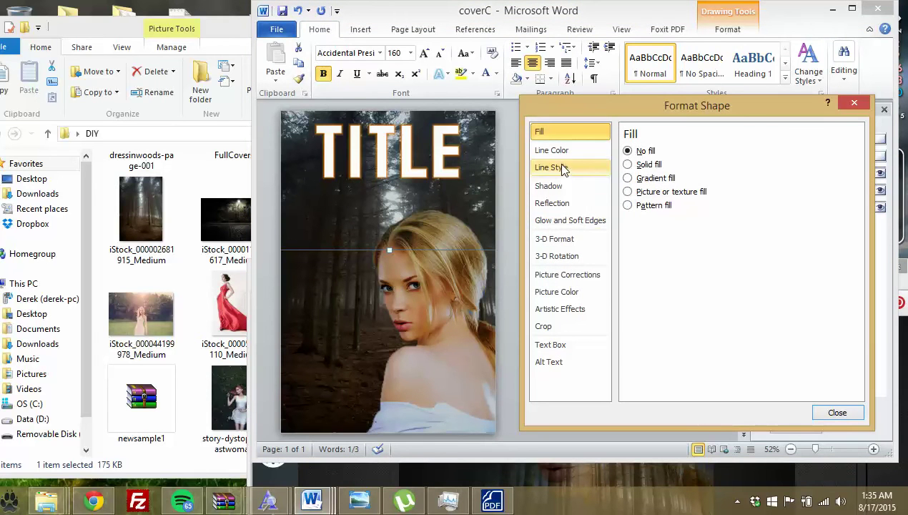
click(560, 223)
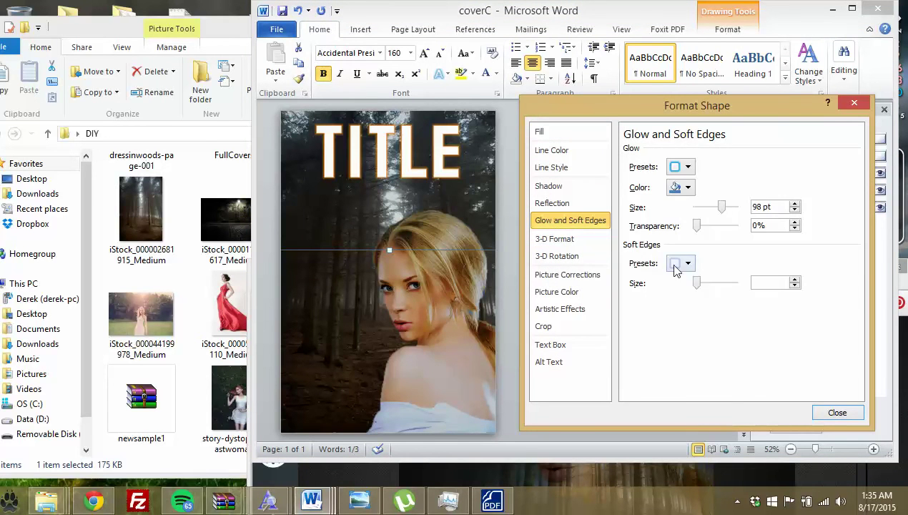
mouse_move(697, 226)
mouse_down()
mouse_move(713, 226)
mouse_move(695, 226)
mouse_up()
click(712, 285)
click(834, 412)
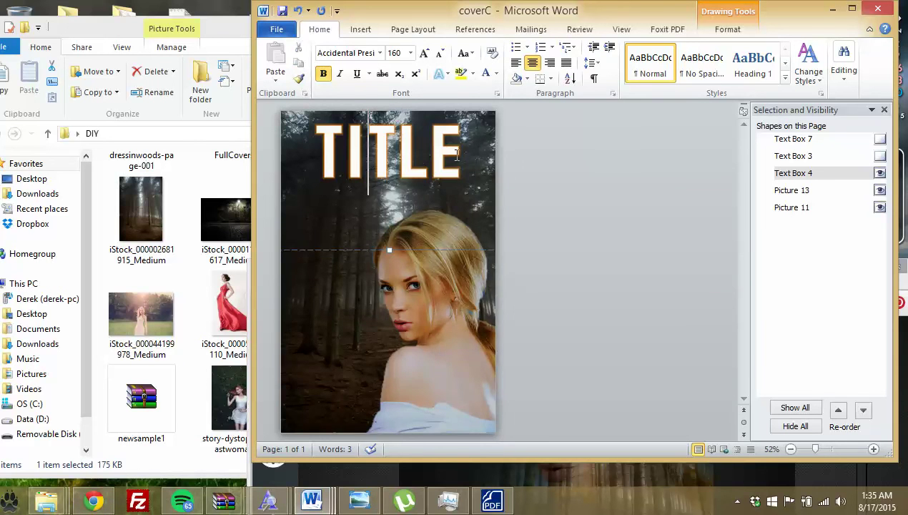
drag(457, 153, 298, 141)
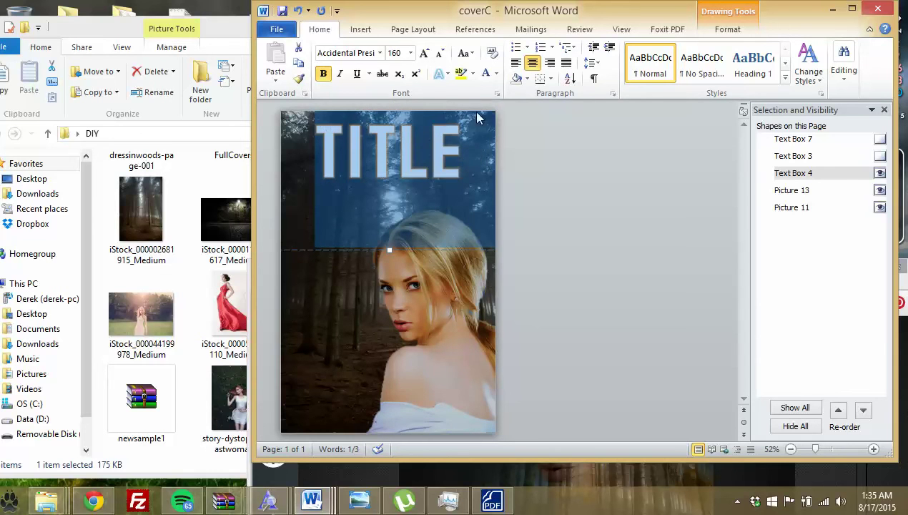
Unhide the AUTHOR and NAME text boxes and move them together up and slightly left.
click(578, 140)
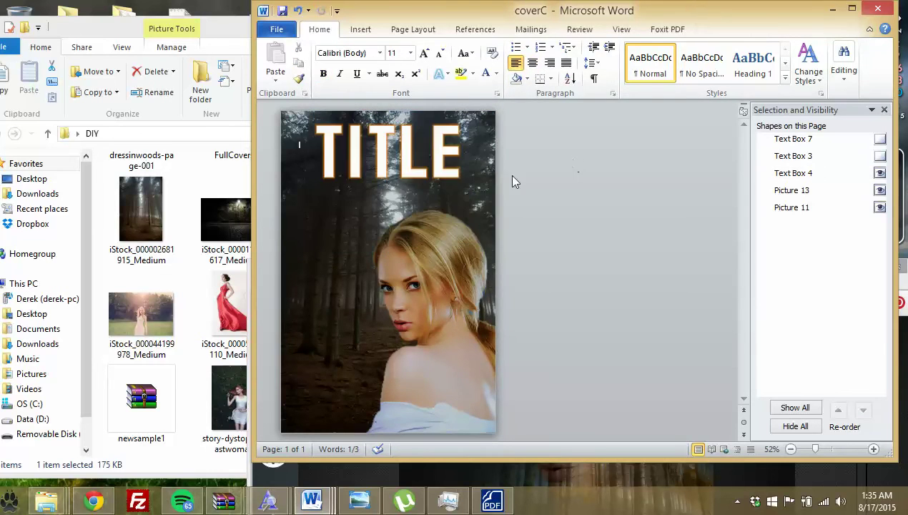
click(880, 156)
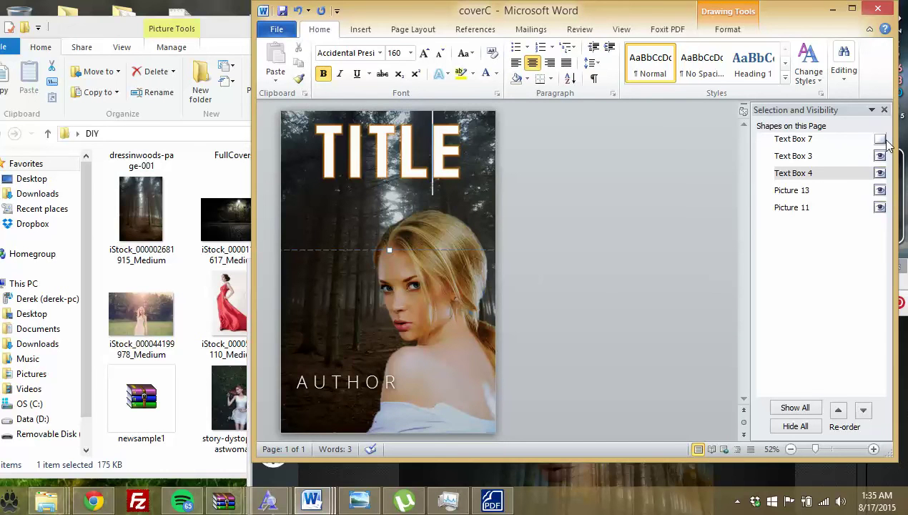
click(880, 140)
click(365, 382)
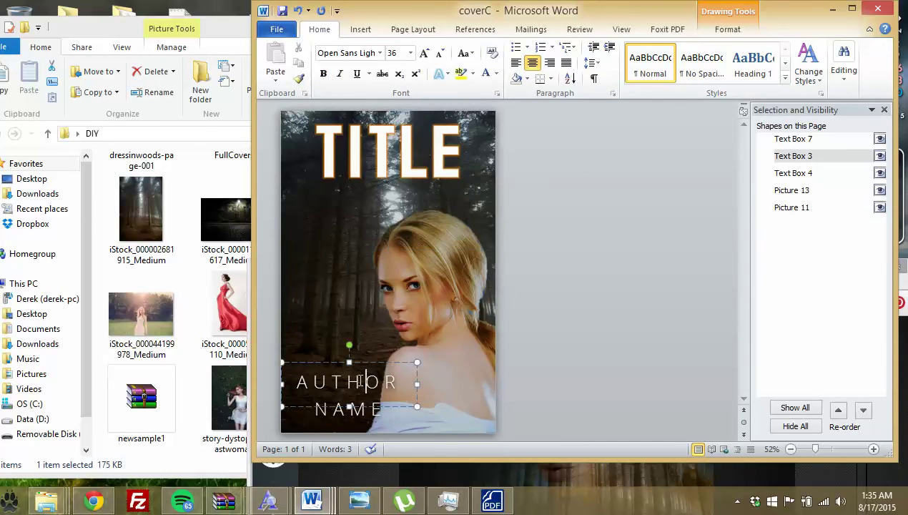
click(361, 406)
shift+click(347, 382)
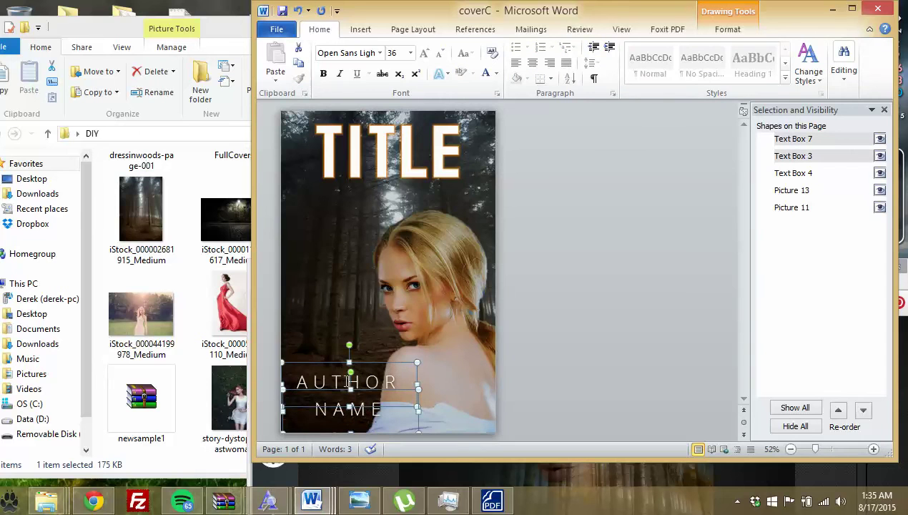
drag(370, 389, 358, 351)
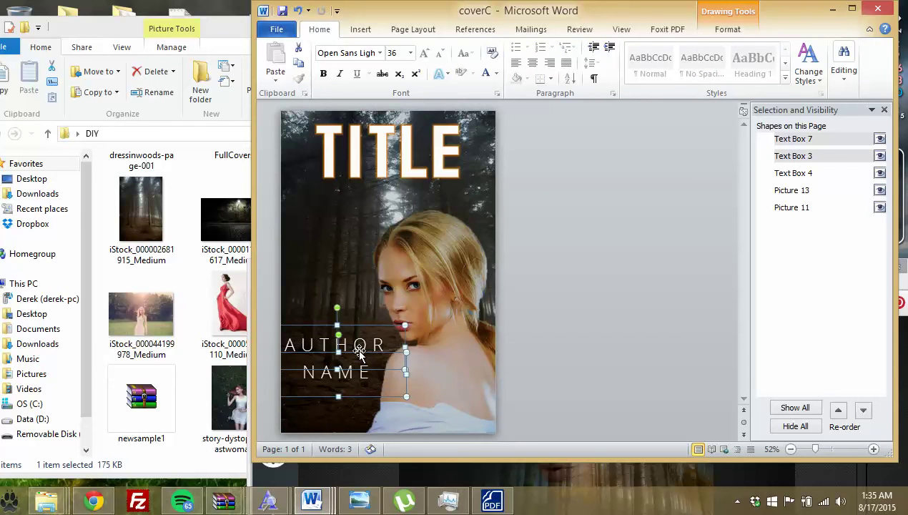
click(580, 312)
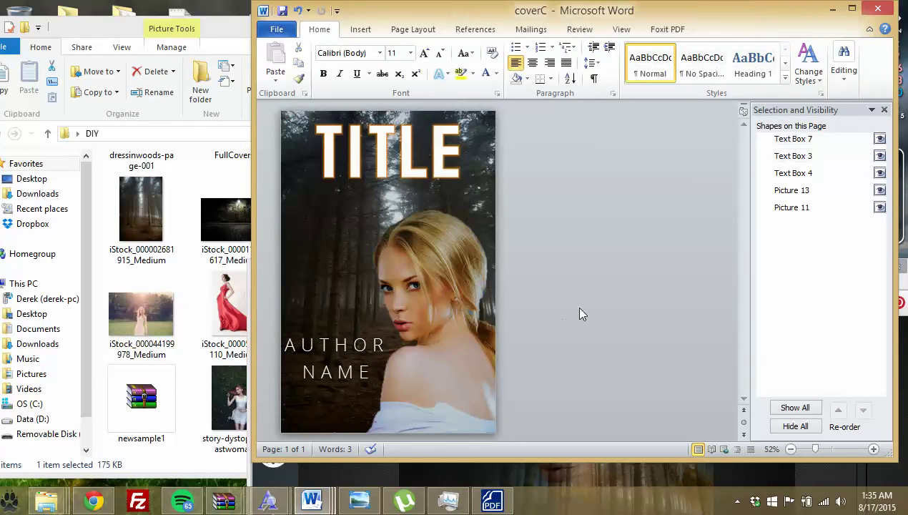
Shift the blonde portrait right and enlarge it from its top-left corner.
click(336, 344)
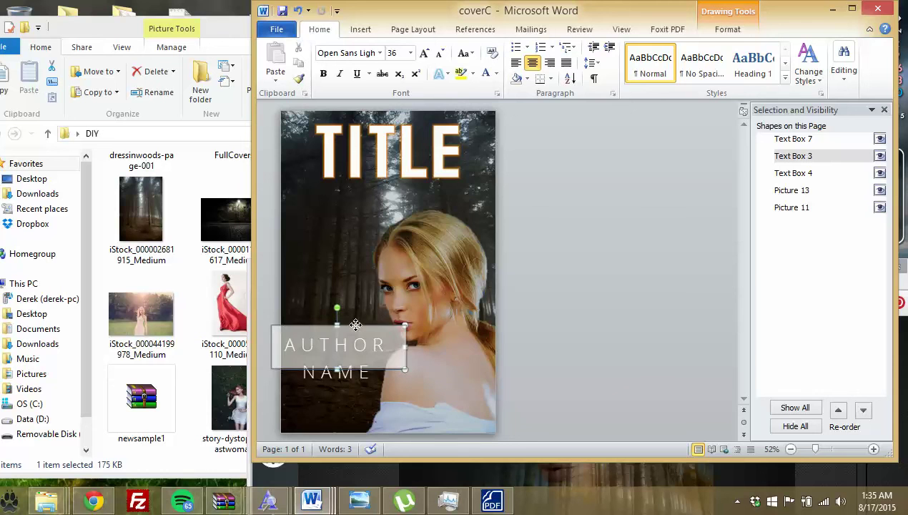
click(460, 293)
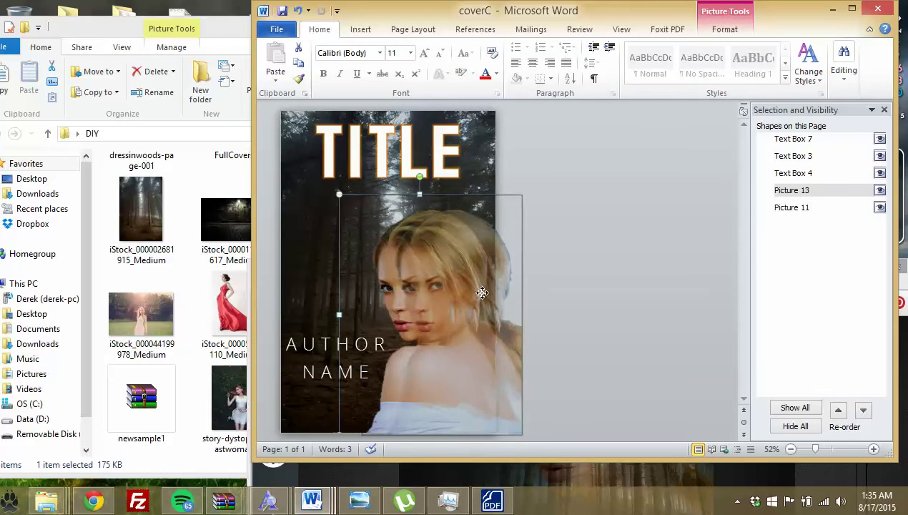
drag(460, 293, 528, 305)
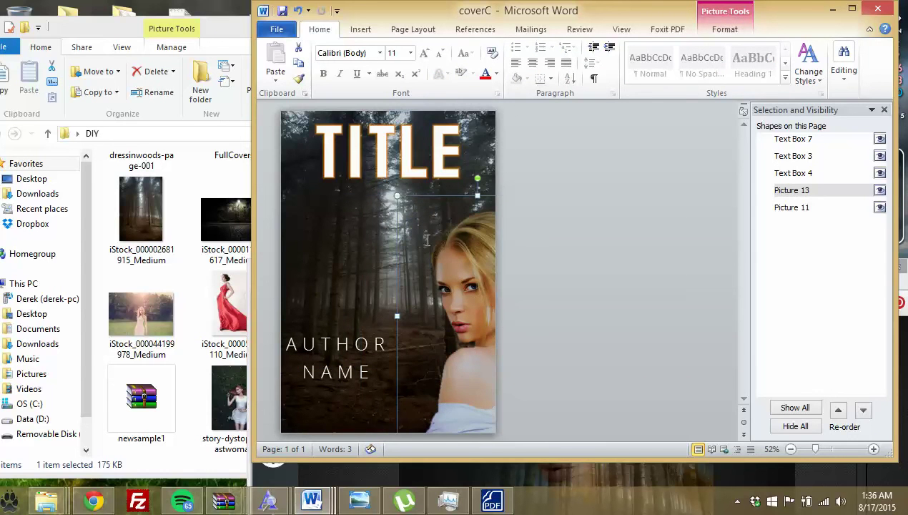
drag(394, 192, 334, 105)
drag(400, 278, 442, 276)
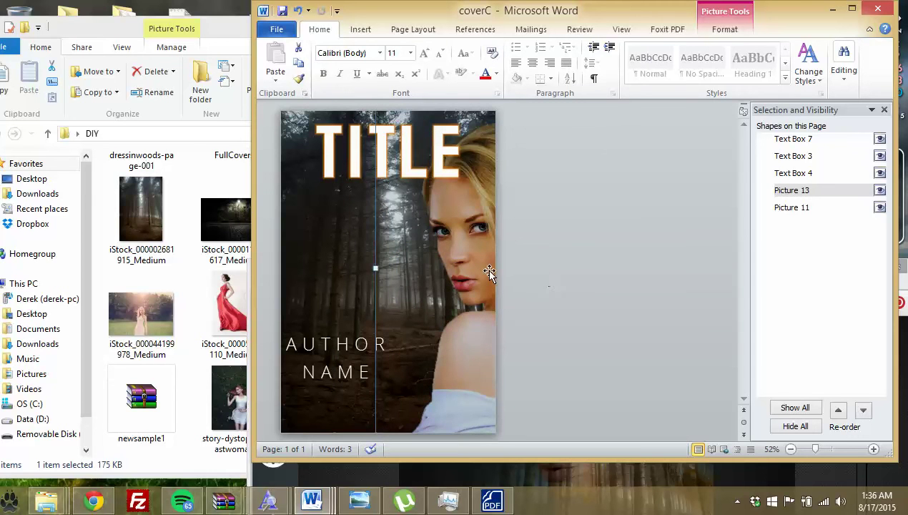
Move the TITLE box down to the middle of the cover and resize it to fit.
click(371, 169)
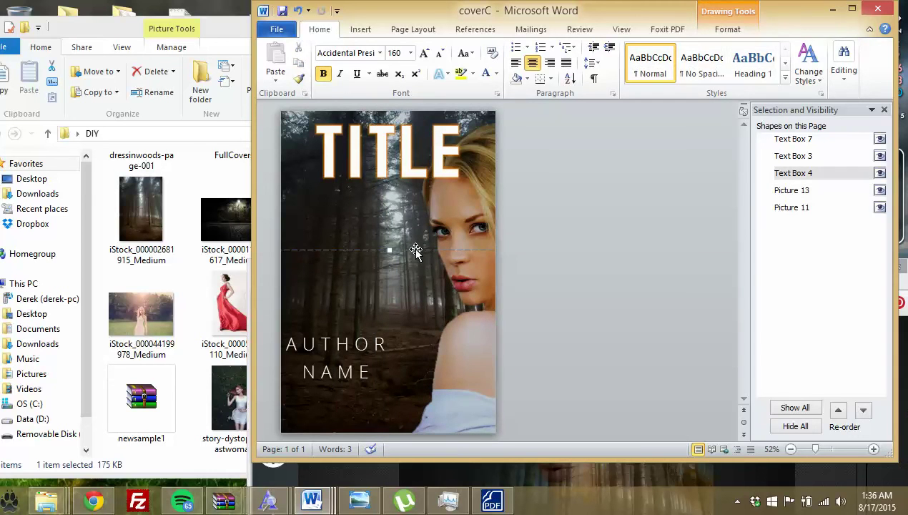
drag(413, 250, 388, 377)
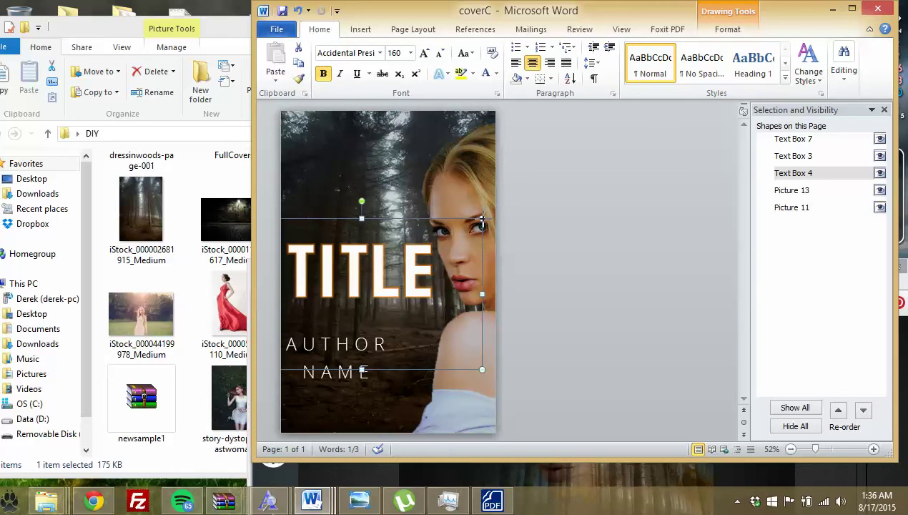
drag(482, 220, 456, 234)
drag(383, 234, 390, 241)
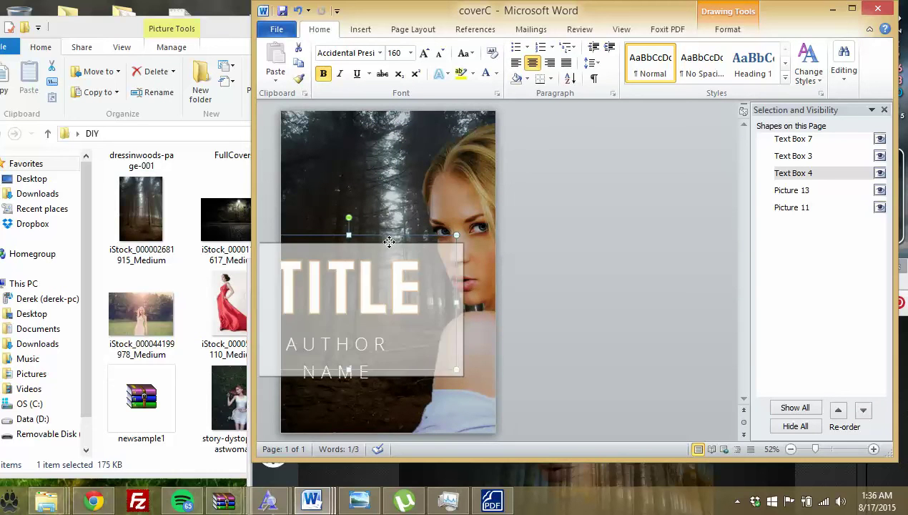
Delete the separate NAME box, set AUTHOR to 28 pt, and widen its box so NAME fits alongside.
click(346, 383)
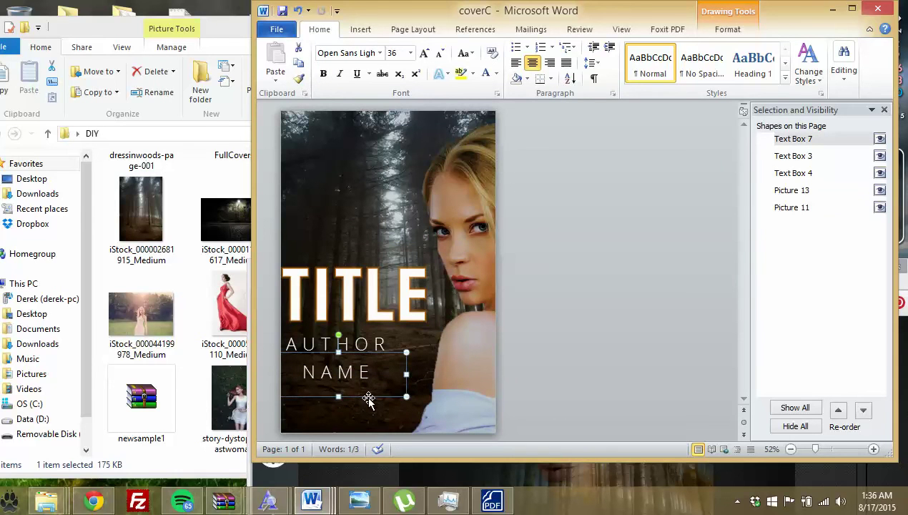
key(Delete)
click(370, 348)
drag(389, 345, 241, 337)
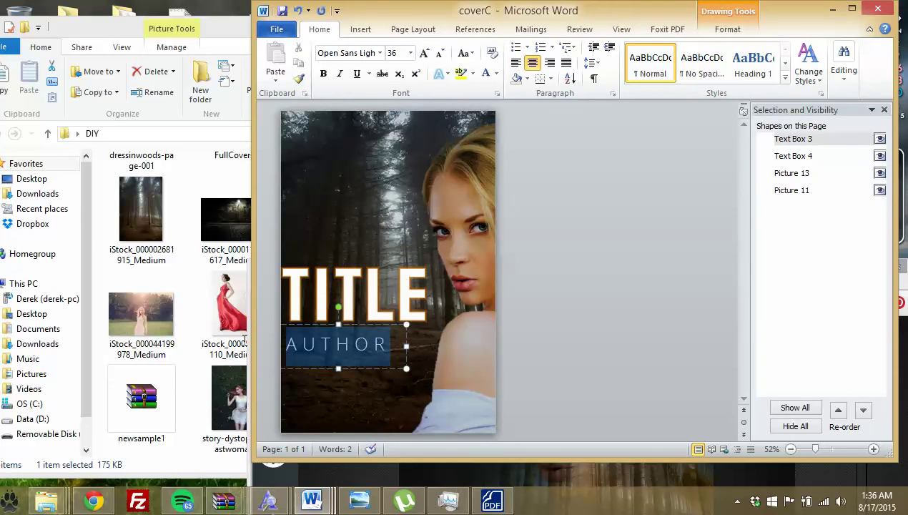
click(411, 54)
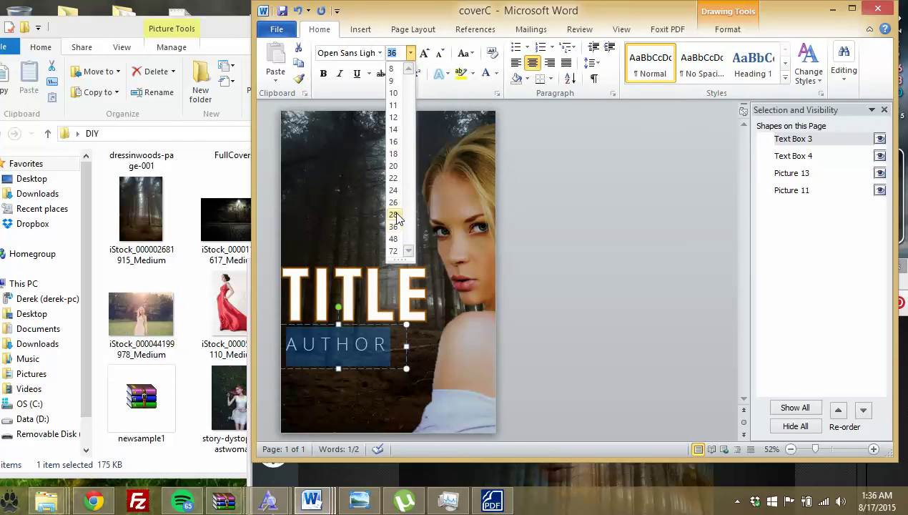
click(398, 213)
click(389, 341)
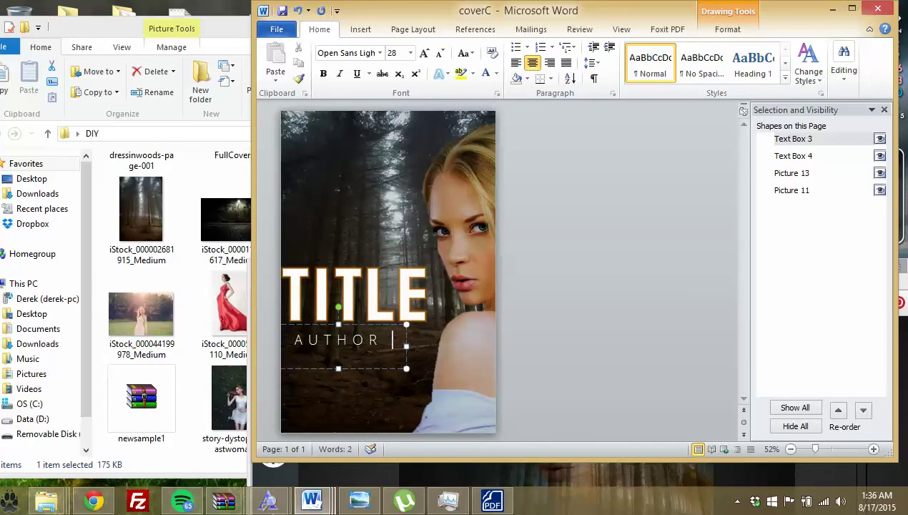
text(N)
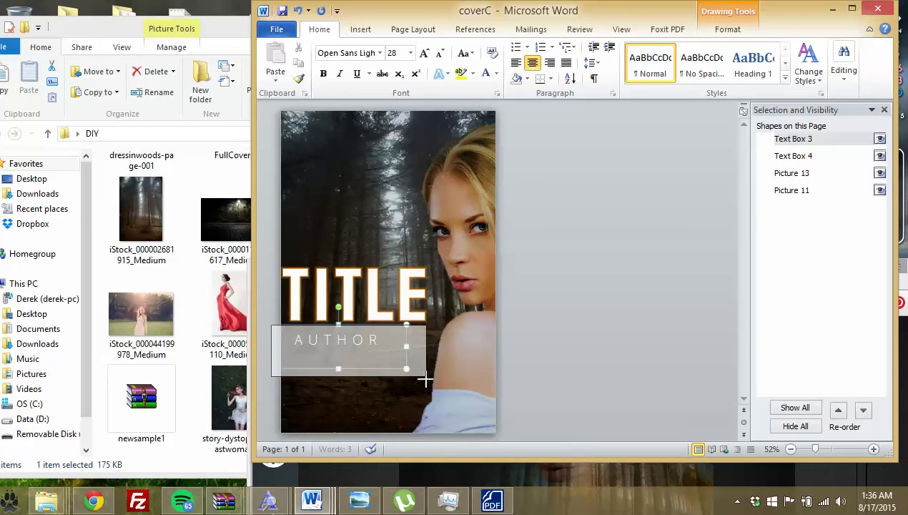
drag(425, 380, 447, 353)
Place the AUTHOR NAME line above TITLE and nudge TITLE slightly right.
mouse_move(399, 327)
mouse_down()
mouse_move(403, 348)
mouse_move(420, 251)
mouse_up()
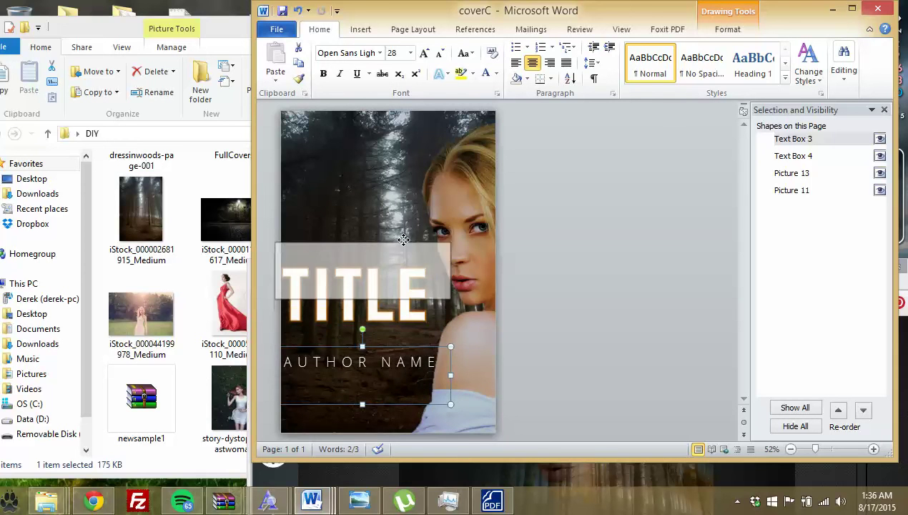
click(598, 293)
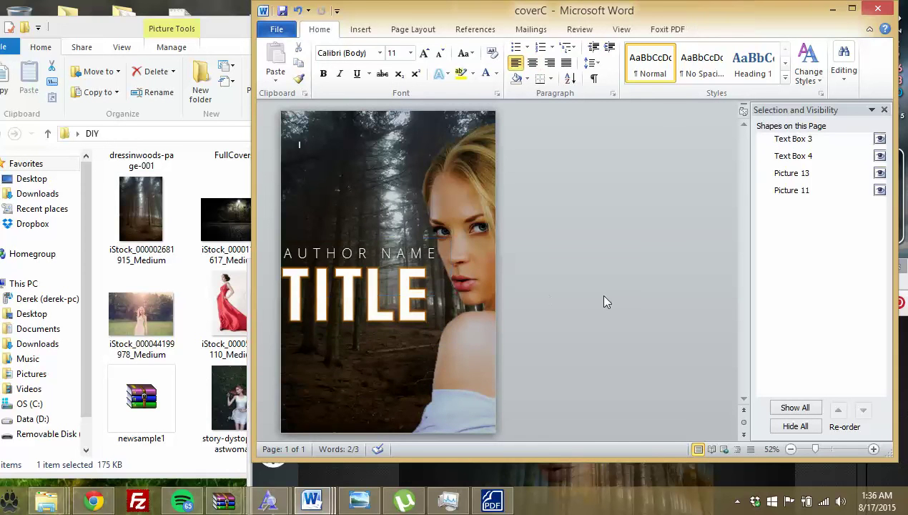
click(386, 308)
drag(441, 379, 444, 374)
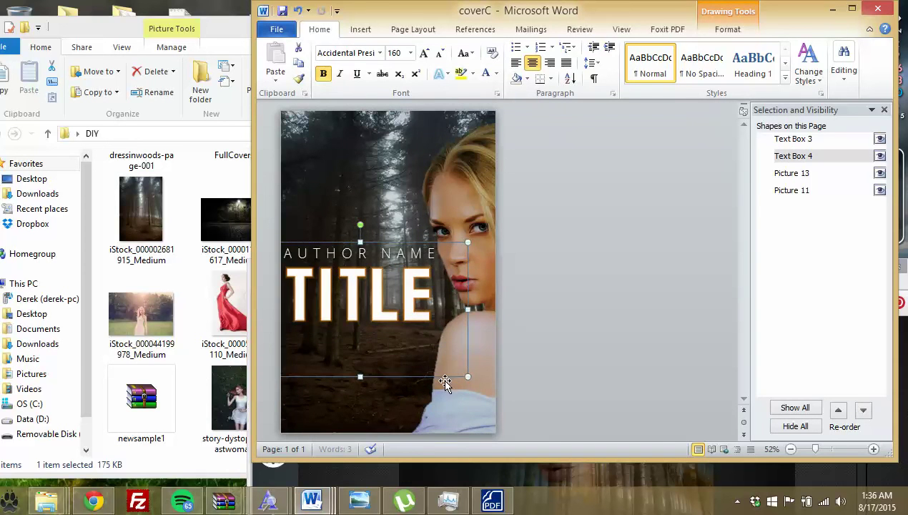
click(598, 340)
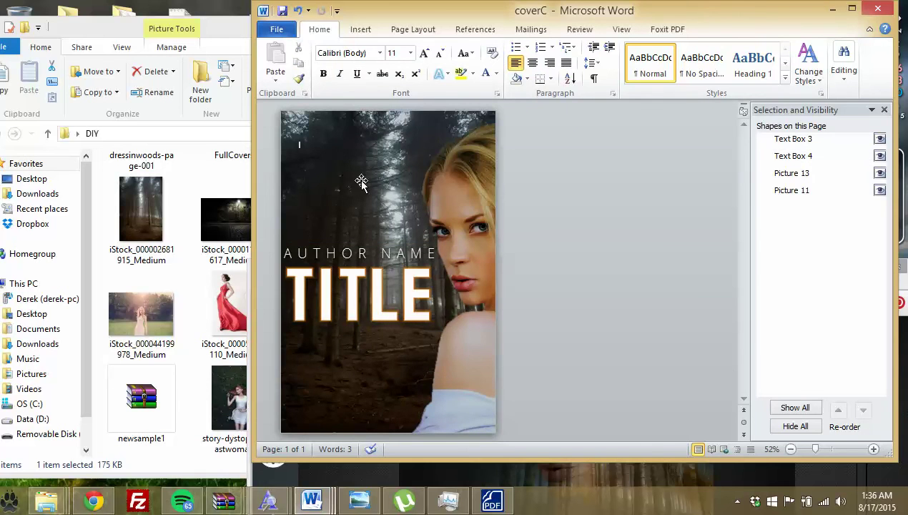
Save the cover as a new document named coverD.
click(277, 29)
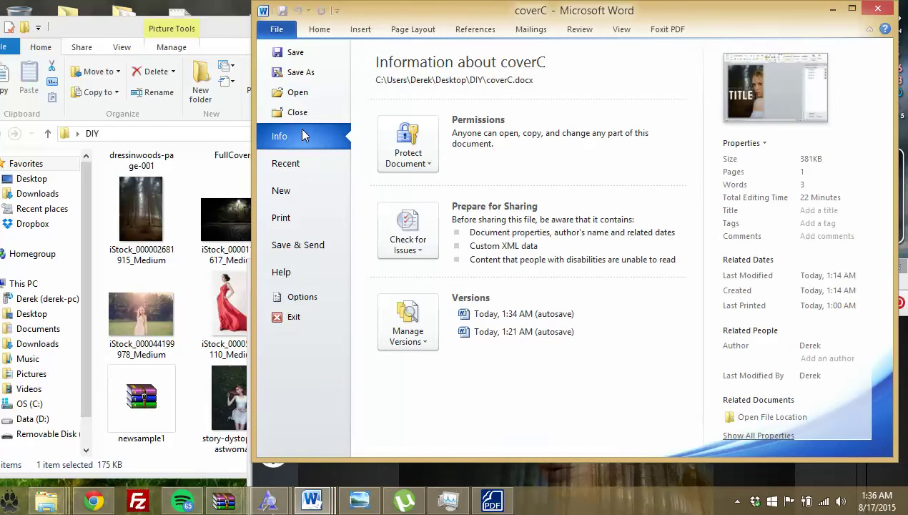
click(294, 72)
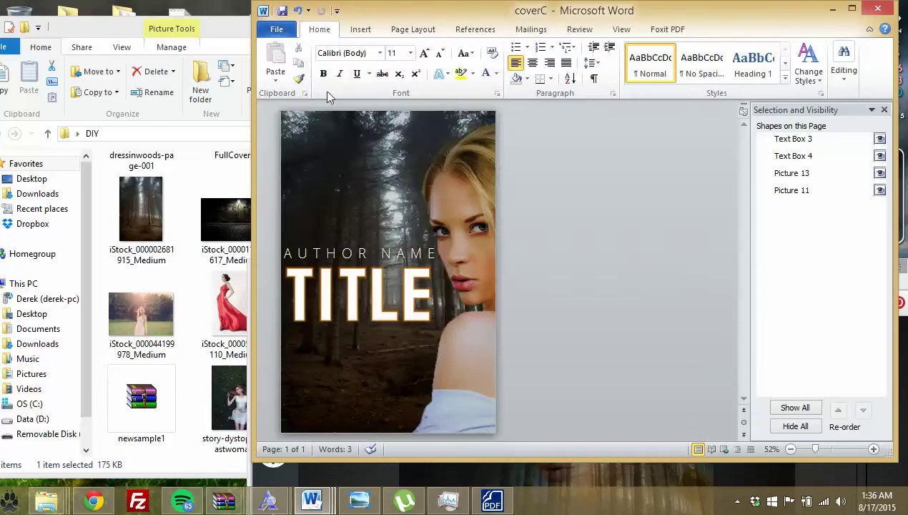
click(404, 243)
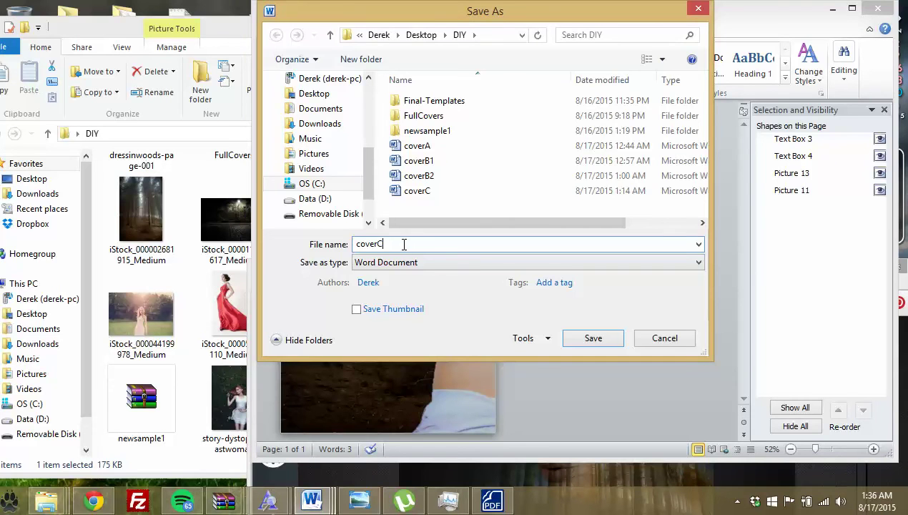
key(BackSpace)
text(D)
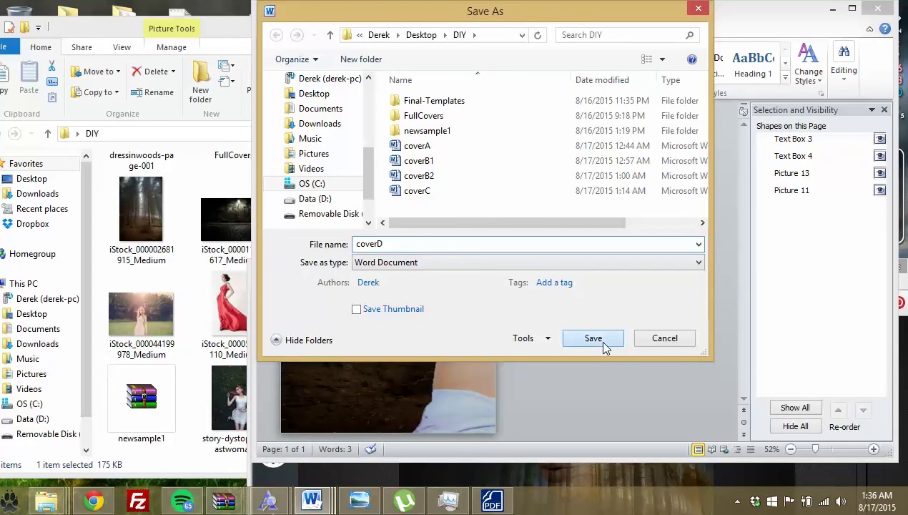
click(603, 345)
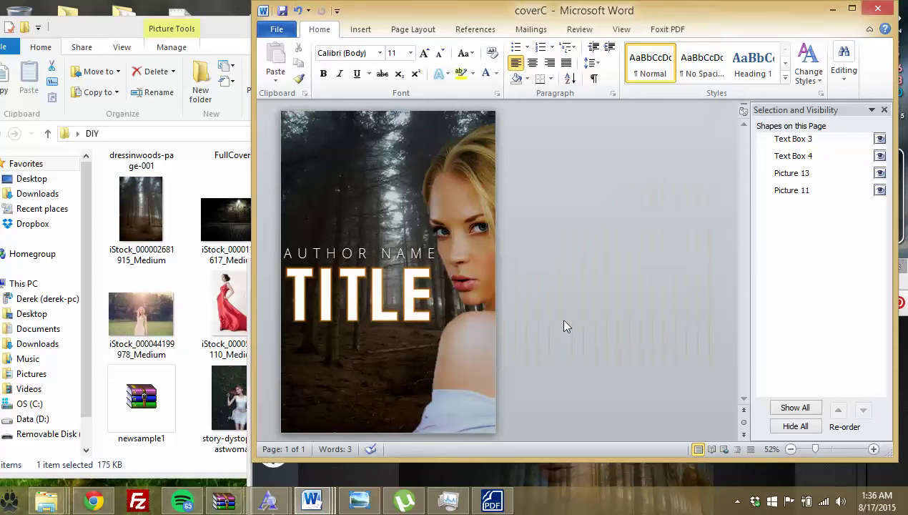
Start another Save As with PDF chosen as the file type.
click(286, 30)
click(304, 73)
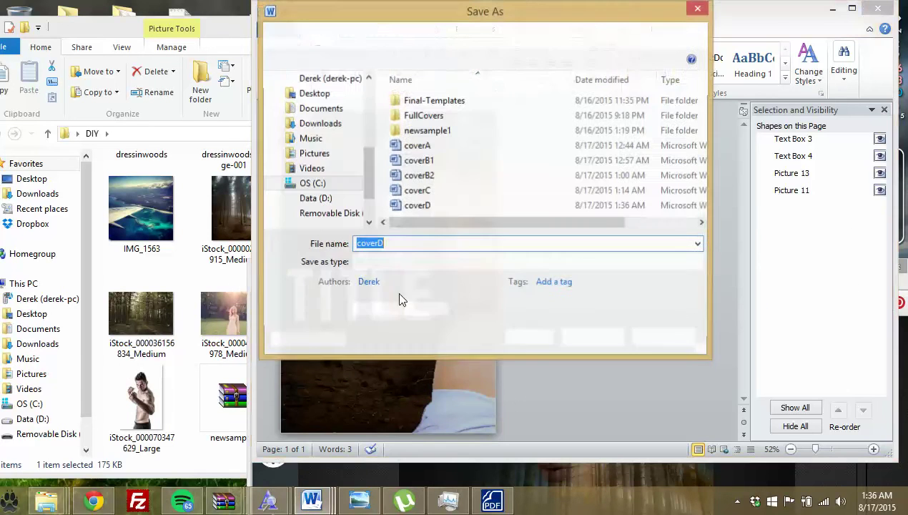
click(425, 262)
click(403, 340)
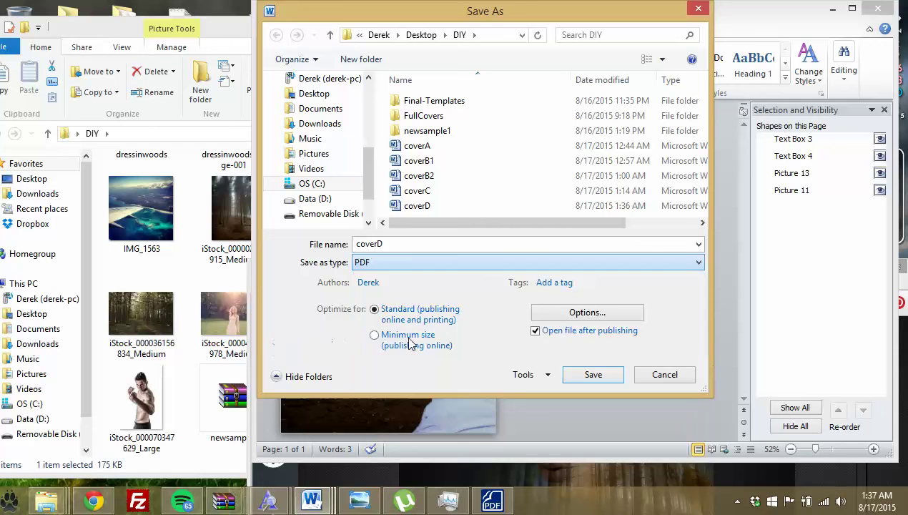
Publish the coverD PDF, switch to the pdf2jpg.net tab, and bring the DIY folder forward.
click(593, 374)
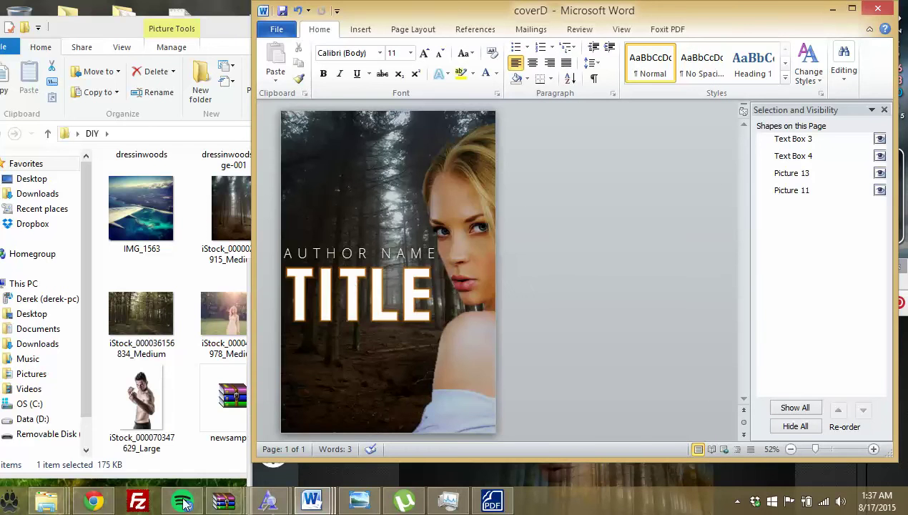
click(93, 500)
drag(538, 264, 429, 65)
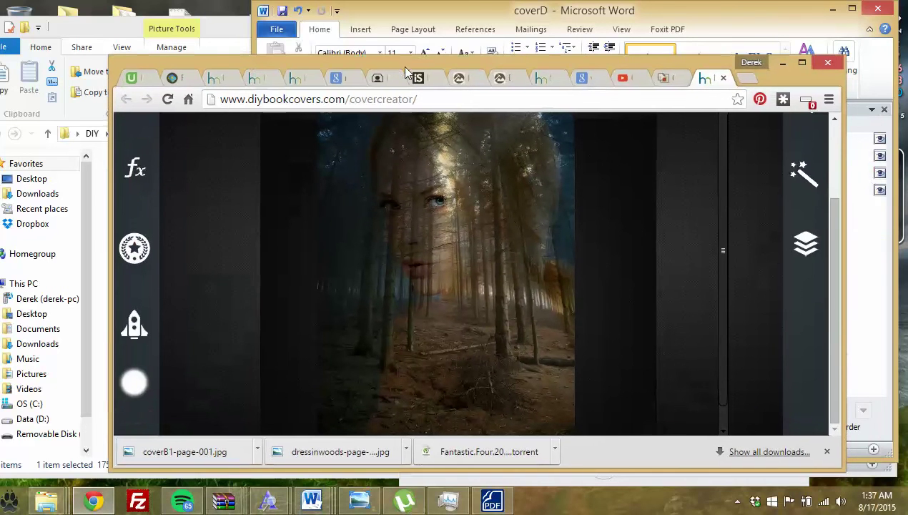
click(668, 78)
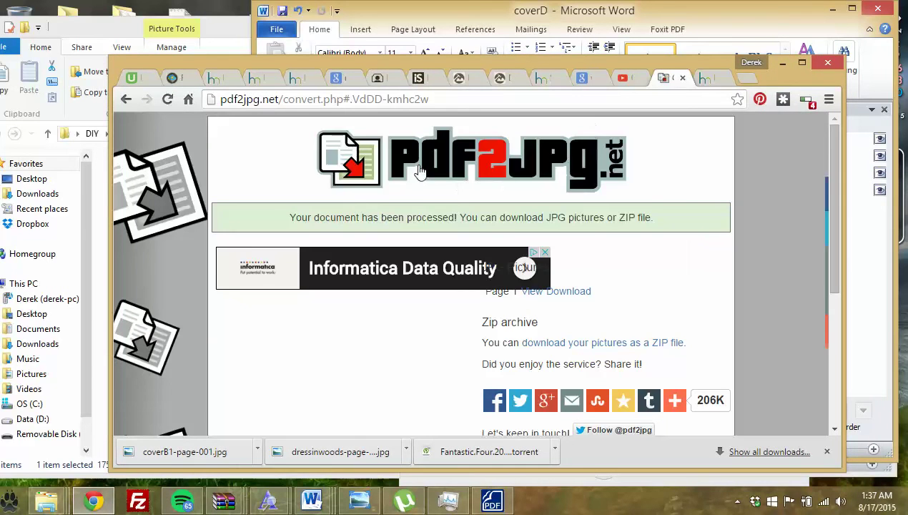
drag(282, 99, 189, 101)
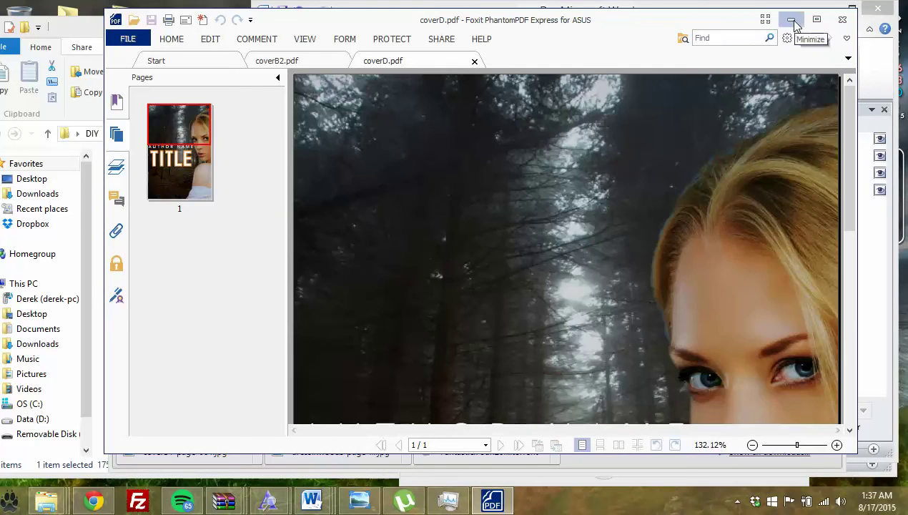
click(790, 20)
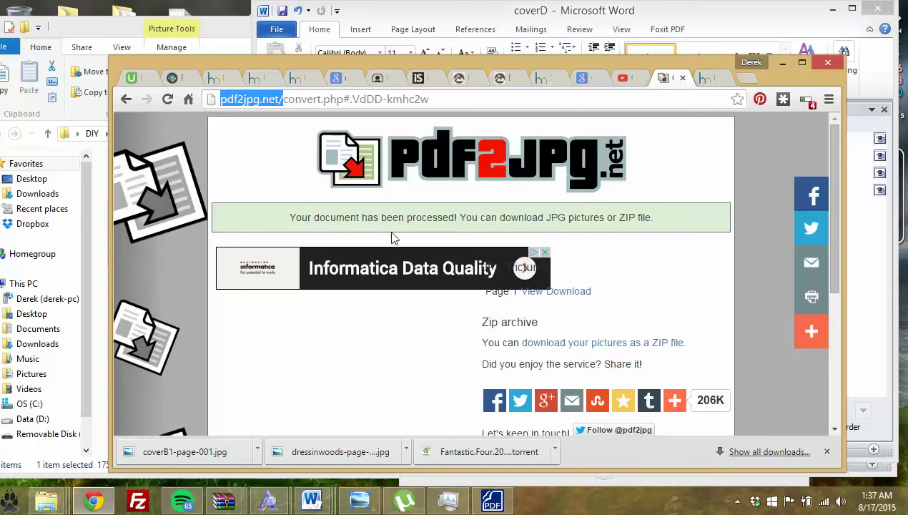
click(119, 37)
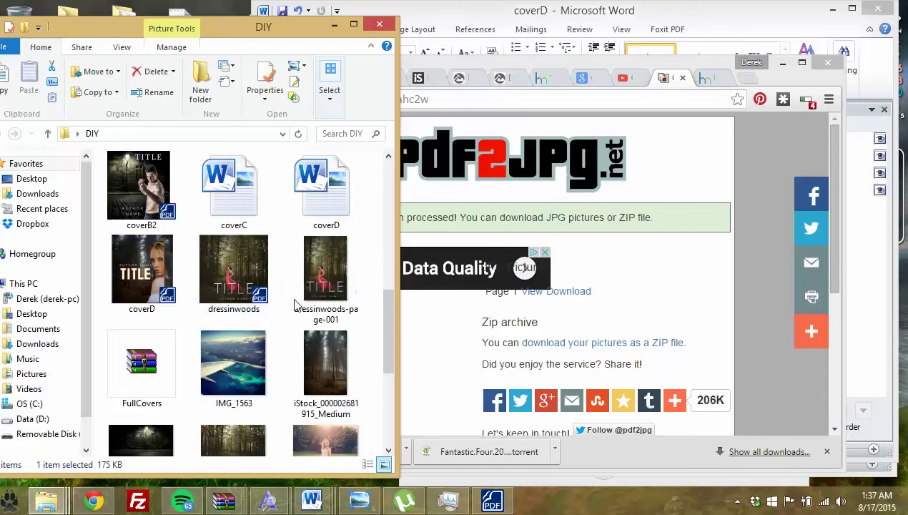
View dressinwoods-page-001 in Photo Viewer, then narrow the pdf2jpg browser window.
double_click(319, 295)
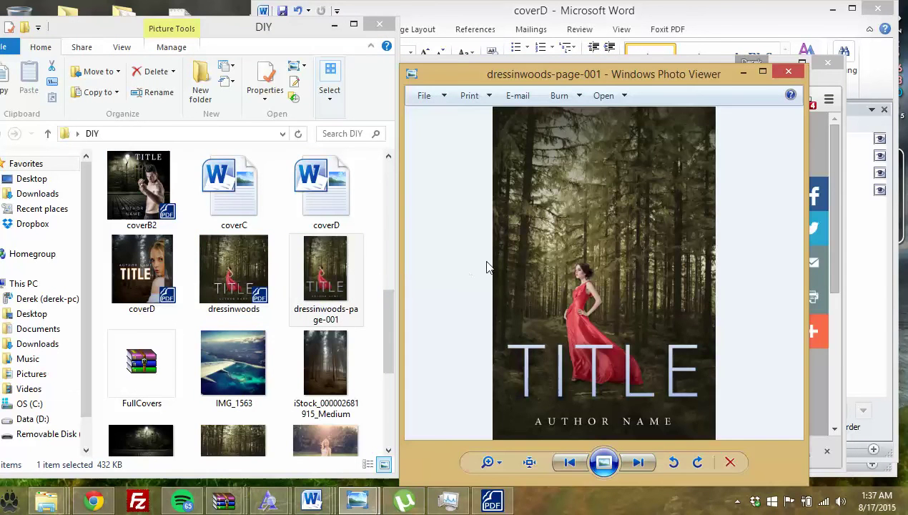
click(761, 72)
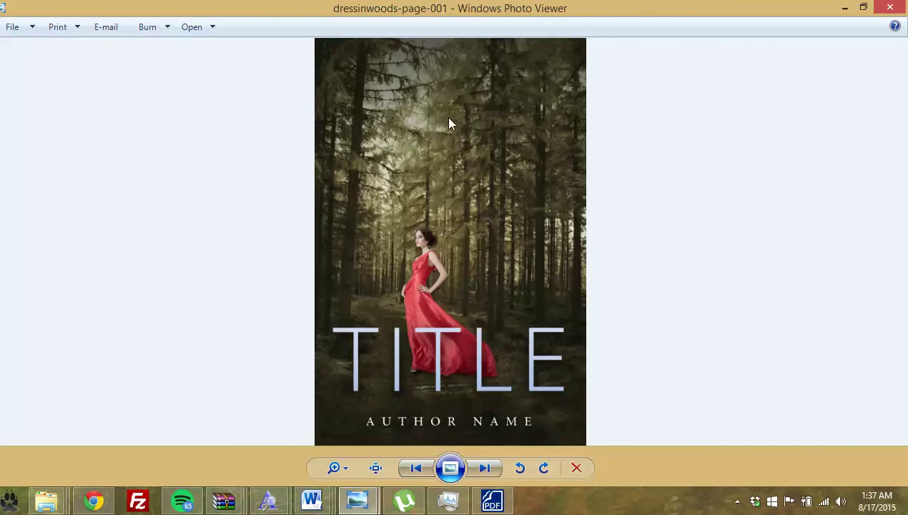
click(844, 11)
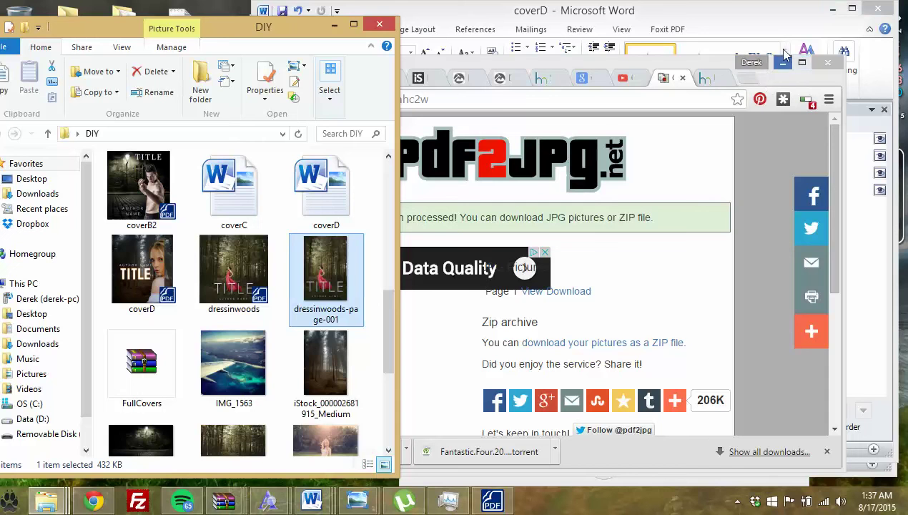
click(762, 148)
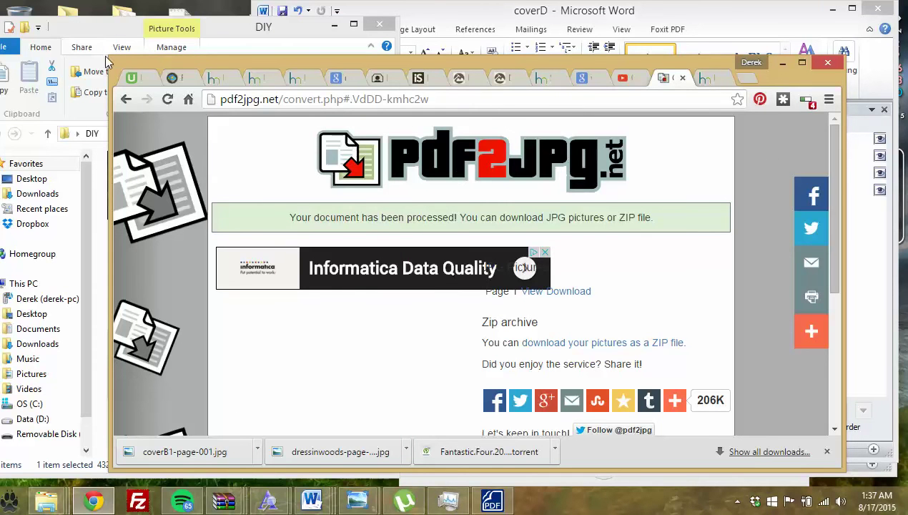
drag(111, 61, 256, 57)
click(213, 30)
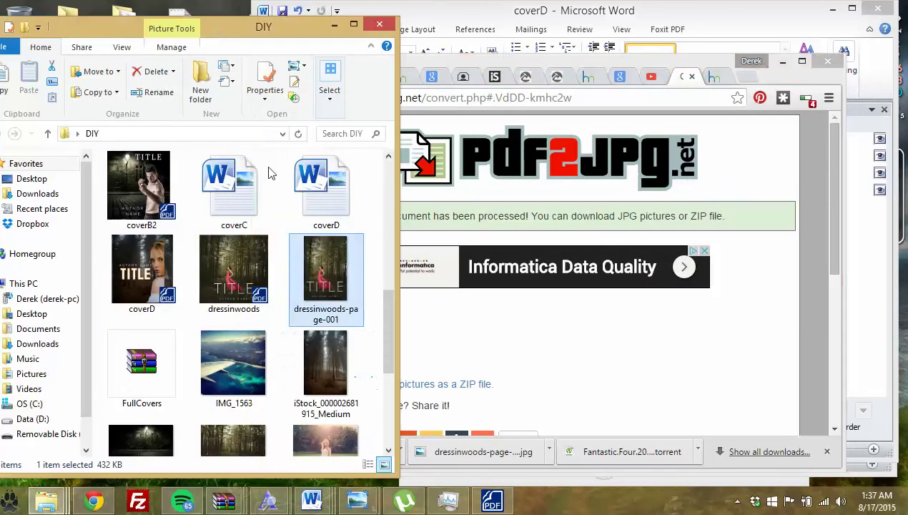
Reopen dressinwoods-page-001 and move the coverD Word window down beside it.
double_click(328, 274)
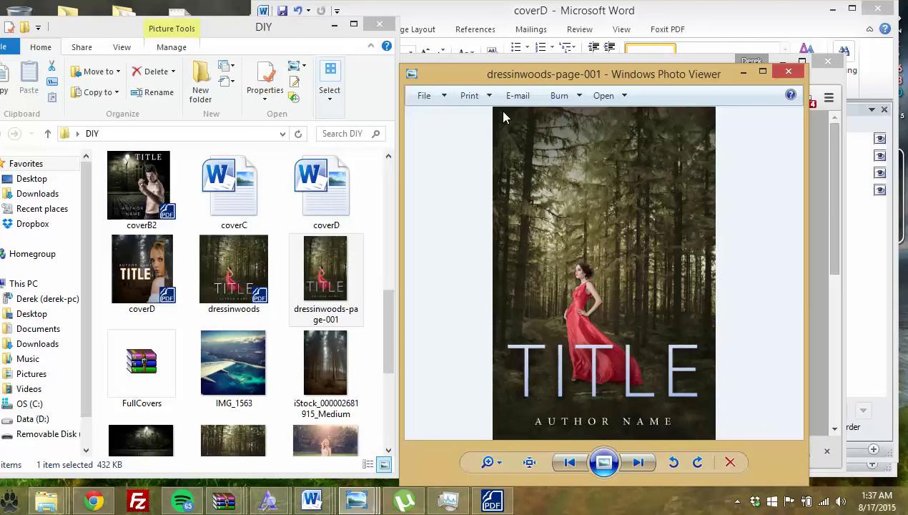
click(528, 18)
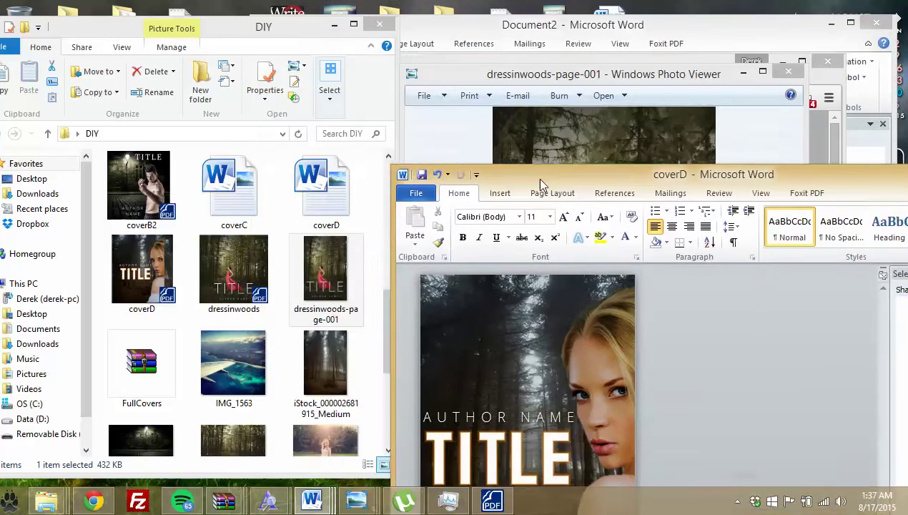
drag(402, 18, 466, 239)
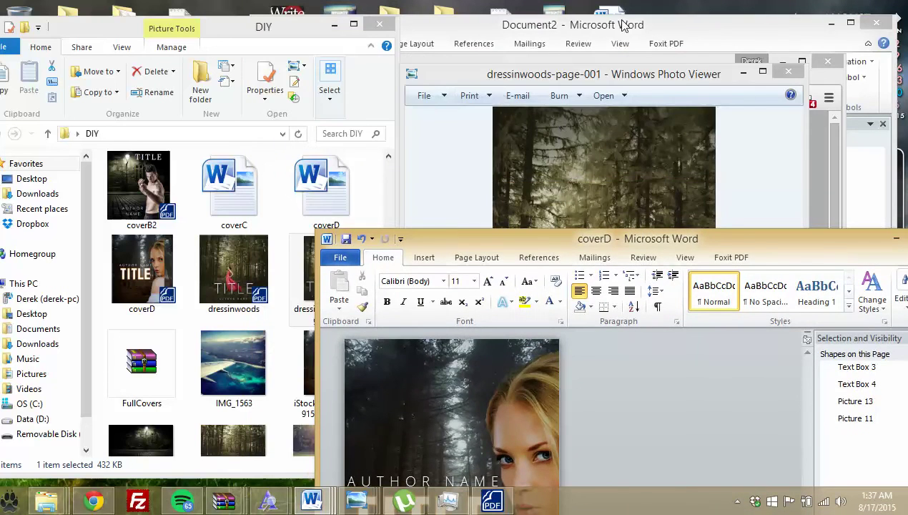
click(565, 104)
Return from the pdf2jpg results page to the PDF upload page.
click(93, 501)
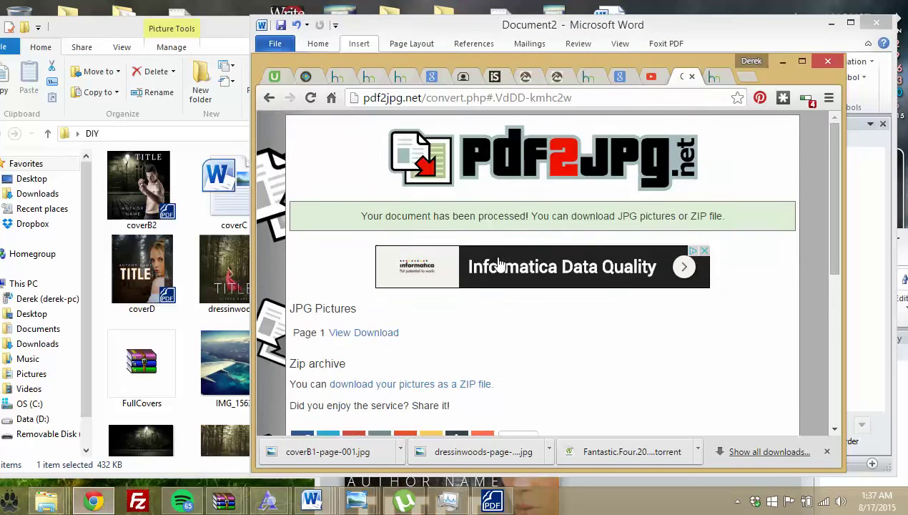
scroll(486, 286, down, 1)
scroll(425, 320, down, 3)
scroll(414, 318, down, 1)
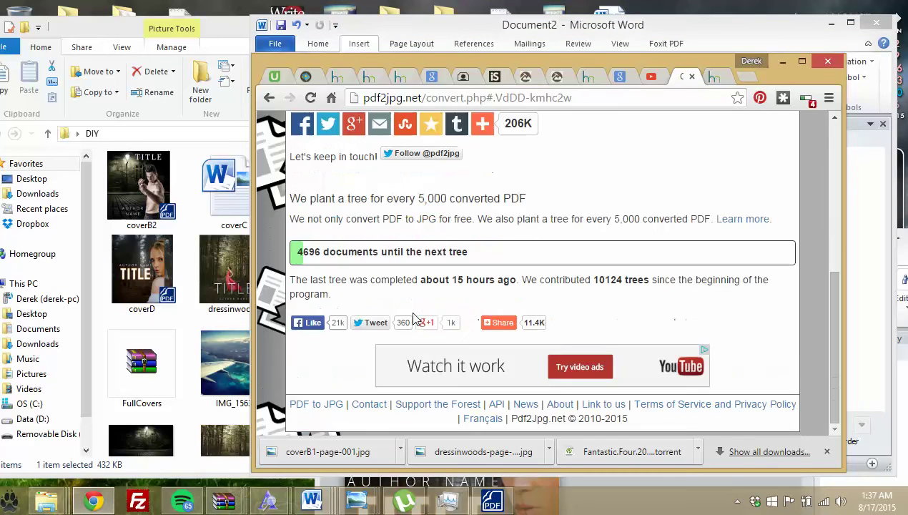
scroll(404, 300, up, 1)
scroll(397, 239, up, 1)
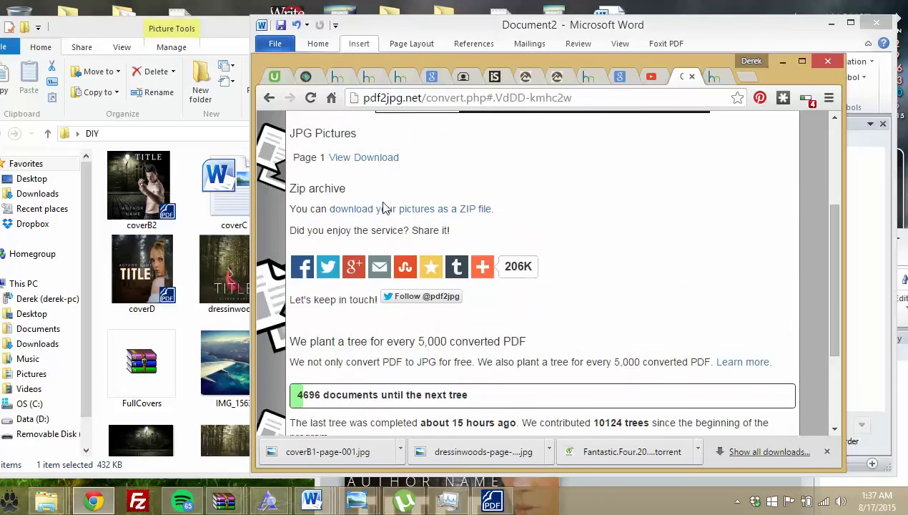
scroll(383, 207, up, 2)
click(268, 97)
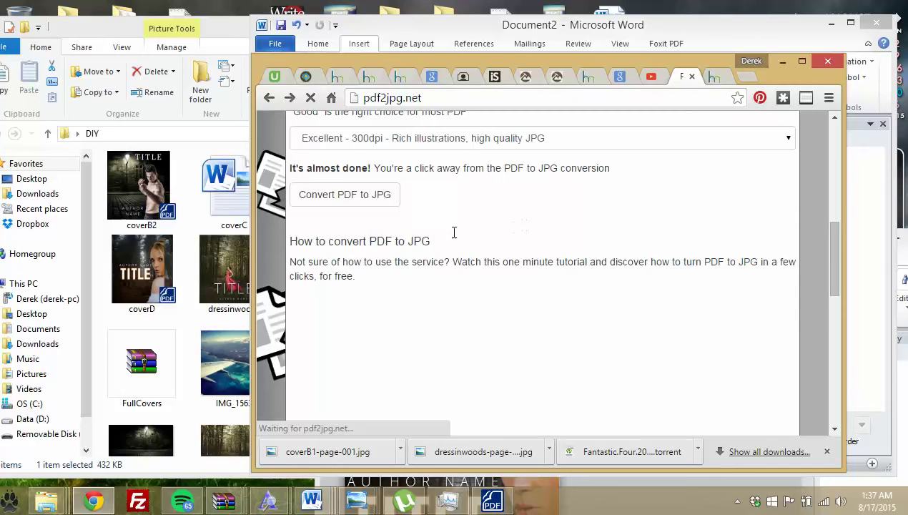
scroll(453, 232, up, 2)
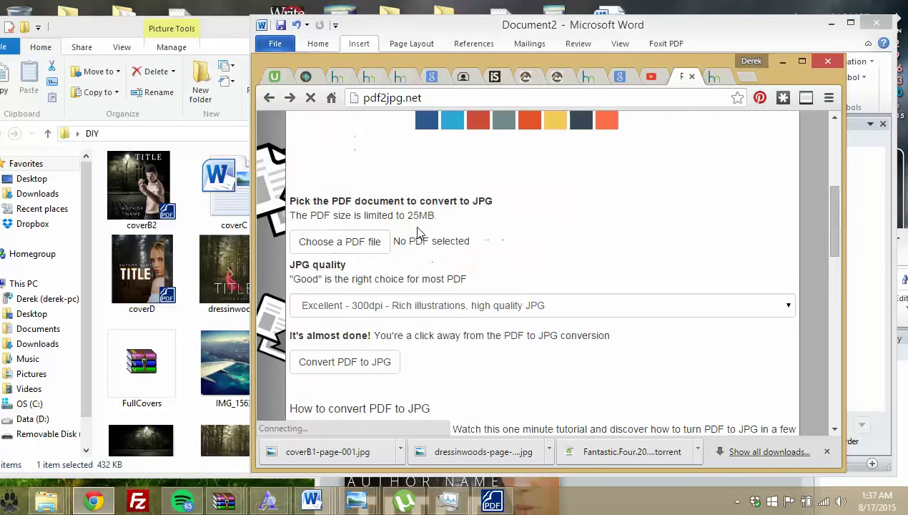
Keep JPG quality at Excellent 300dpi, then minimize the browser.
click(789, 308)
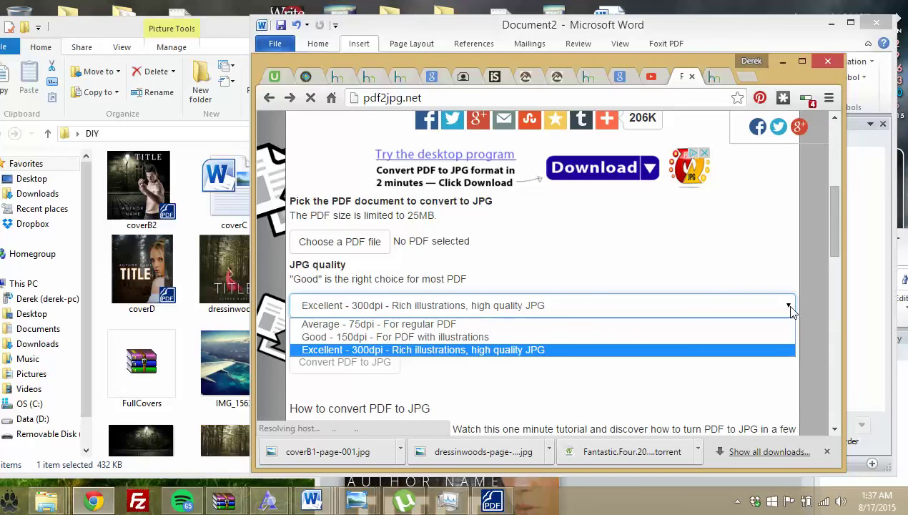
click(621, 350)
click(545, 290)
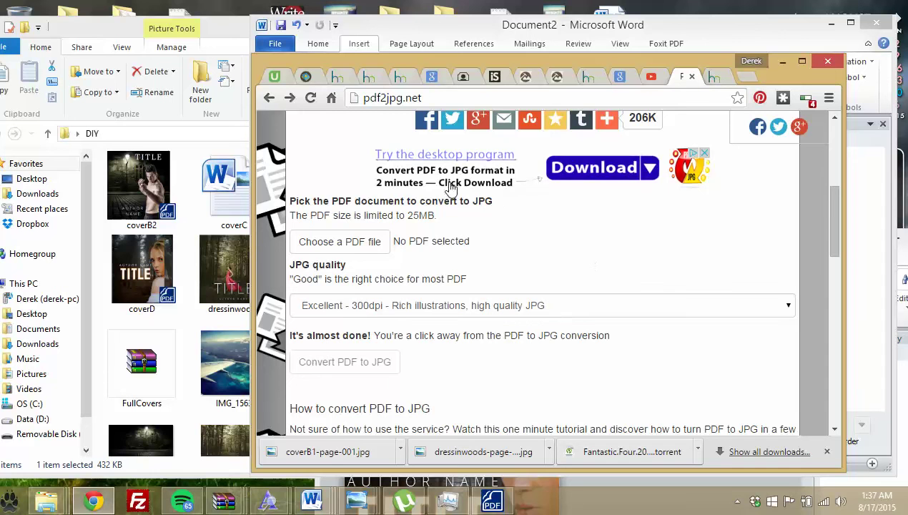
drag(430, 99, 360, 99)
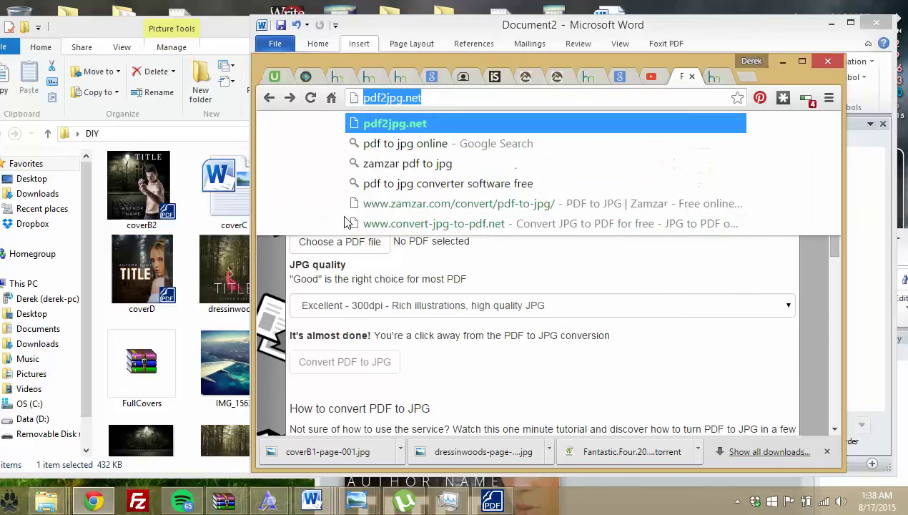
click(443, 284)
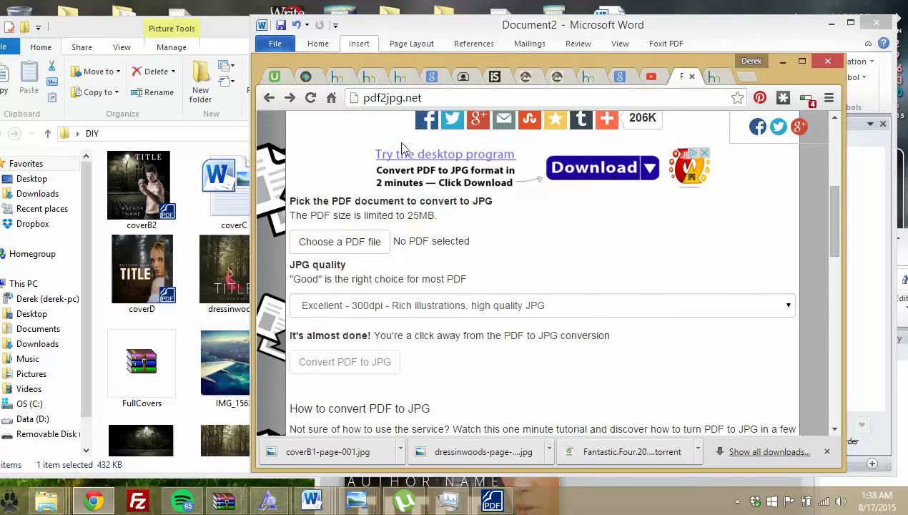
click(782, 62)
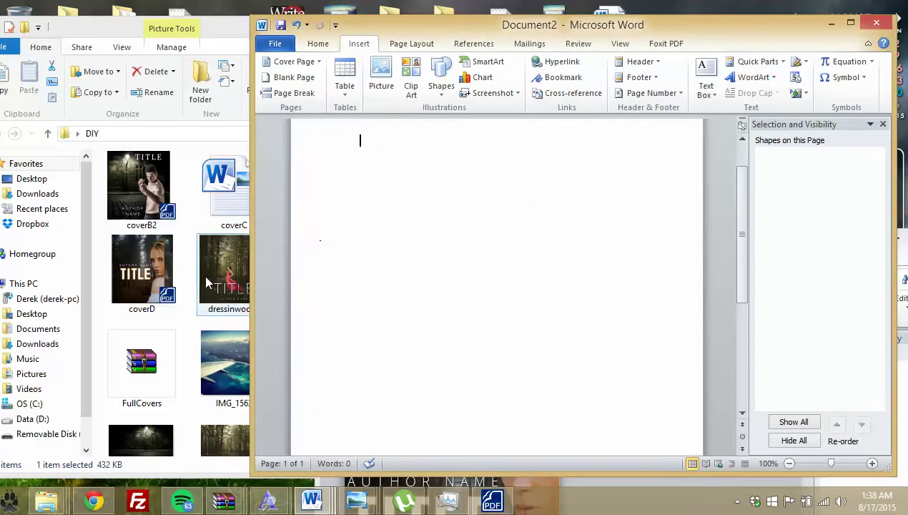
Preview the dressinwoods-page-001 JPG and close it.
click(236, 282)
double_click(317, 287)
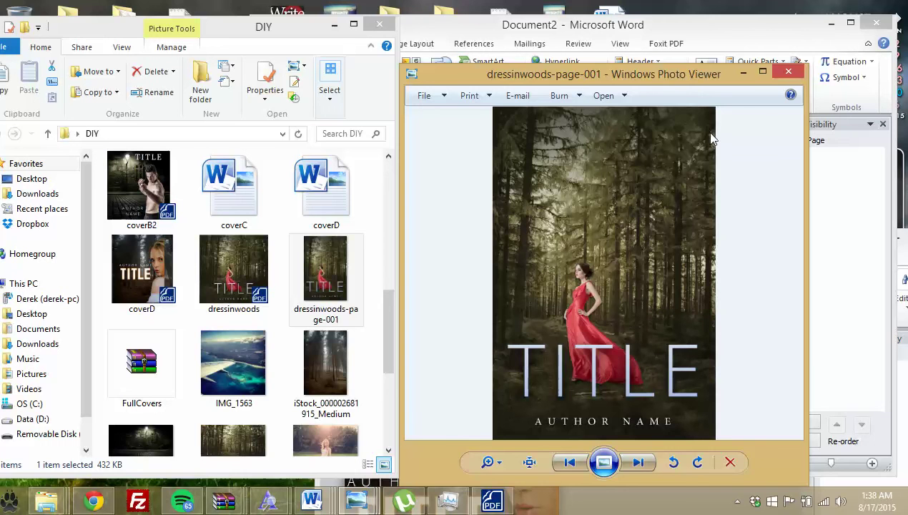
click(788, 73)
Preview the coverB1-page-001 JPG and close it.
scroll(330, 277, down, 3)
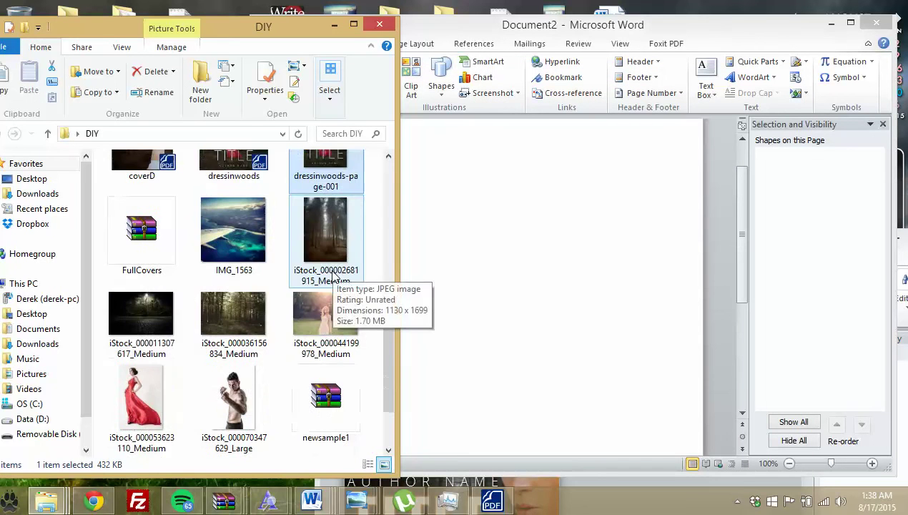
scroll(325, 286, down, 3)
scroll(307, 304, up, 8)
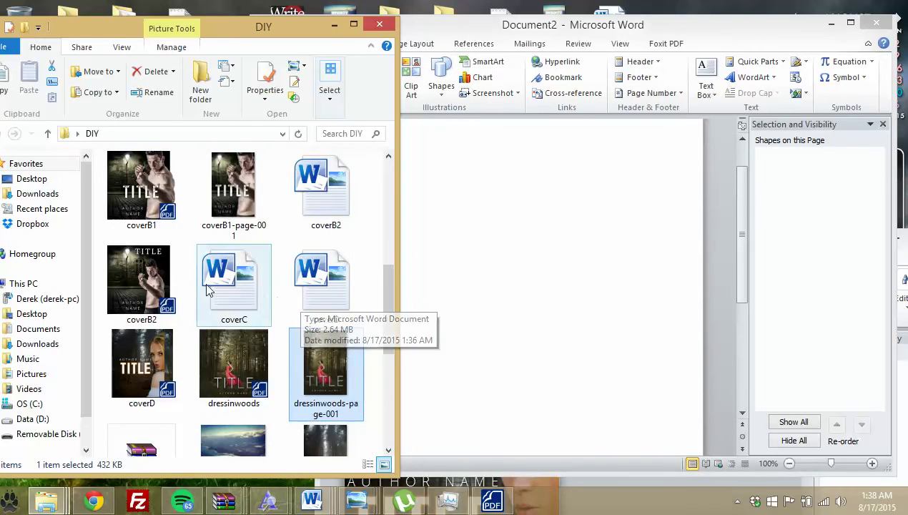
double_click(247, 209)
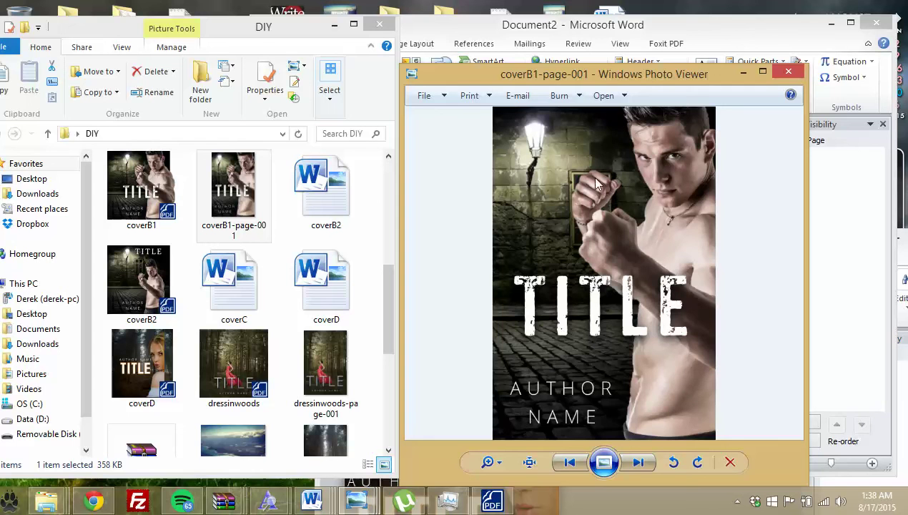
click(781, 75)
scroll(179, 293, down, 2)
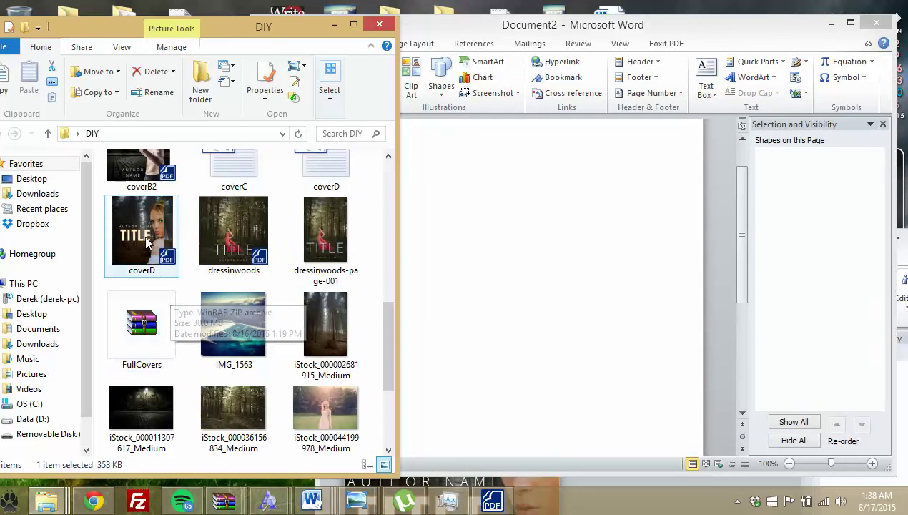
Drop coverD.pdf onto Foxit PhantomPDF, scroll through the cover page, then minimize the reader.
drag(143, 235, 171, 257)
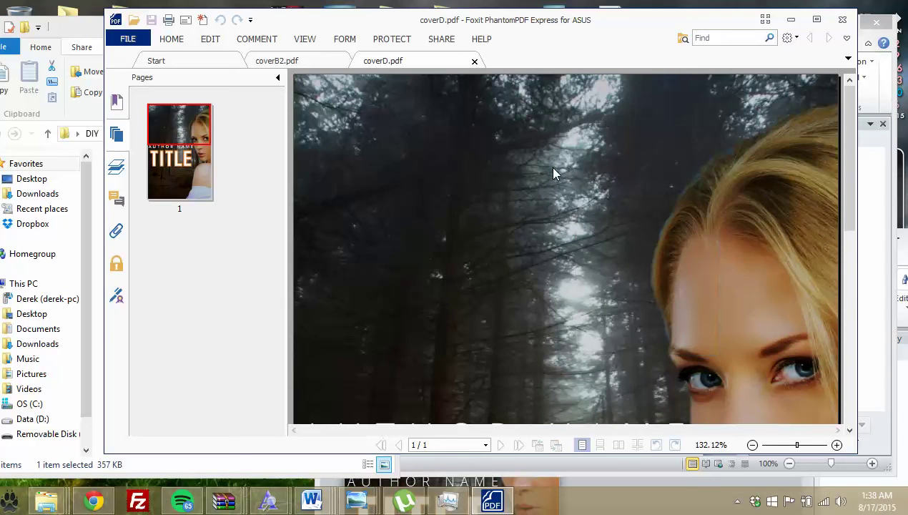
scroll(580, 187, down, 3)
scroll(679, 207, down, 6)
scroll(688, 225, up, 3)
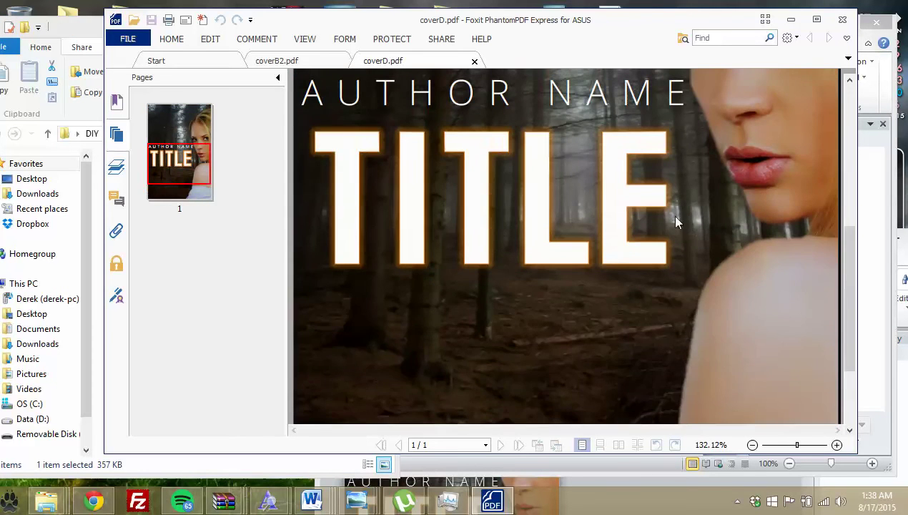
scroll(607, 186, up, 2)
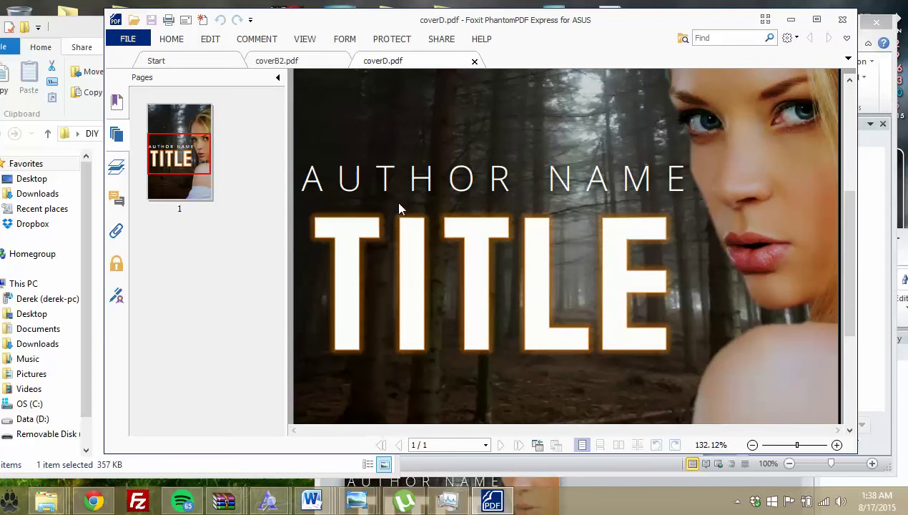
scroll(672, 191, down, 3)
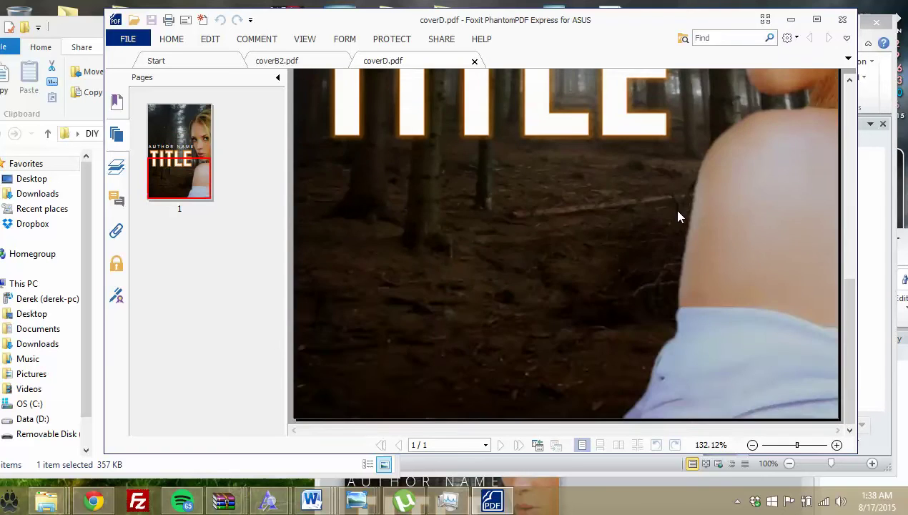
scroll(679, 217, up, 3)
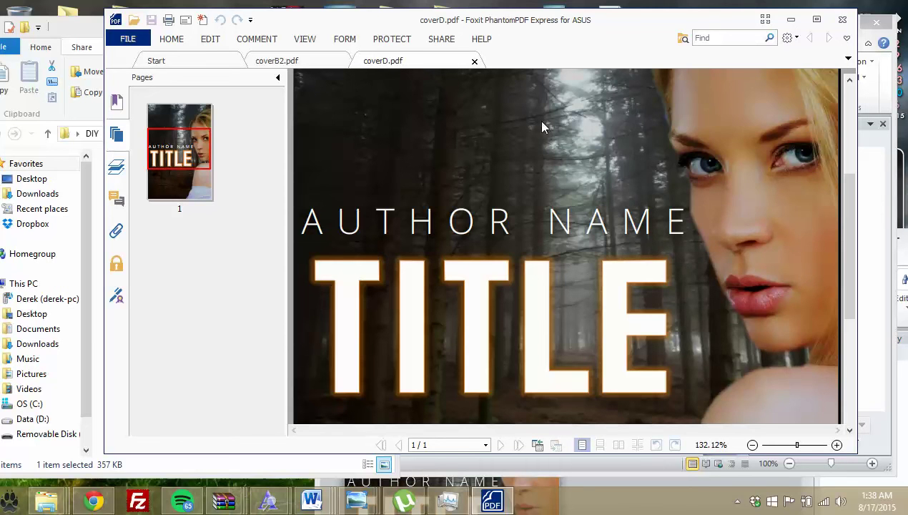
scroll(500, 122, up, 3)
scroll(343, 122, up, 1)
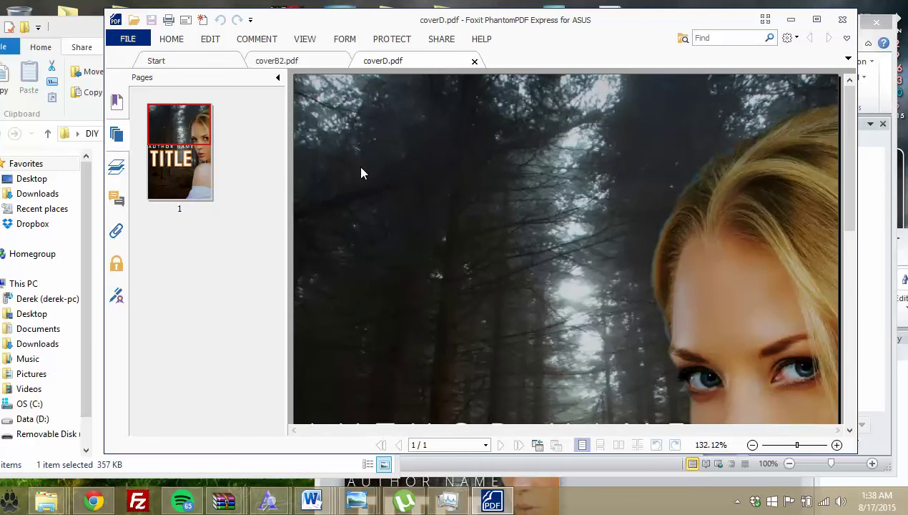
scroll(529, 236, down, 3)
scroll(538, 239, down, 1)
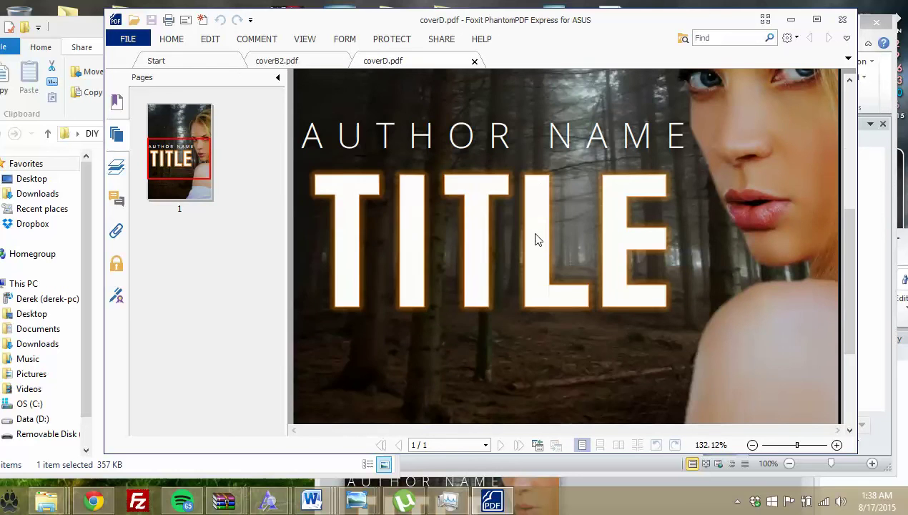
click(790, 19)
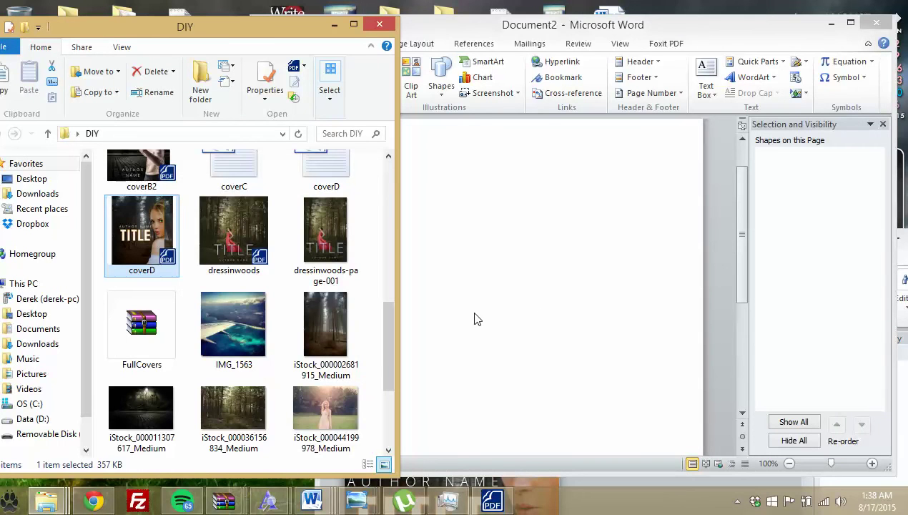